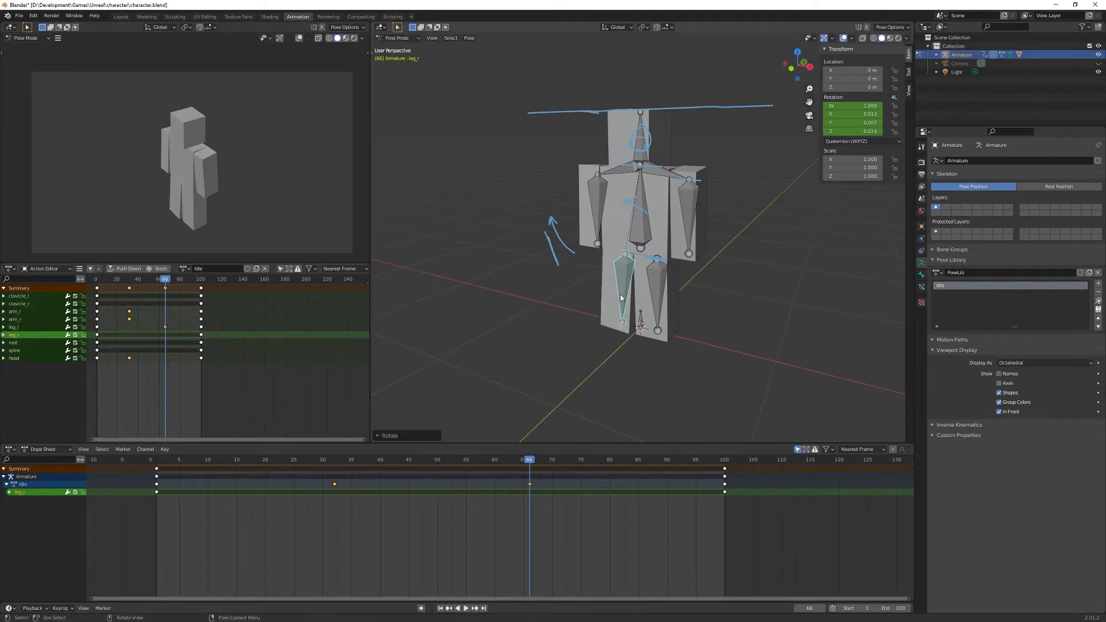
- Rotate the head bone, keyframe the head and both arm bones at frame 66, and play the idle animation
left_click(641, 138)
key("r")
left_click(697, 225)
key("i")
left_click(694, 222)
key("i")
left_click(602, 207)
key("i")
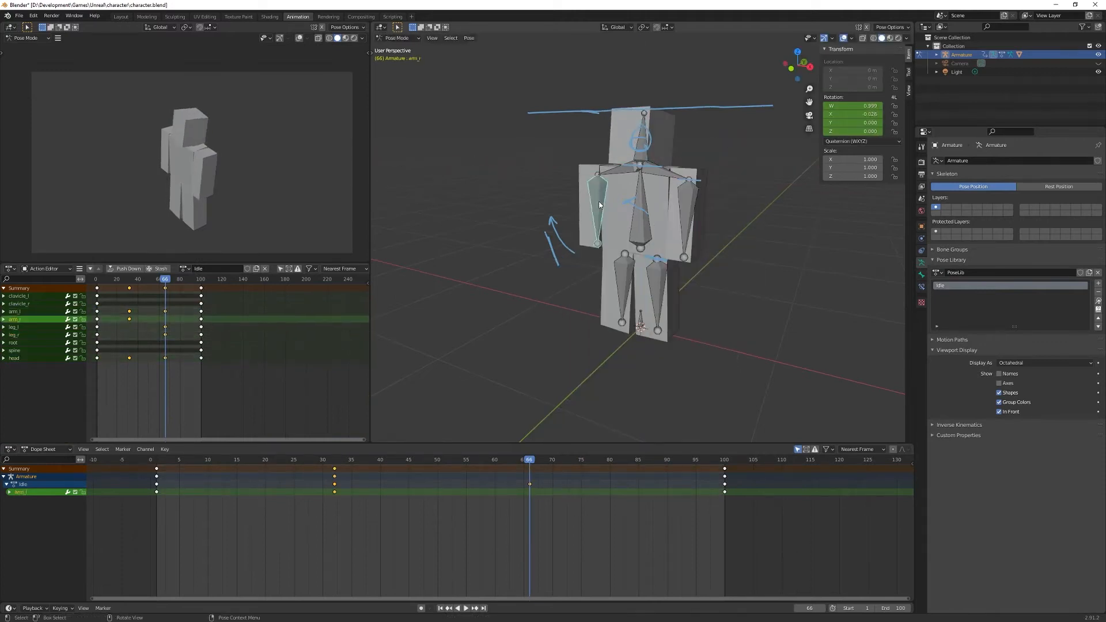
key("space")
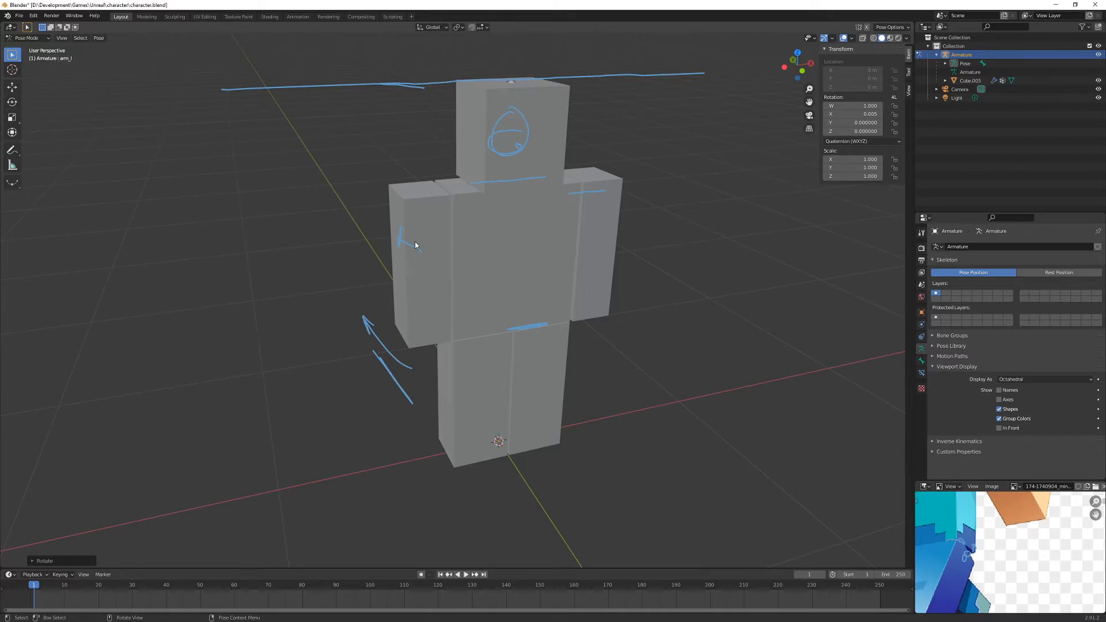
- Try rotating the left arm bone about the global X axis
mouse_move(524, 250)
middle_mouse_down()
mouse_move(475, 251)
mouse_move(521, 266)
middle_mouse_up()
key("r")
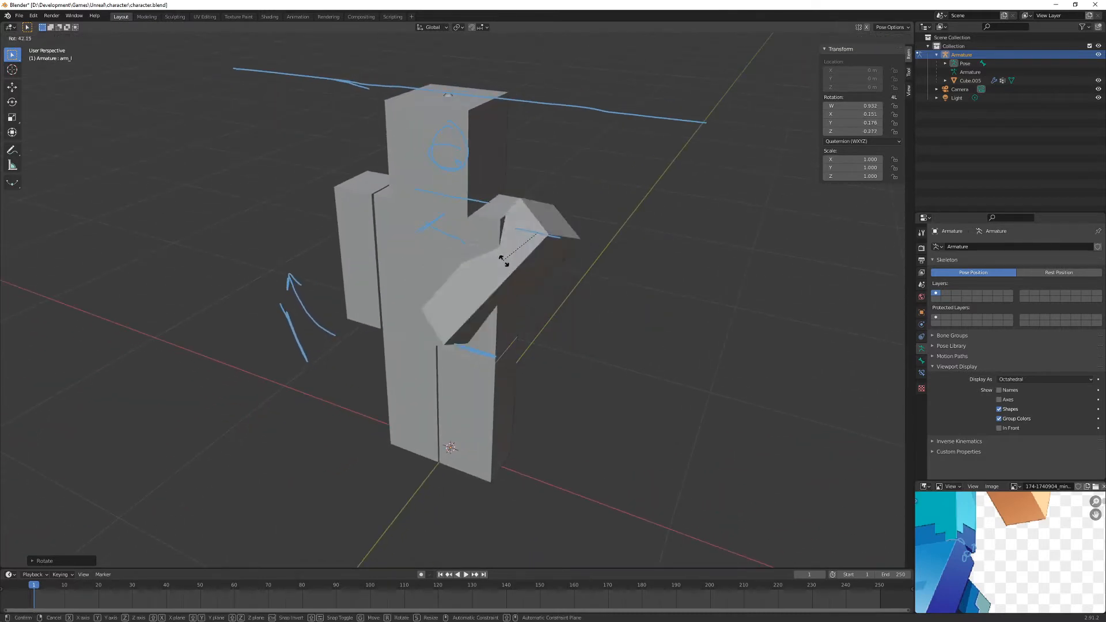
key("x")
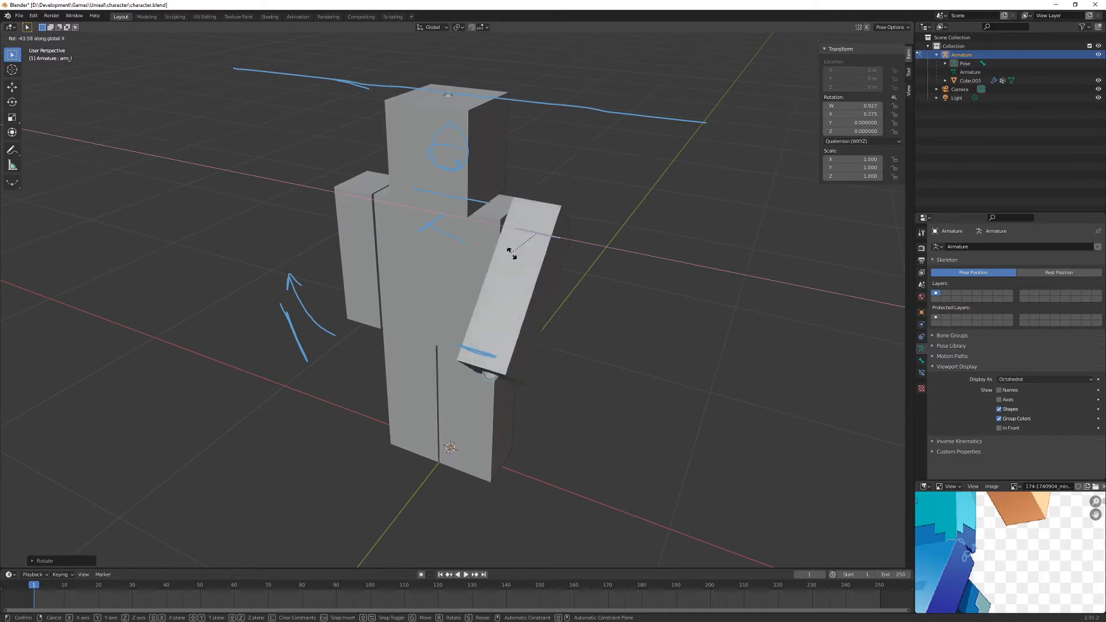
left_click(496, 249)
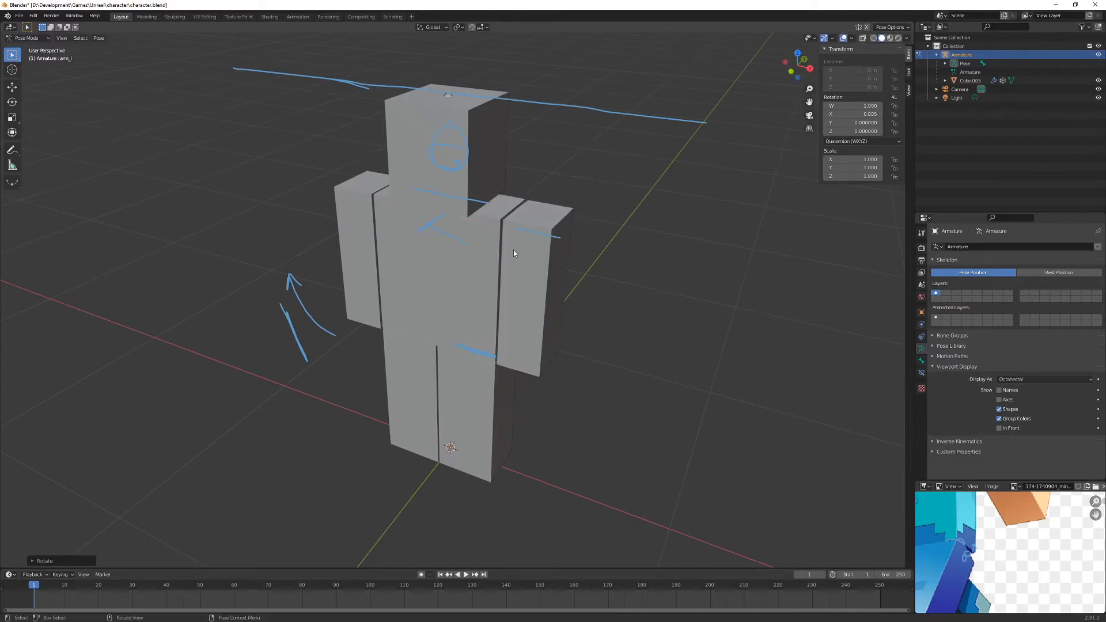
- Save the character file and switch to the Animation workspace
key("ctrl+s")
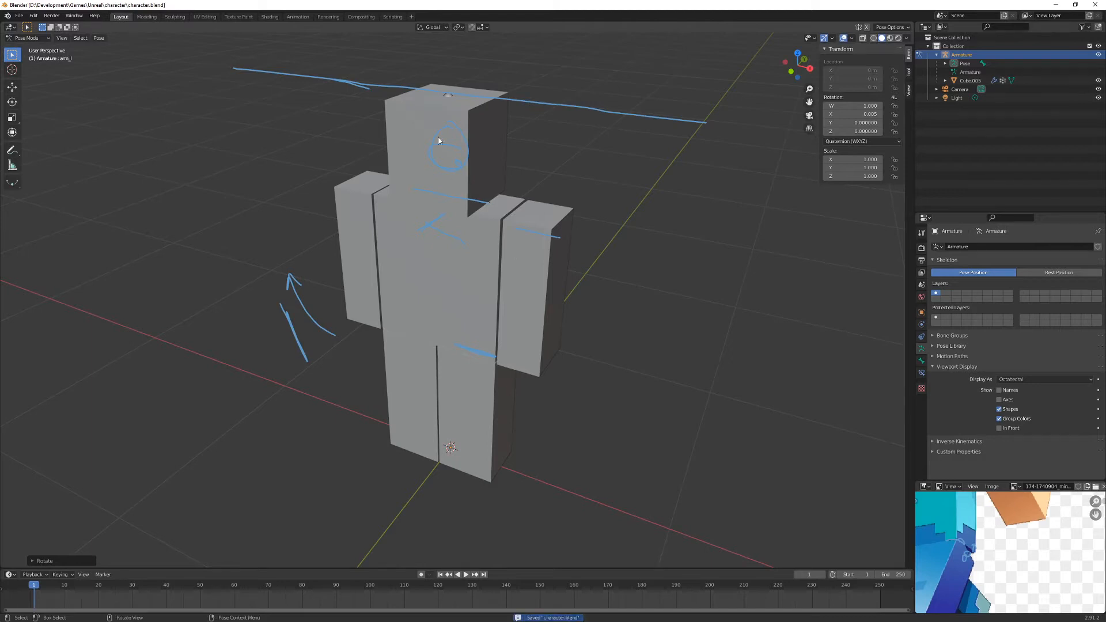
left_click(299, 17)
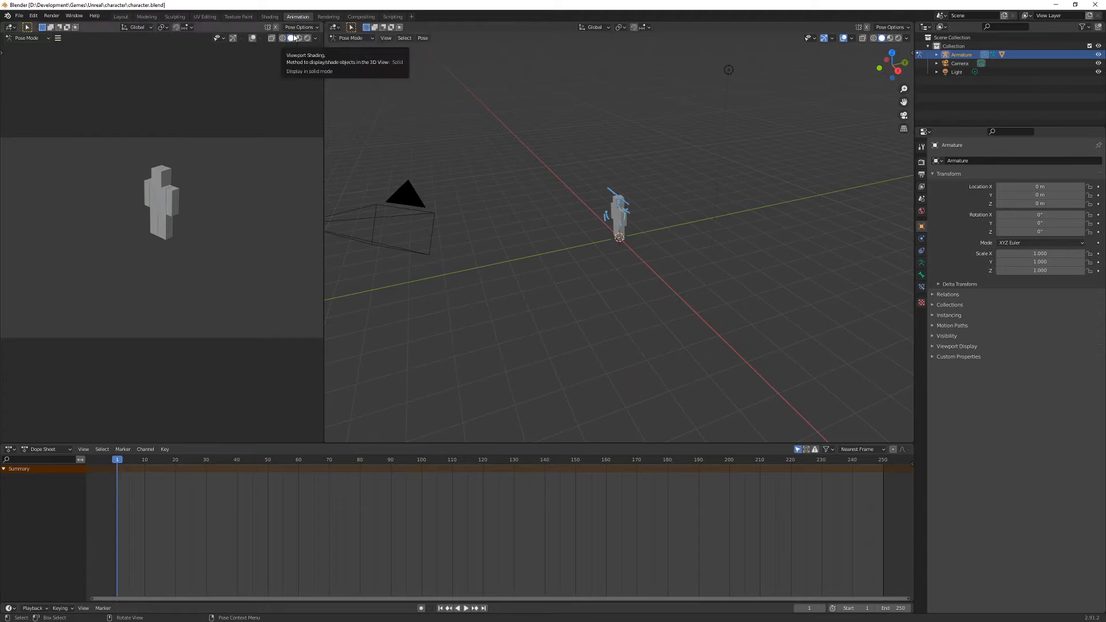
- Align the scene camera to a close three-quarter perspective view of the character
scroll(161, 202, "up", 3)
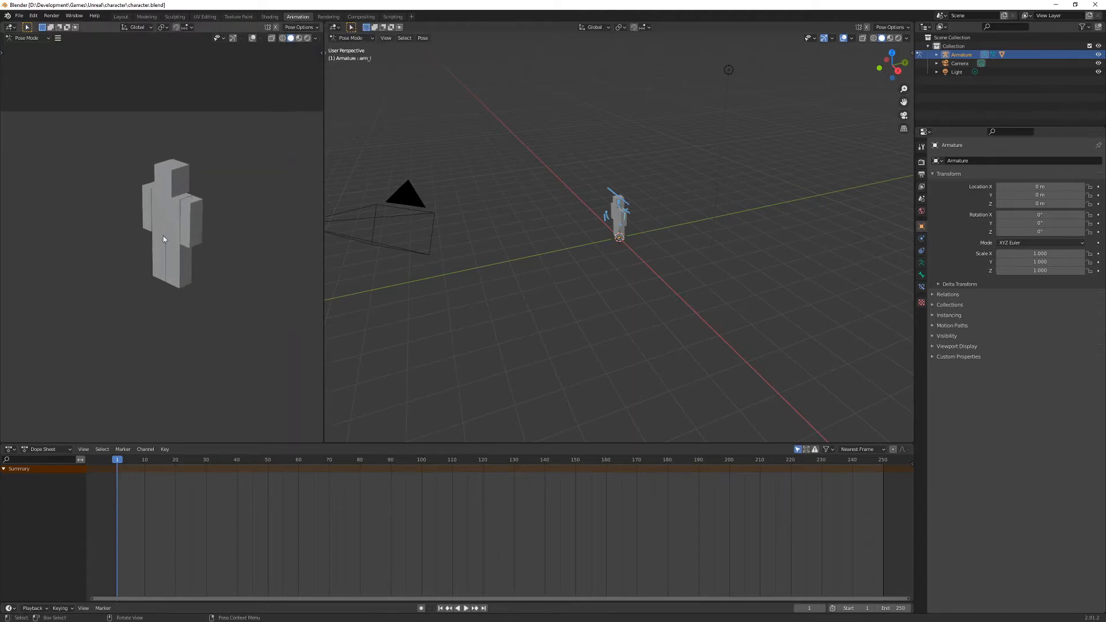
scroll(164, 236, "down", 3)
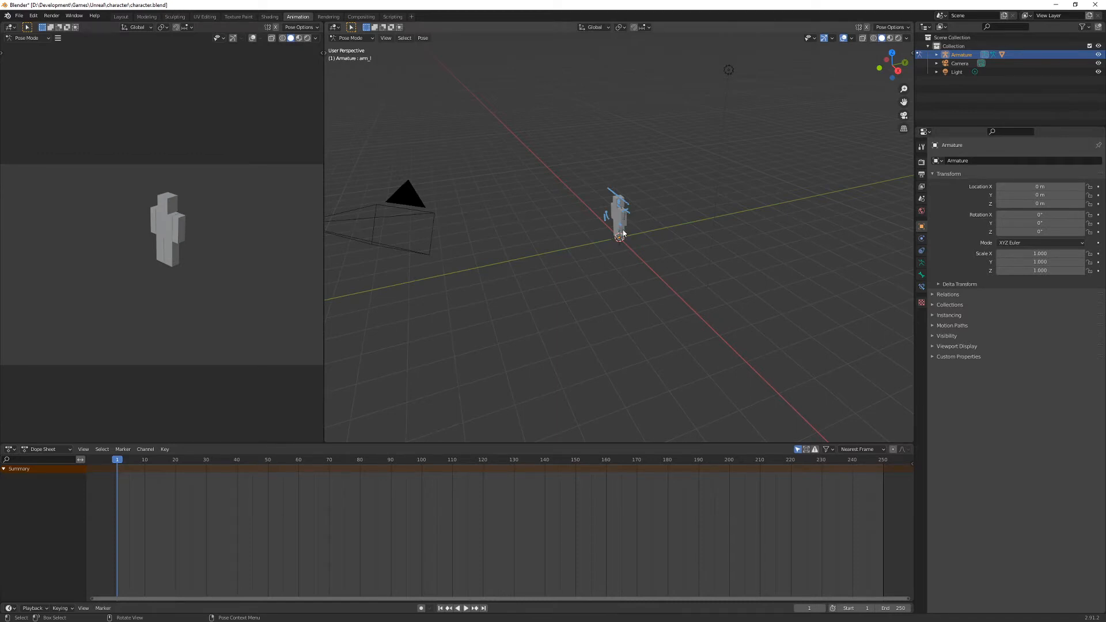
scroll(623, 232, "up", 7)
middle_click_drag(663, 188, 520, 238)
scroll(520, 273, "down", 5)
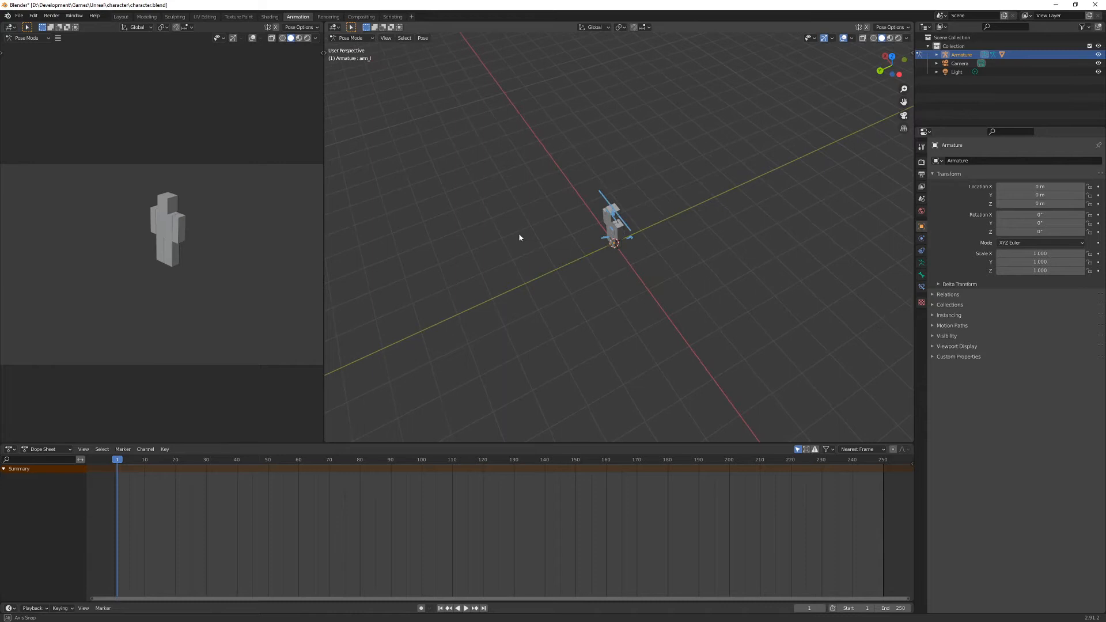
middle_click_drag(520, 238, 622, 195)
scroll(619, 213, "up", 4)
key("KP_3")
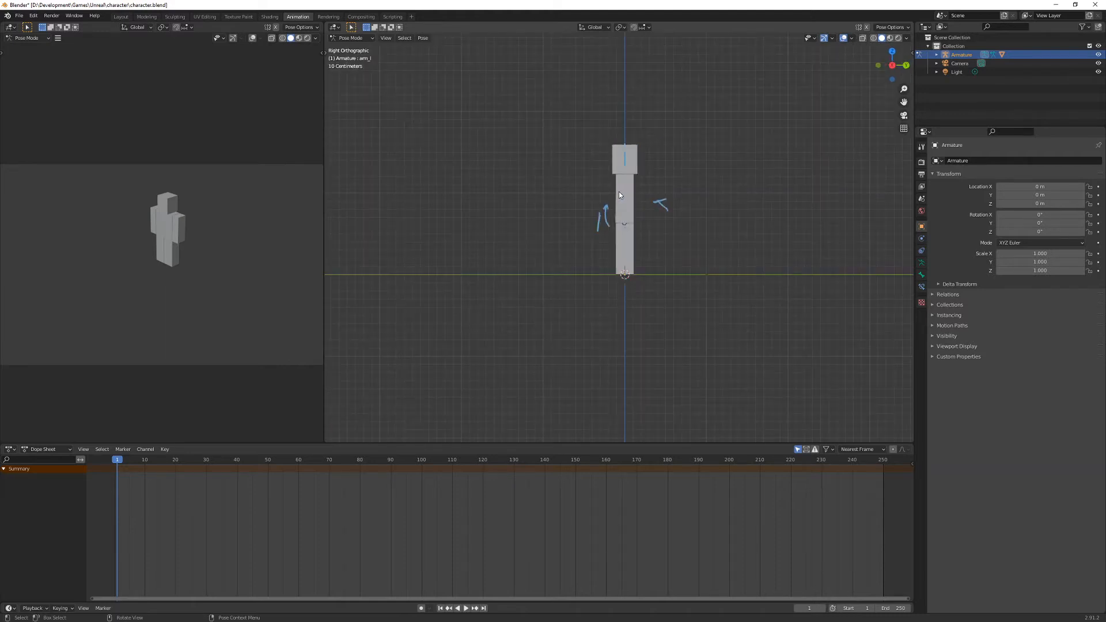
key("ctrl+KP_3")
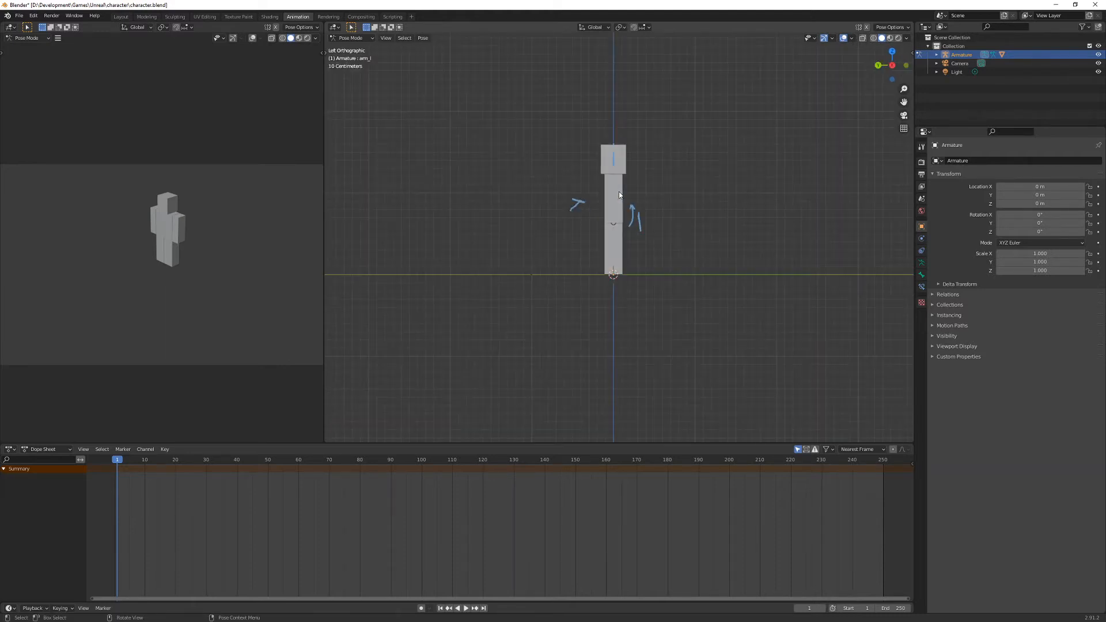
middle_click_drag(767, 227, 645, 259)
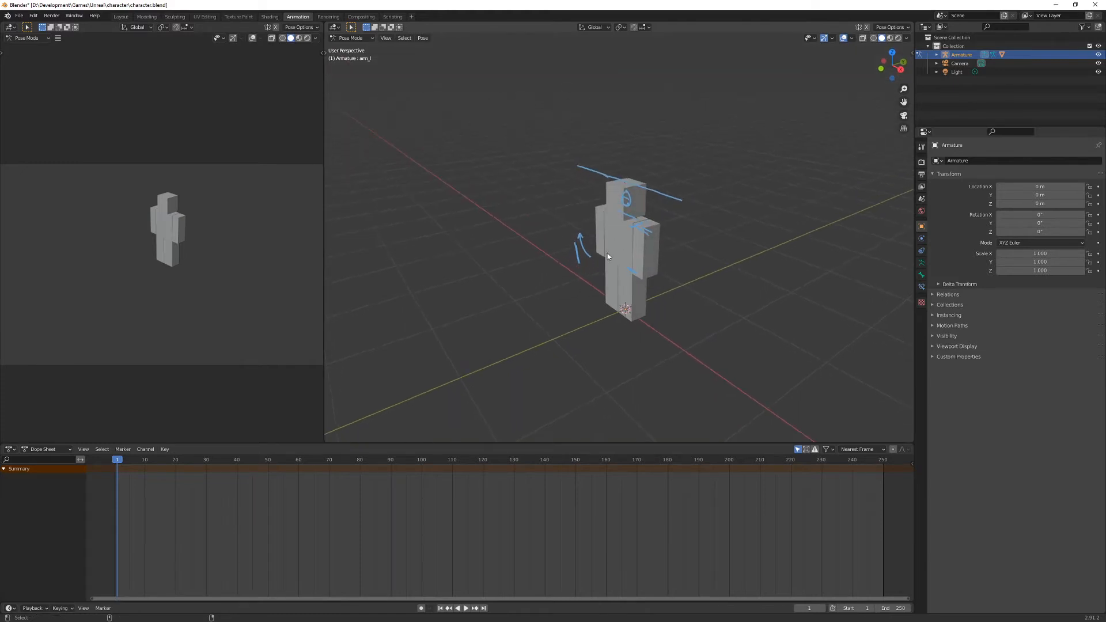
key("ctrl+alt+KP_0")
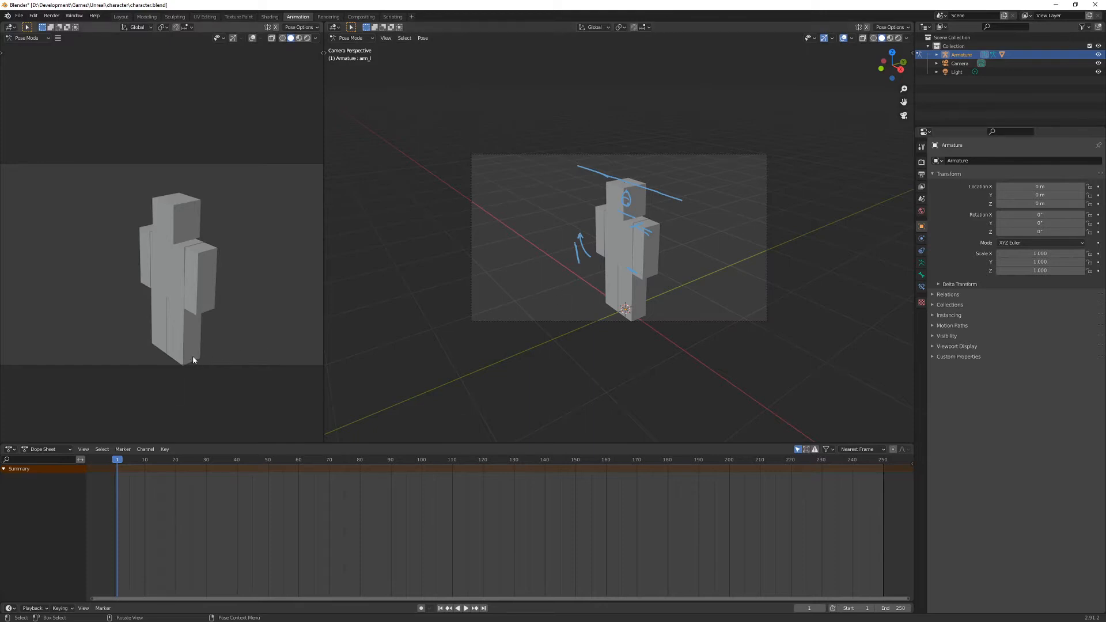
- Lock the camera to the view and reframe the character slightly smaller and from a higher angle
middle_click_drag(617, 261, 642, 247)
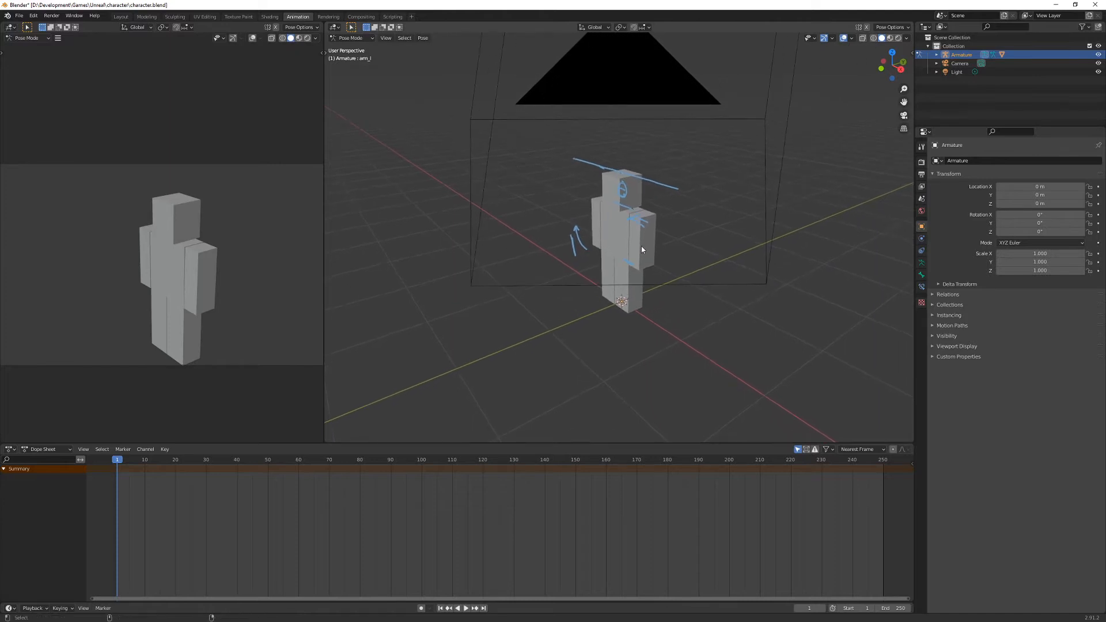
key("KP_0")
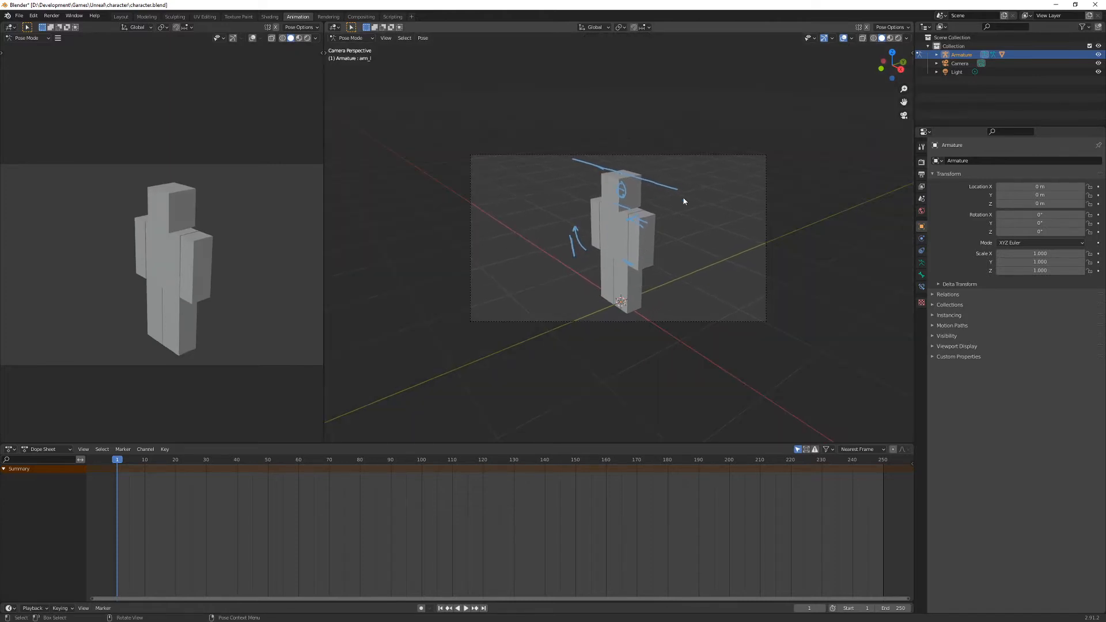
key("n")
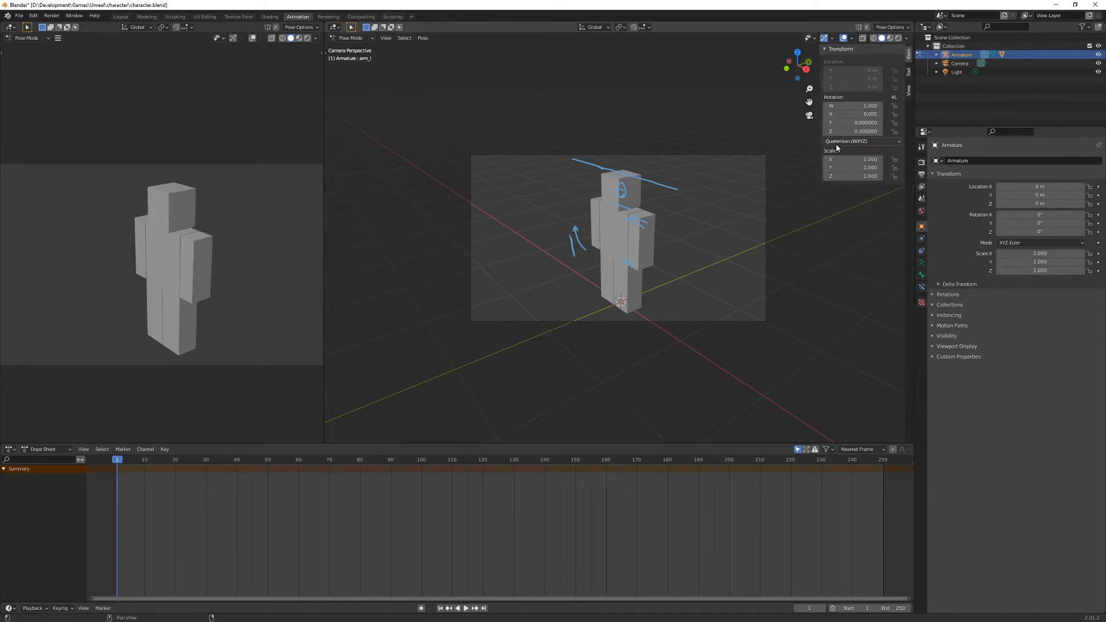
left_click(910, 90)
left_click(870, 155)
mouse_move(699, 220)
middle_mouse_down()
mouse_move(658, 216)
mouse_move(710, 220)
mouse_move(676, 225)
mouse_move(694, 221)
middle_mouse_up()
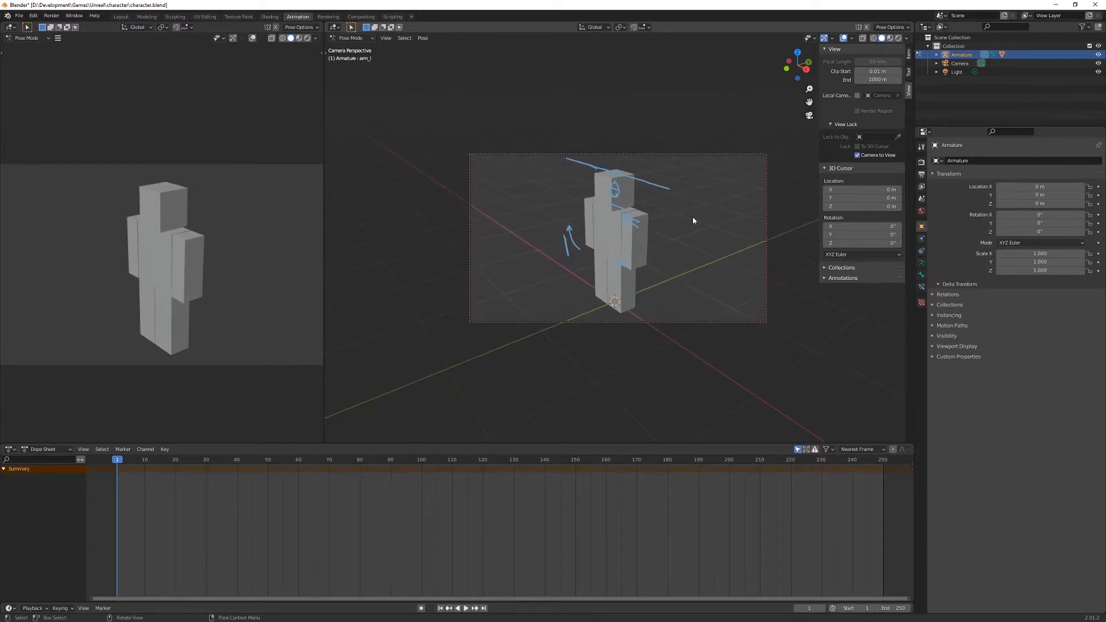
scroll(693, 221, "down", 2)
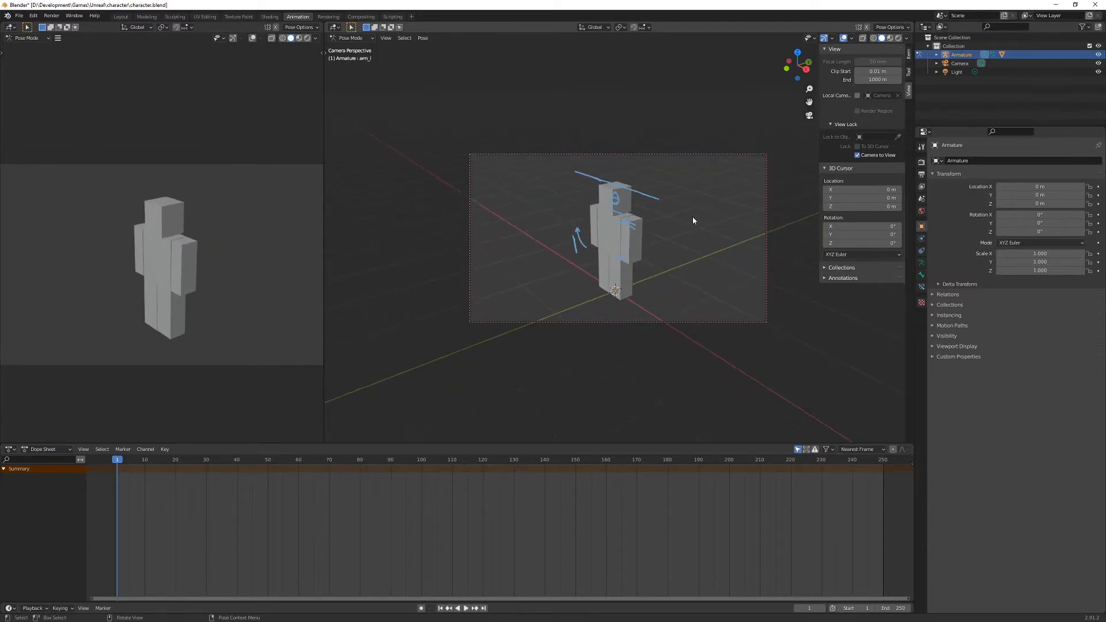
middle_click_drag(694, 221, 691, 231)
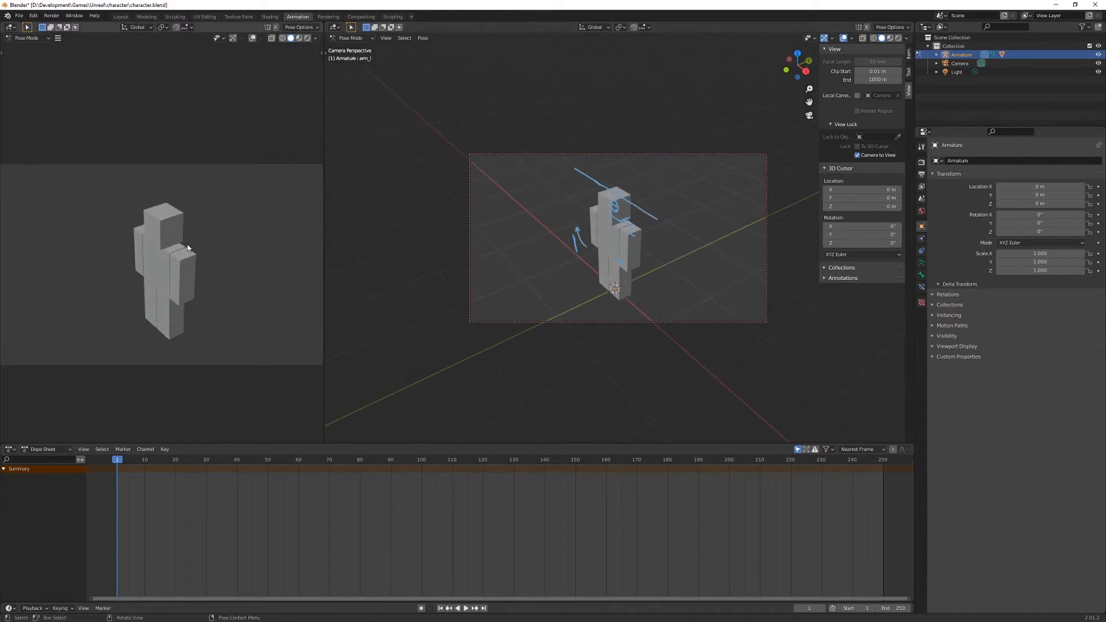
- Unlock the camera from the view and hide the camera object in Object Mode
middle_click_drag(576, 236, 516, 159)
key("ctrl+Tab")
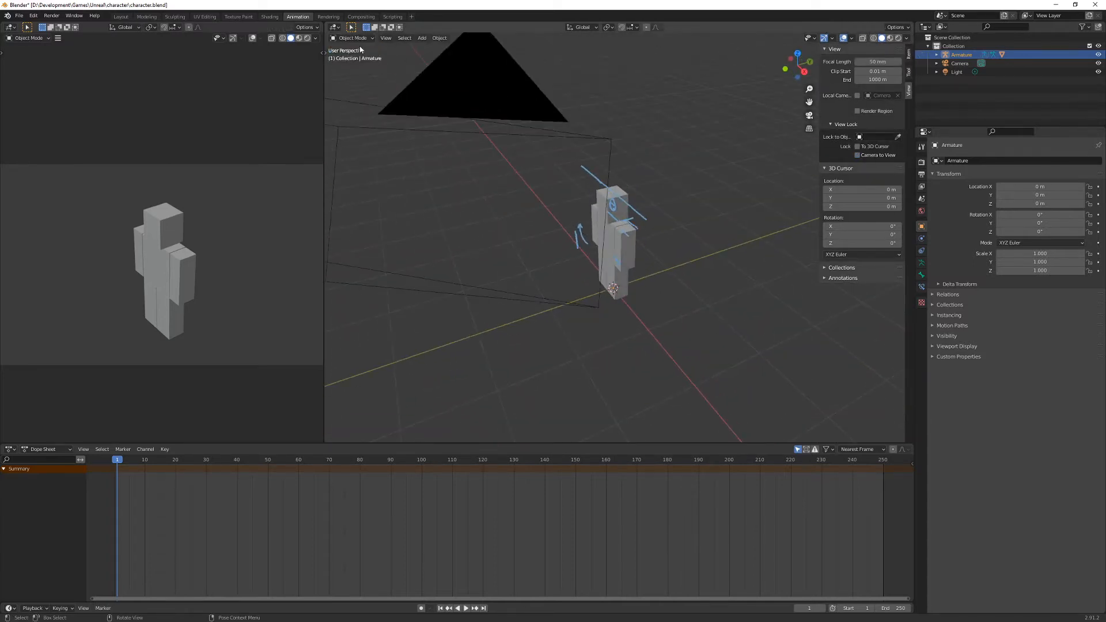
left_click(479, 80)
middle_click_drag(474, 99, 559, 171)
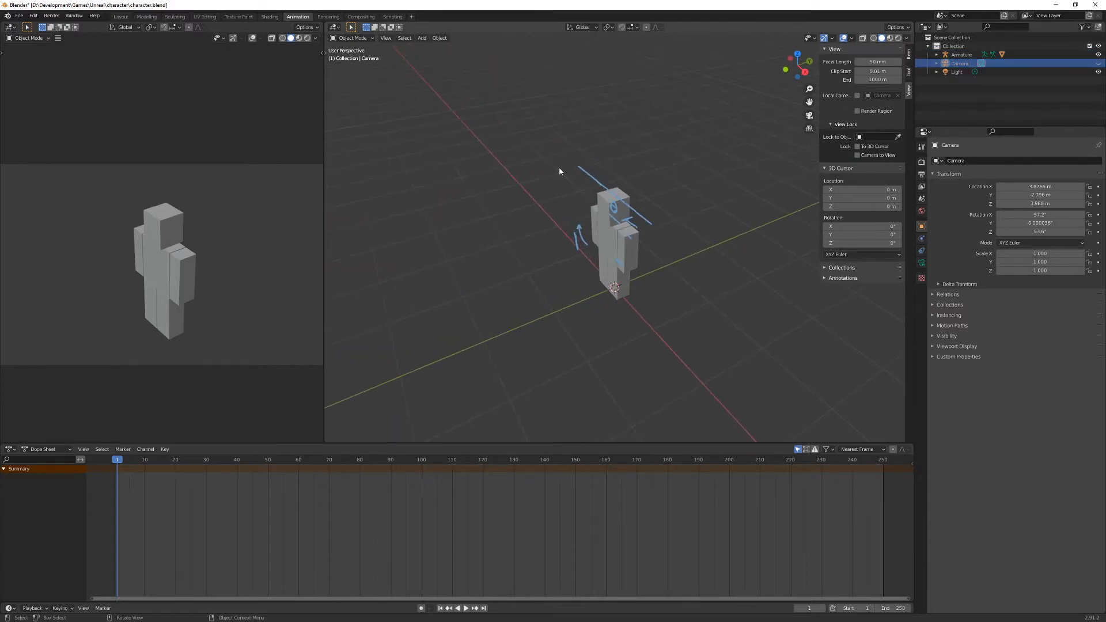
key("KP_3")
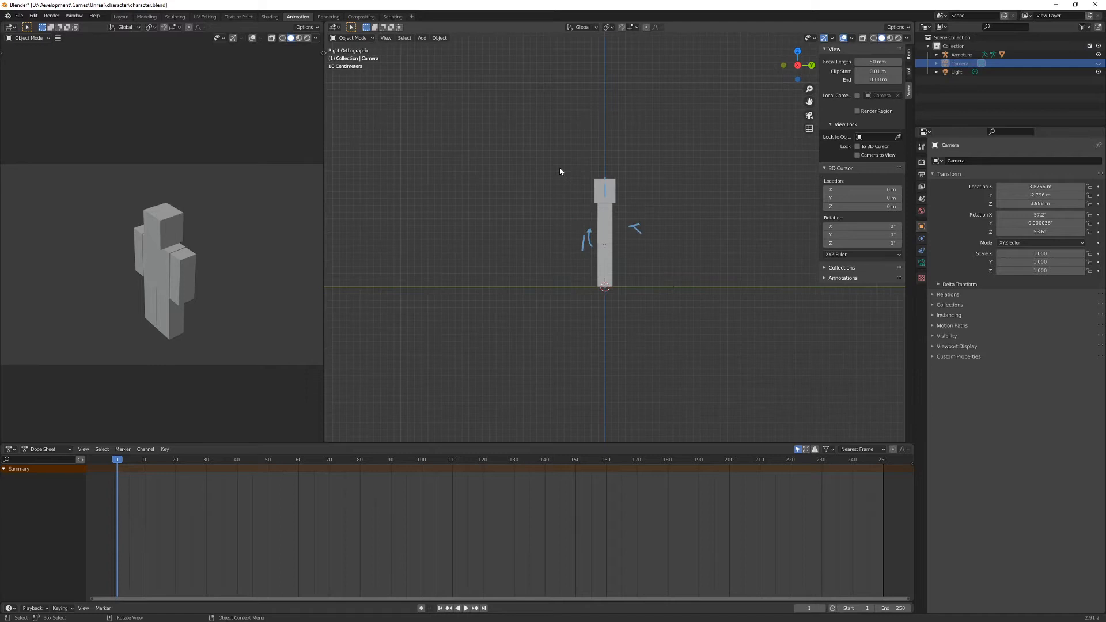
scroll(616, 238, "up", 4)
middle_click_drag(611, 244, 628, 275, "shift")
left_click(614, 351)
key("r")
right_click(599, 353)
- Select the armature and enable In Front in its viewport display settings
left_click(613, 280)
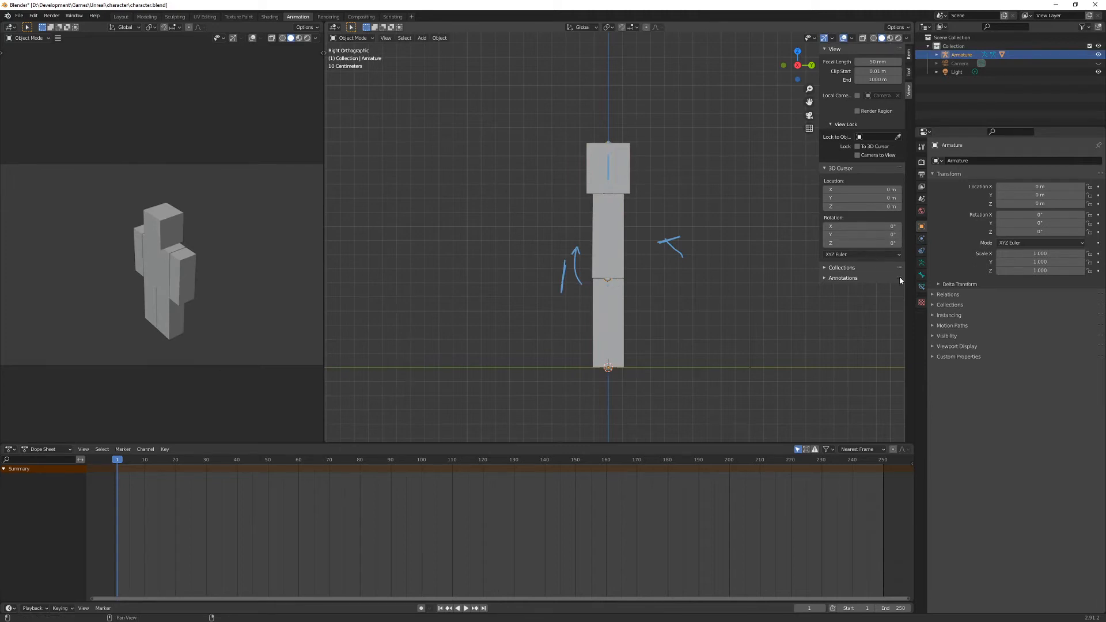
left_click(922, 264)
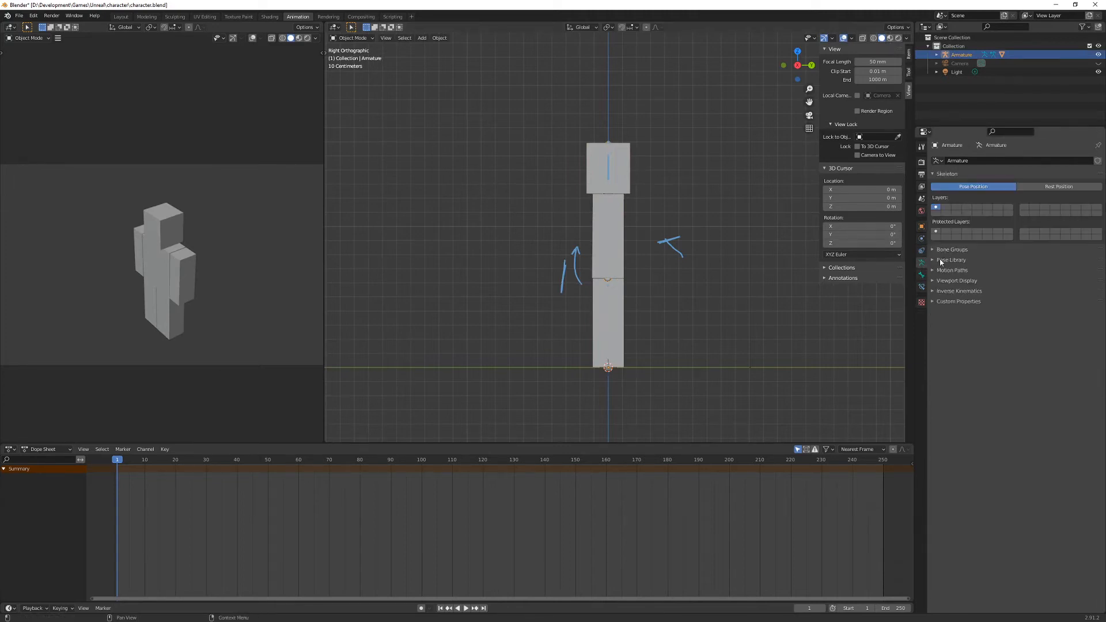
left_click(933, 280)
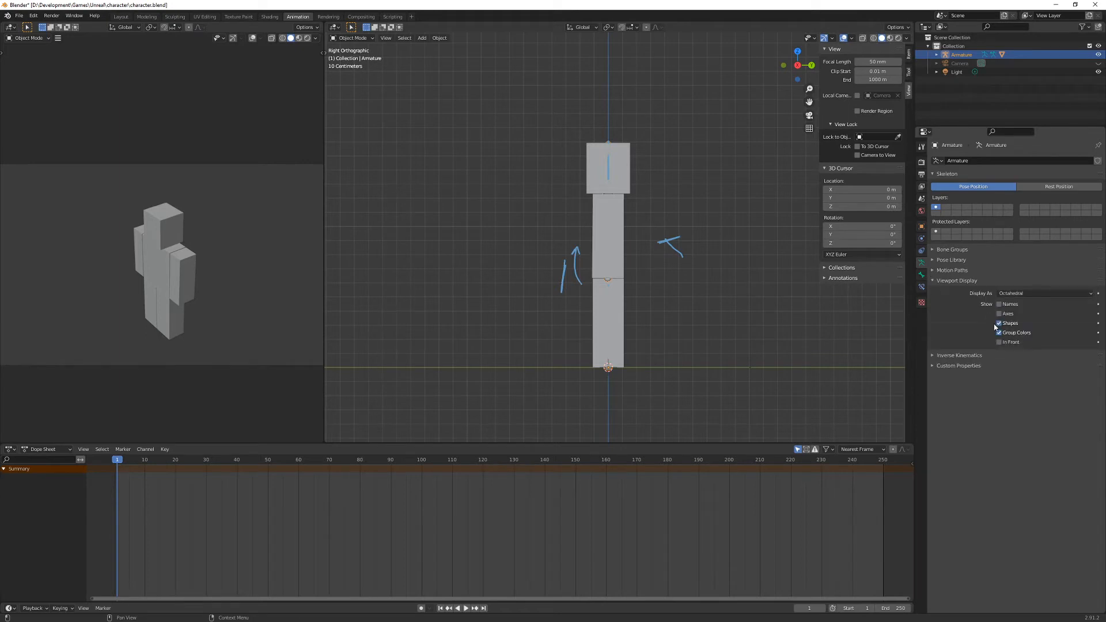
left_click(1000, 342)
middle_click_drag(670, 326, 697, 320)
left_click(636, 323)
key("r")
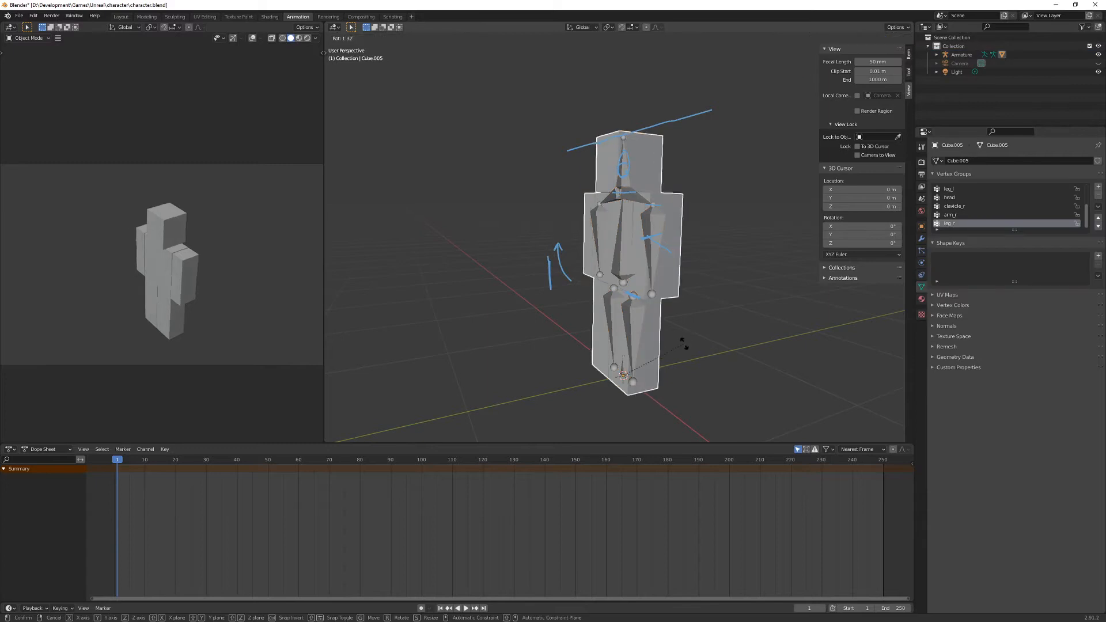
right_click(678, 339)
- Select the armature and switch it to Pose Mode
left_click(637, 319)
left_click(352, 38)
left_click(353, 66)
- Try rotating the left leg bone about the global X axis
left_click(638, 328)
key("r")
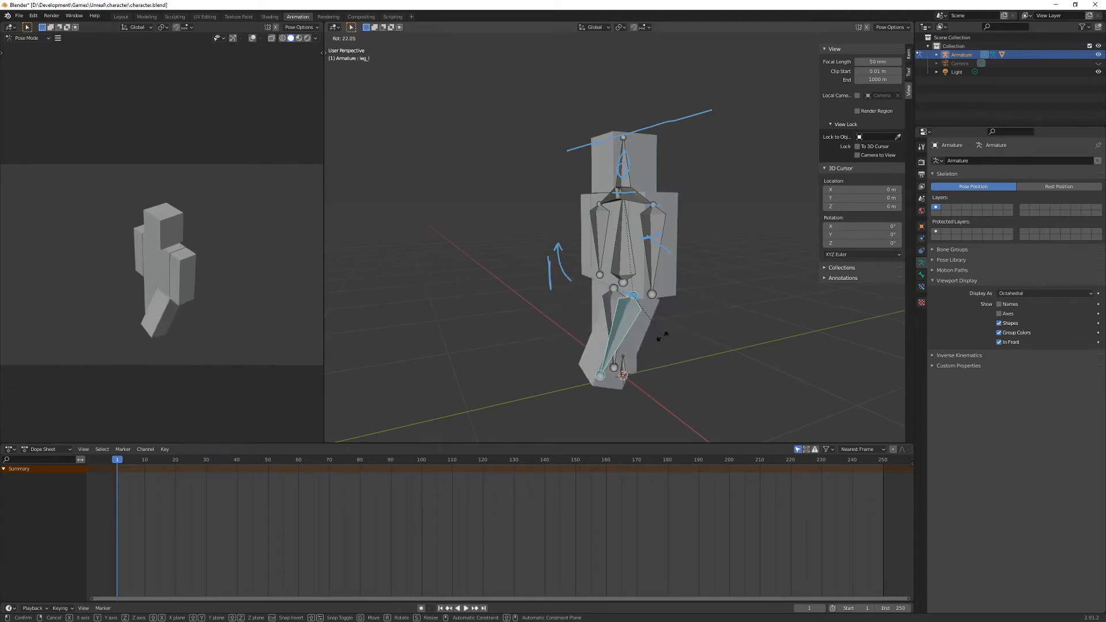
key("x")
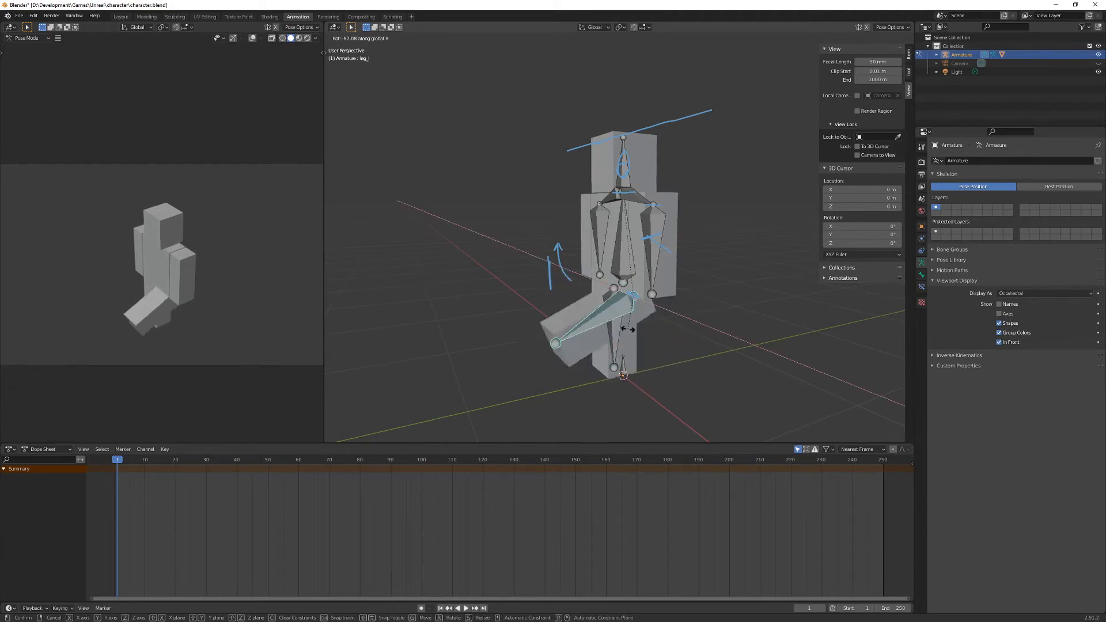
right_click(674, 320)
- Split the camera viewport area horizontally to add a second, smaller area beneath the camera view
mouse_move(652, 284)
middle_mouse_down()
mouse_move(716, 303)
mouse_move(649, 284)
middle_mouse_up()
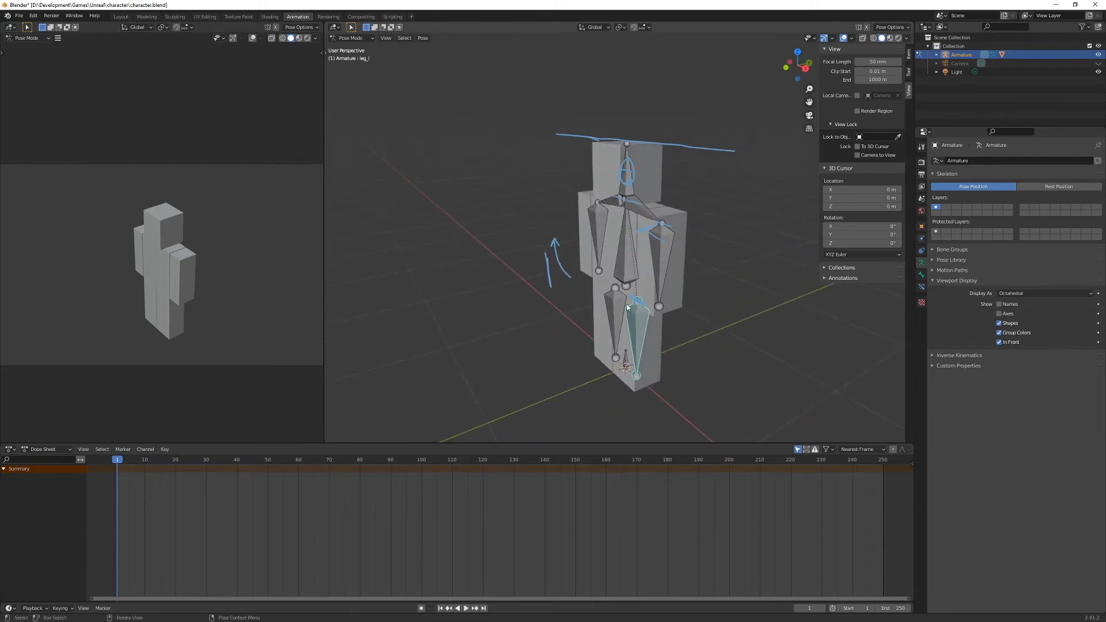
middle_click_drag(641, 289, 663, 271)
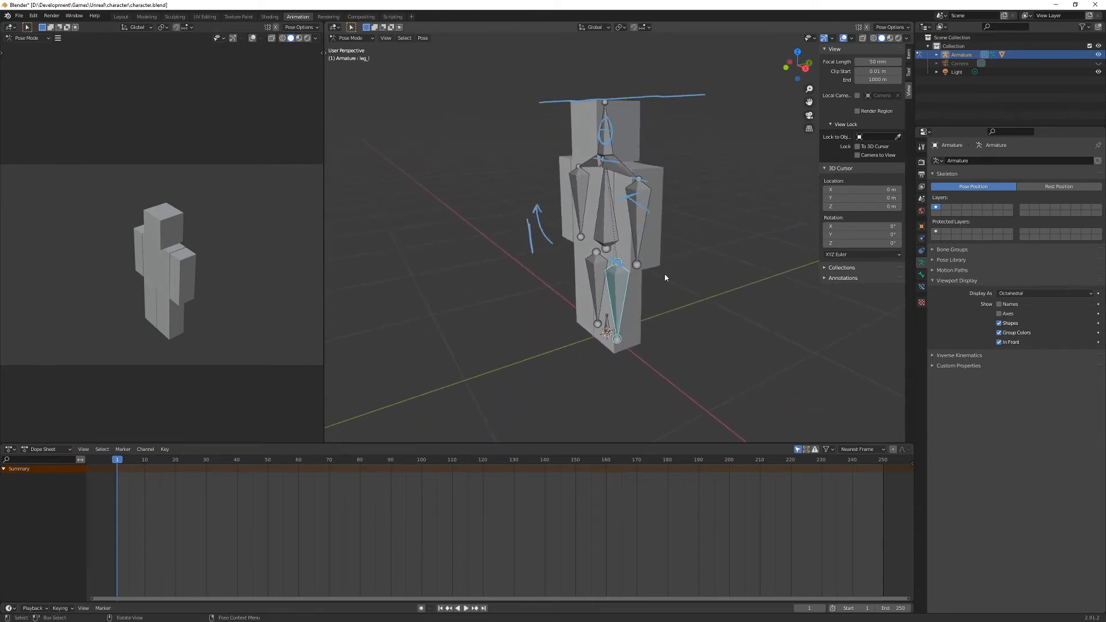
right_click(254, 443)
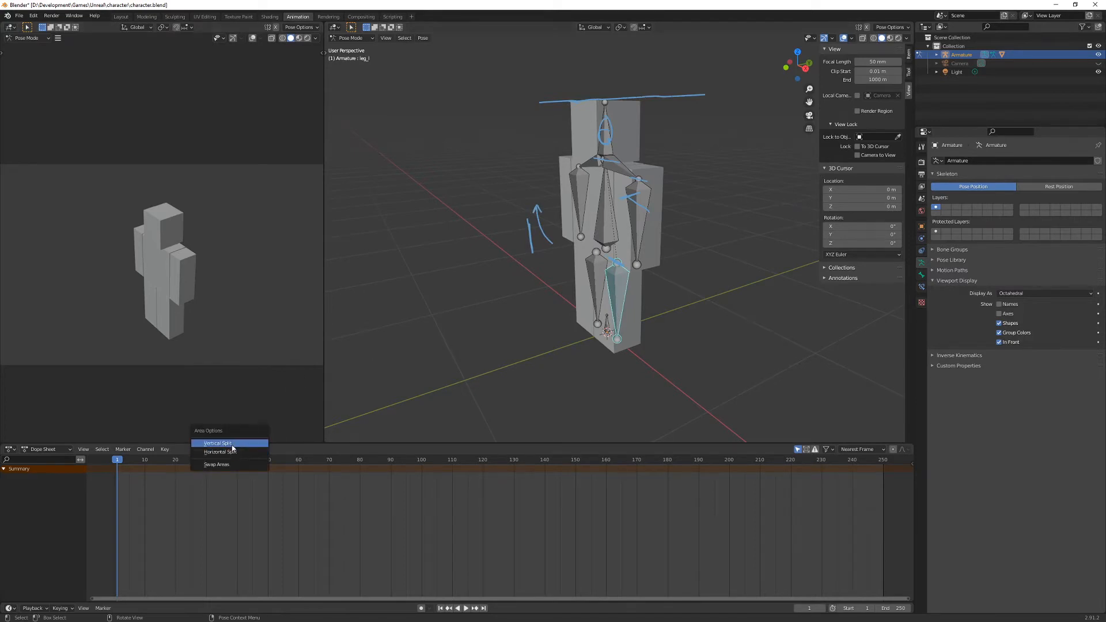
left_click(229, 452)
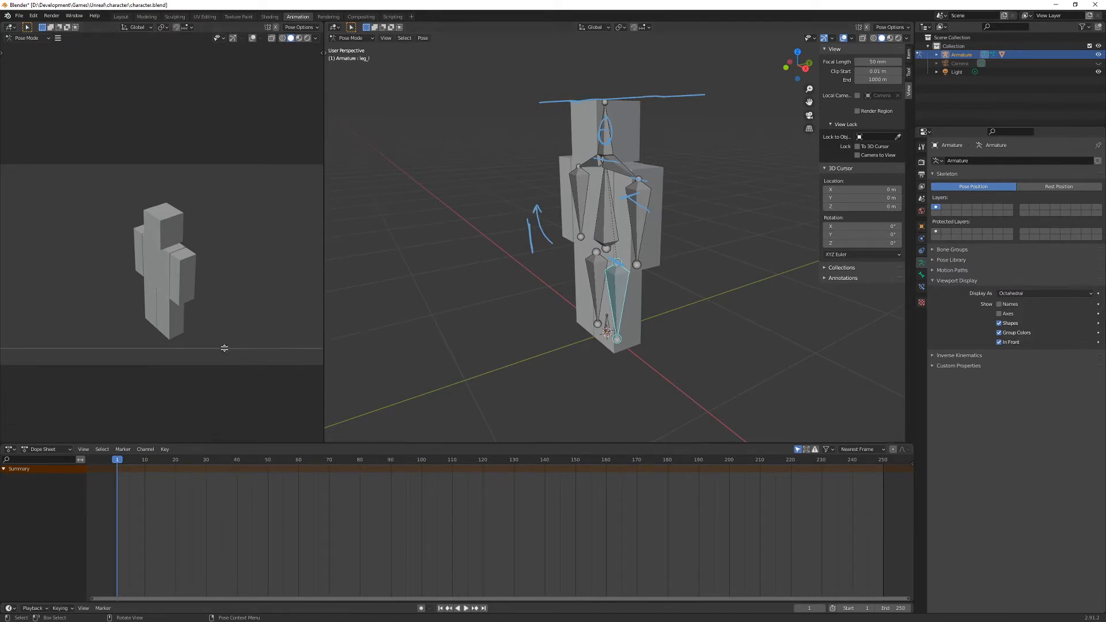
left_click(225, 346)
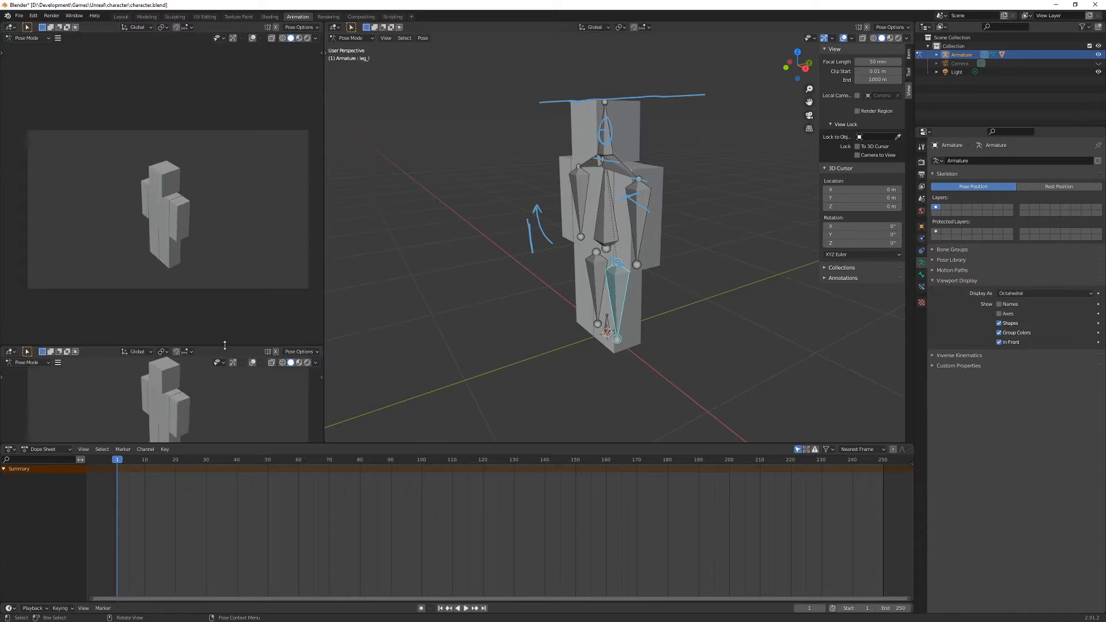
- Change the new area beneath the camera view to a Dope Sheet in Action Editor mode and widen it
left_click(10, 352)
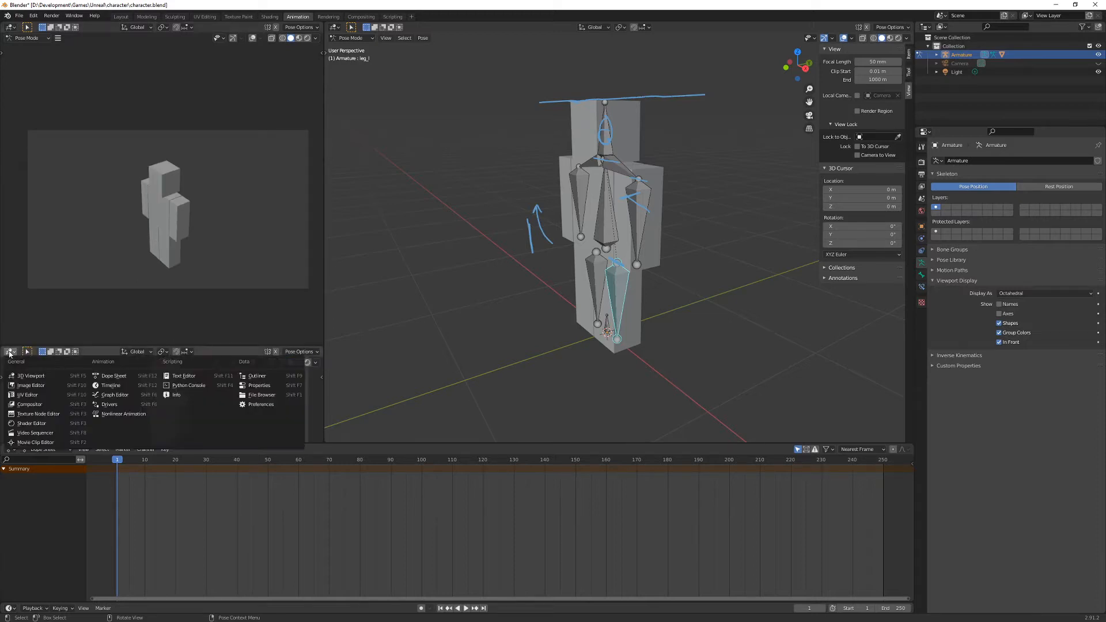
left_click(111, 376)
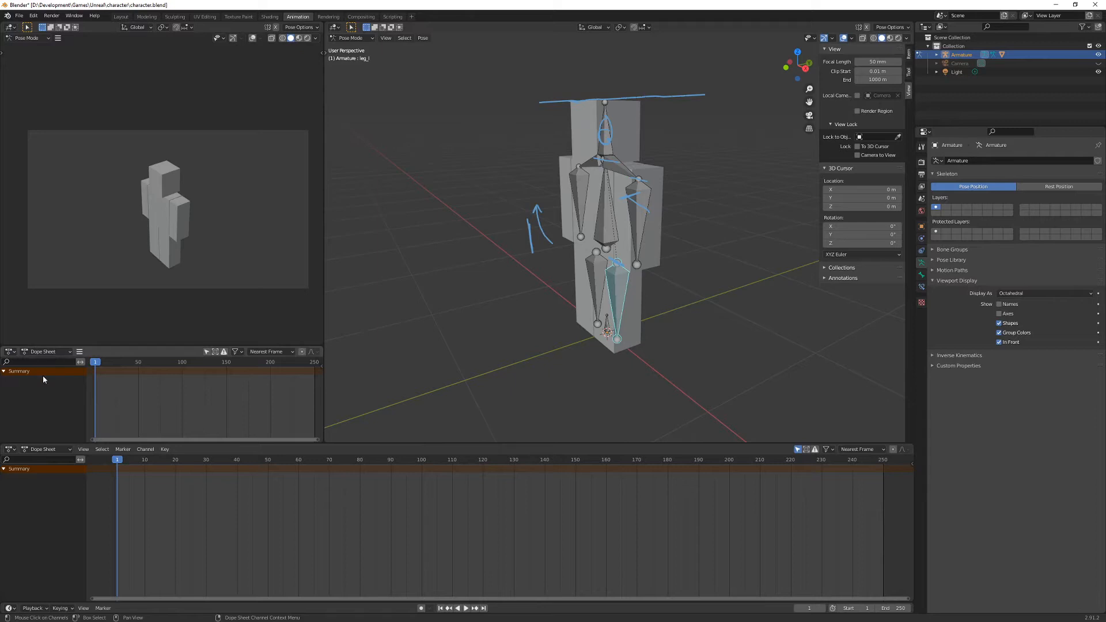
left_click(68, 352)
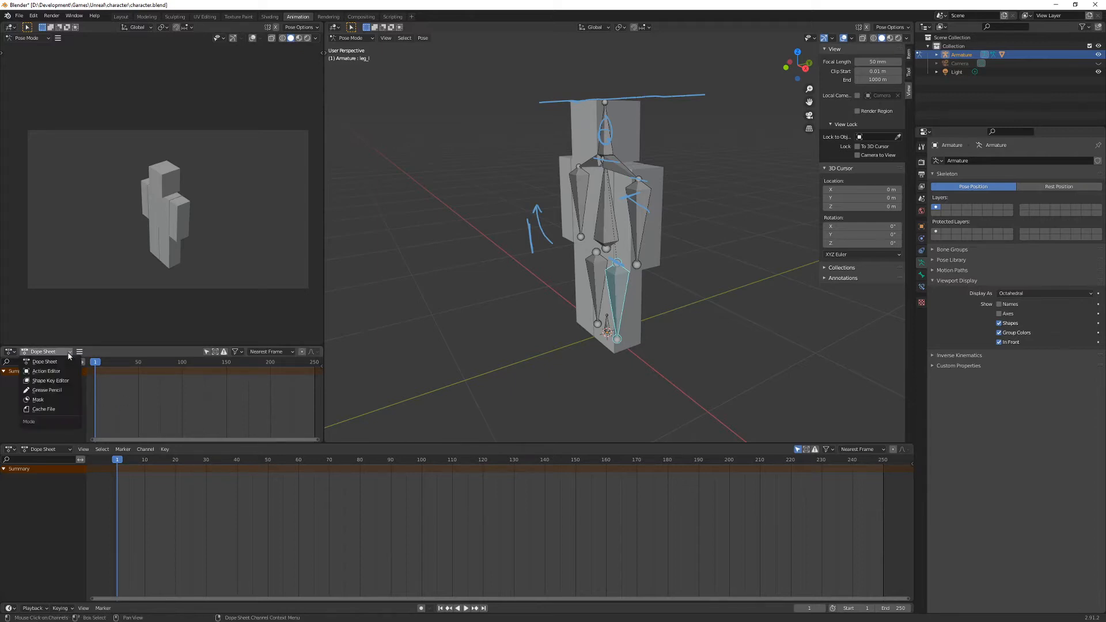
left_click(55, 372)
left_click_drag(323, 381, 370, 382)
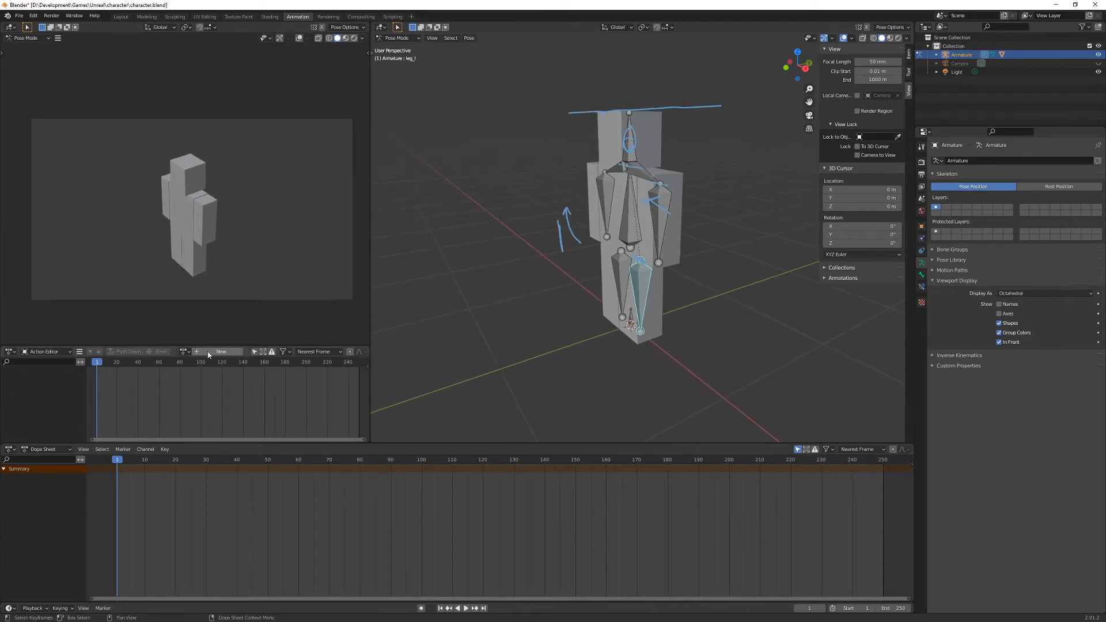
- Create a new action for the armature and name it Walking
left_click(210, 353)
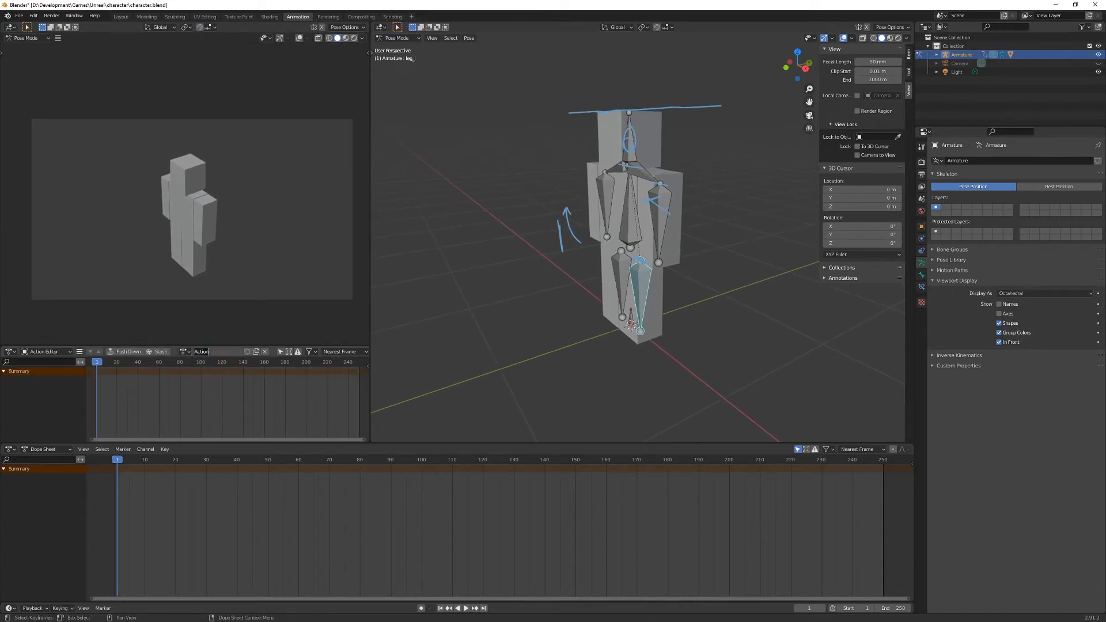
type("Walking")
key("Return")
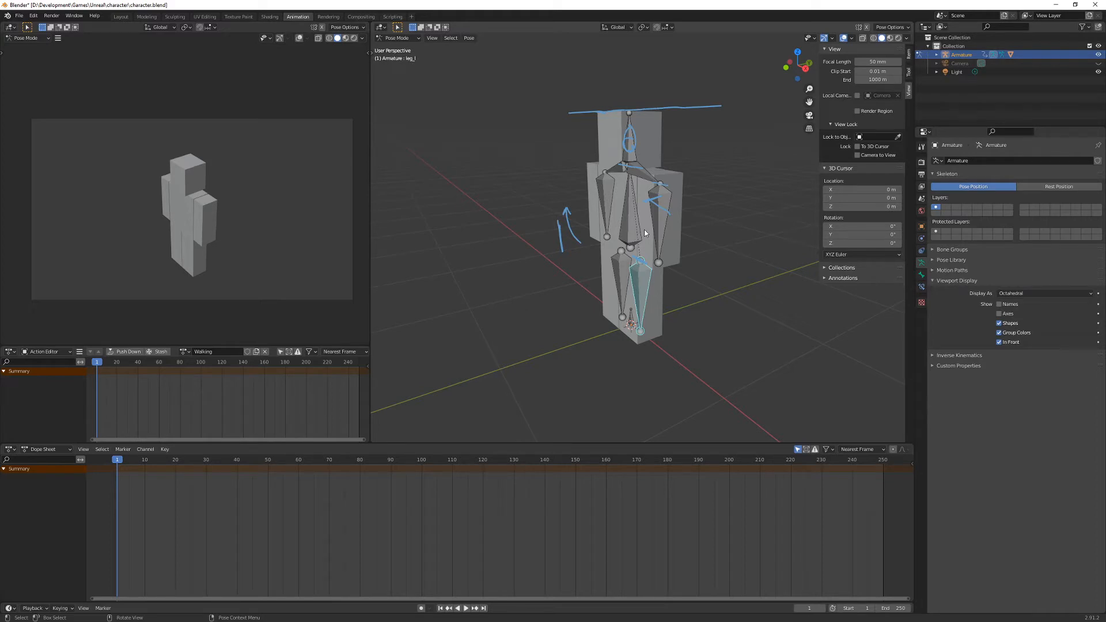
- With all bones selected, create a new pose library for the armature and add the current pose as Idle
key("a")
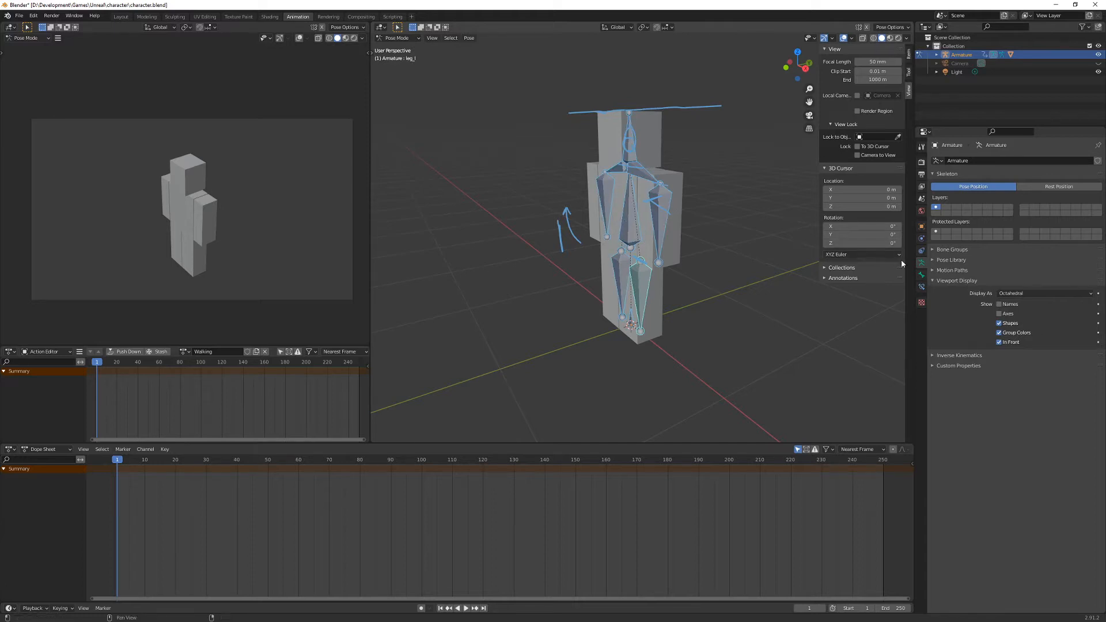
left_click(935, 261)
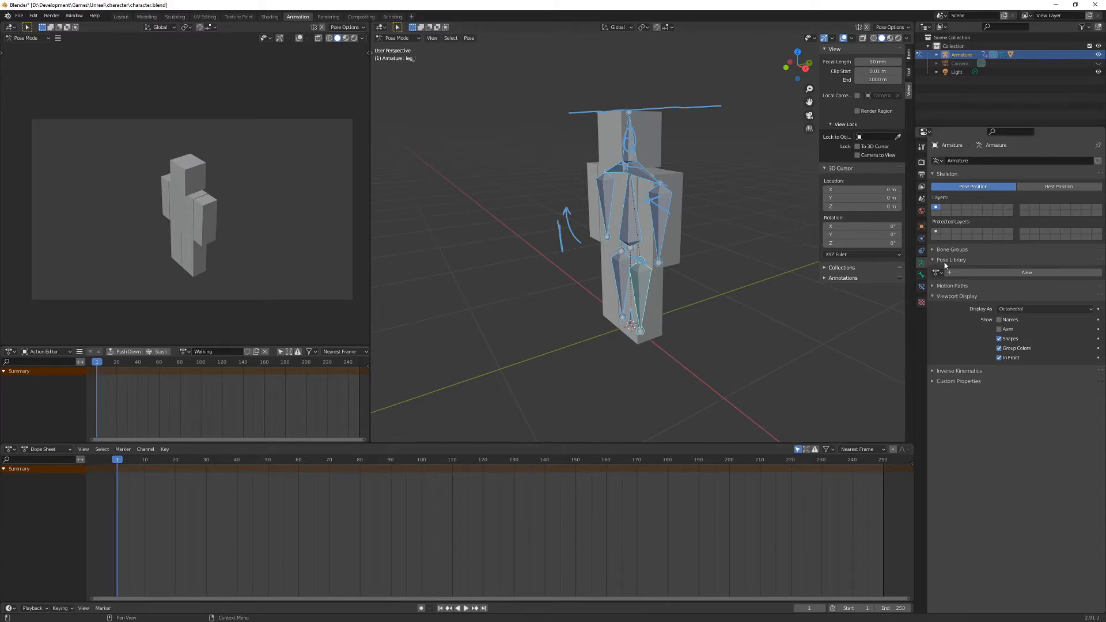
left_click(973, 274)
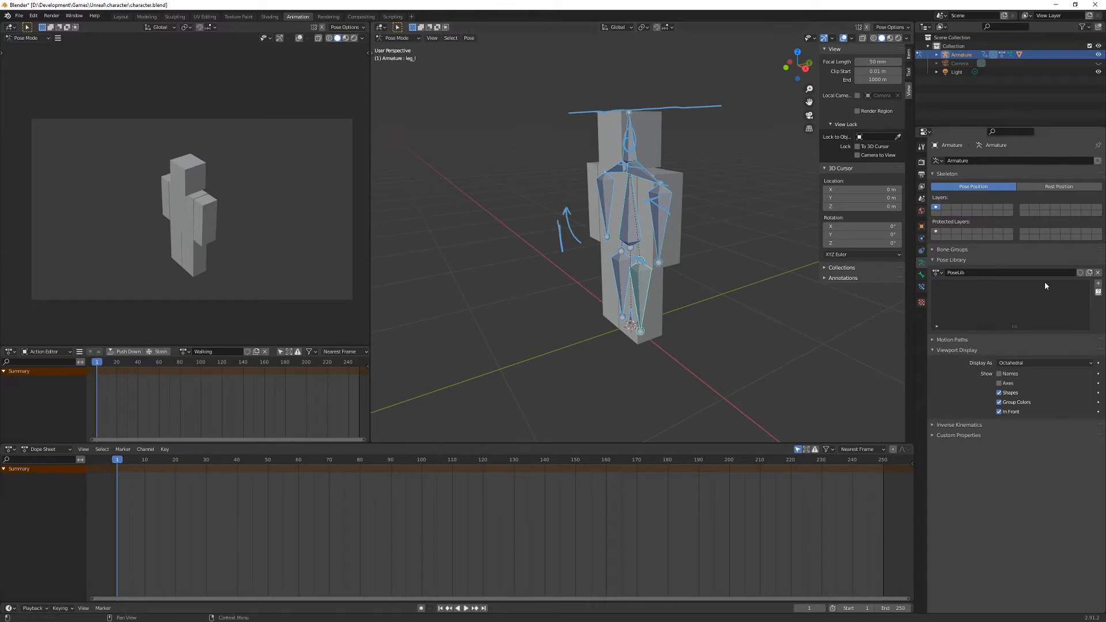
left_click(1098, 284)
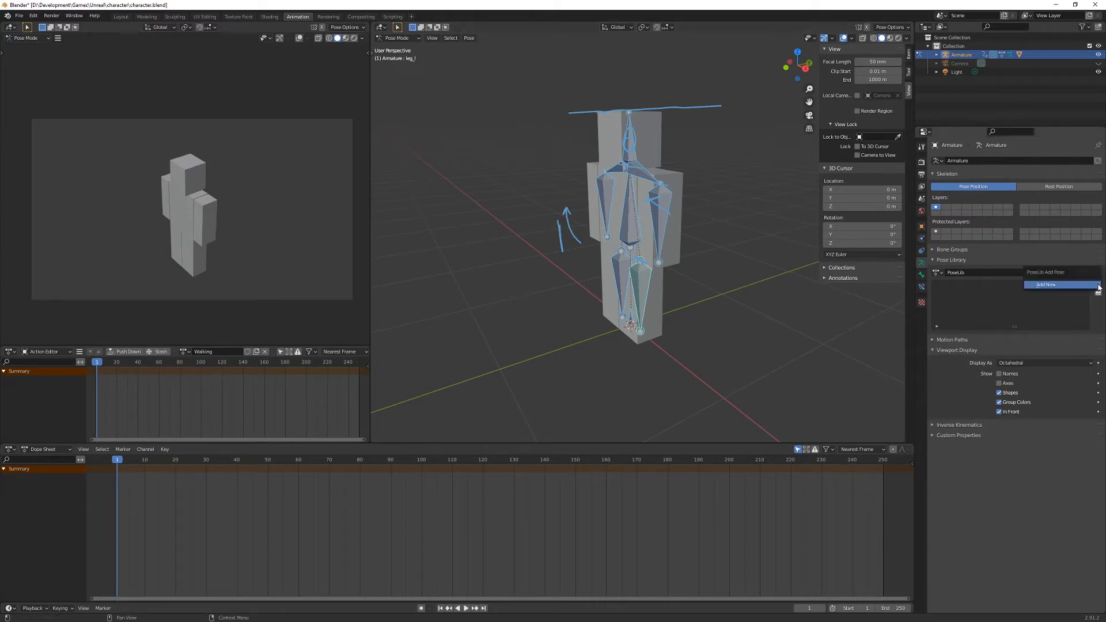
left_click(1047, 285)
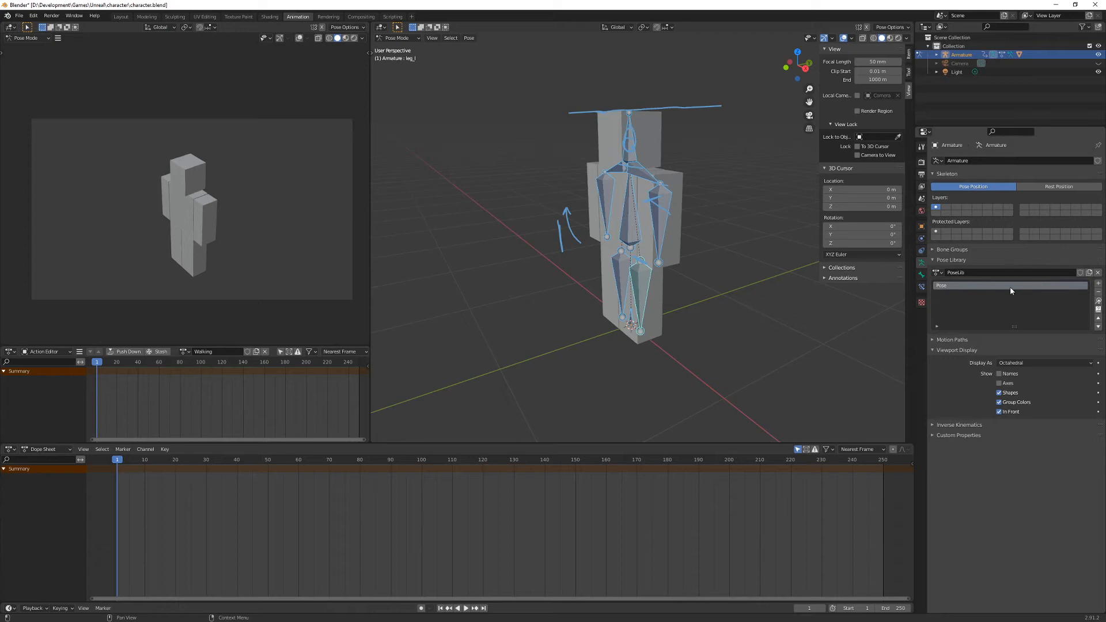
double_click(945, 286)
type("Idle")
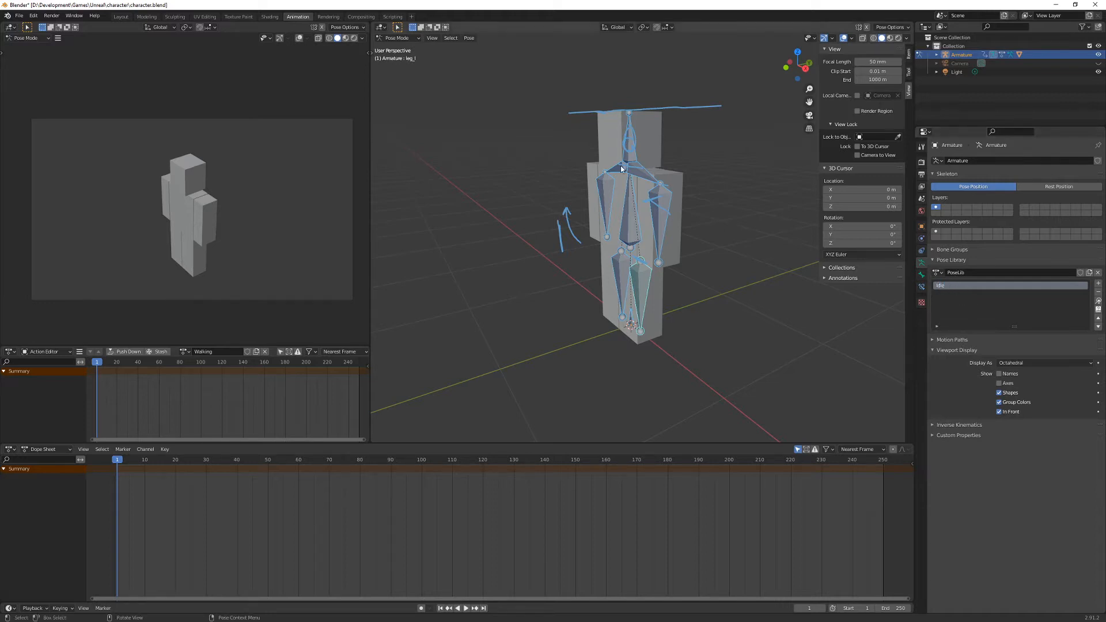
- Try rotating the left arm bone about the X axis, and restore it by applying the Idle pose from the pose library
mouse_move(672, 213)
middle_mouse_down()
mouse_move(689, 224)
mouse_move(822, 231)
mouse_move(762, 238)
mouse_move(683, 222)
middle_mouse_up()
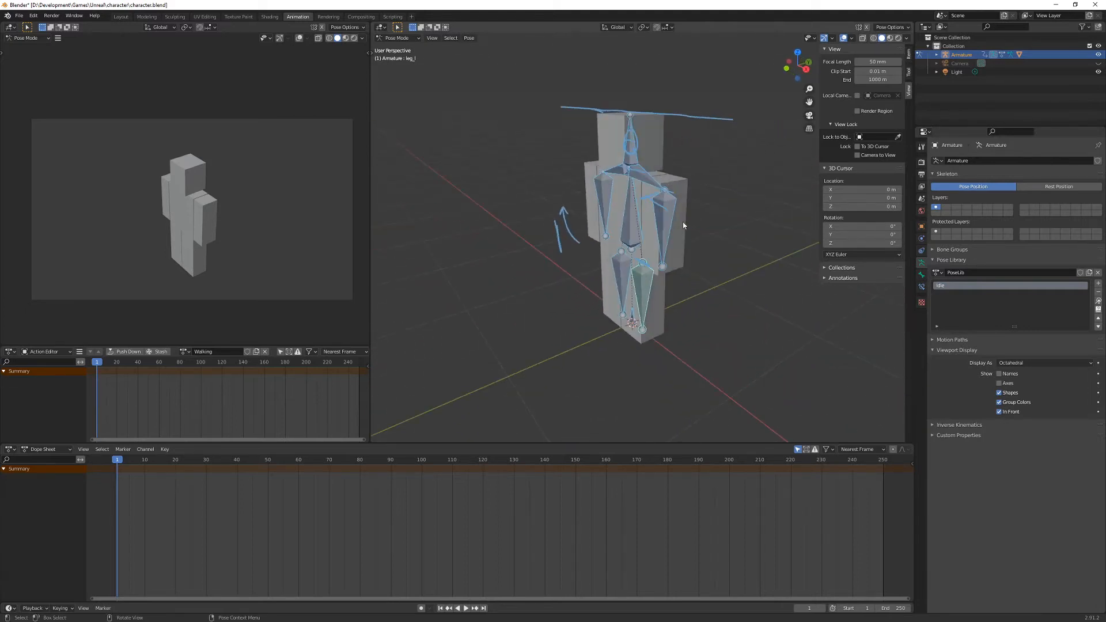
left_click(663, 219)
key("r")
key("x")
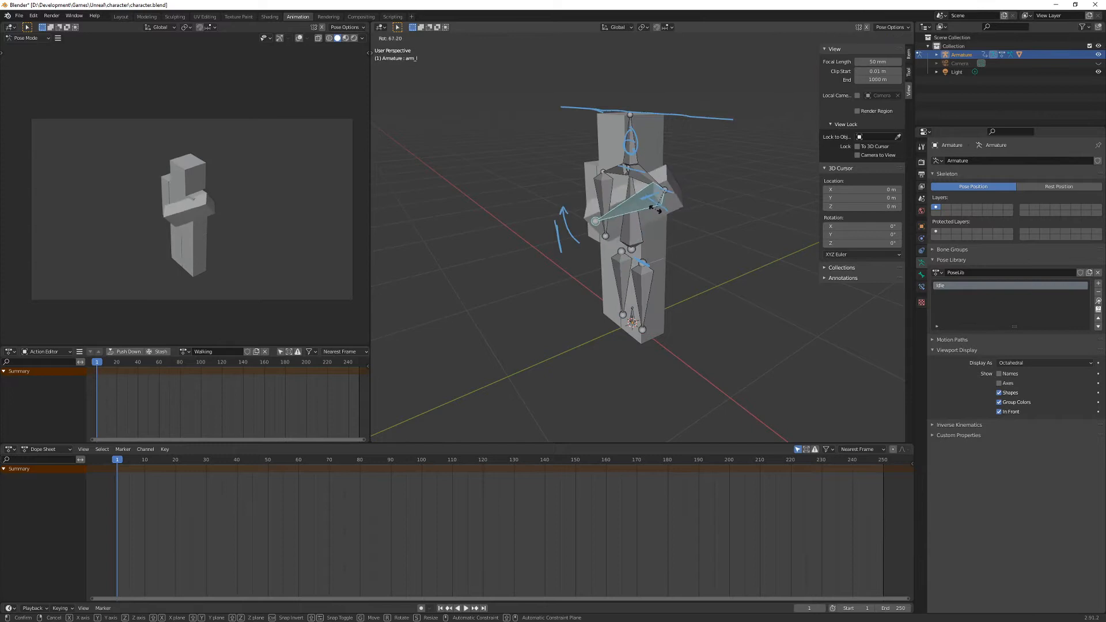
left_click(678, 197)
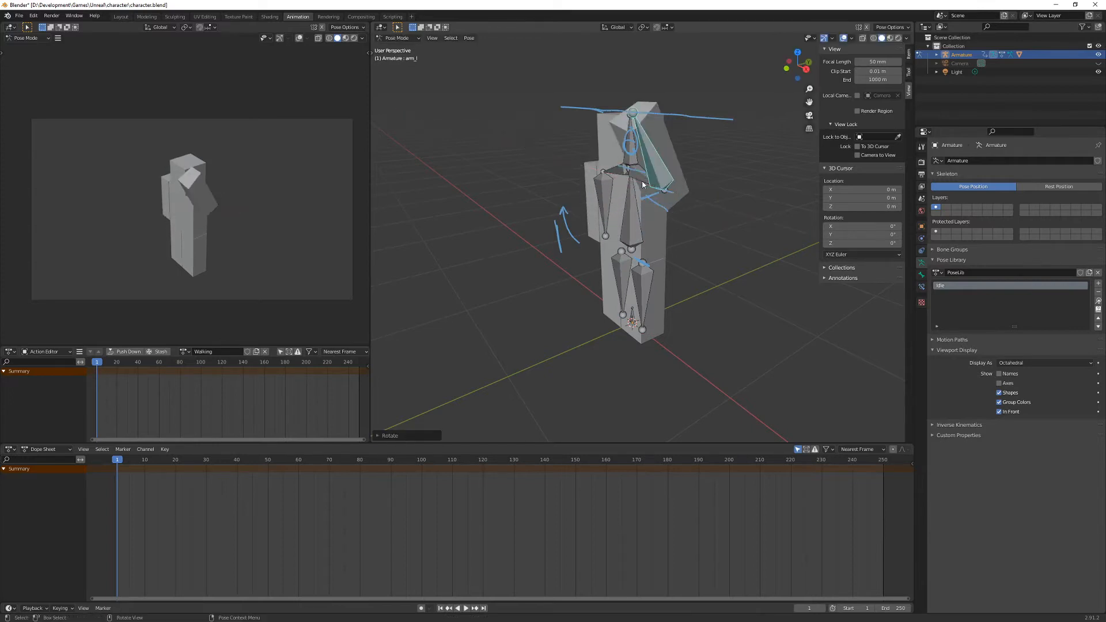
middle_click_drag(679, 197, 766, 218)
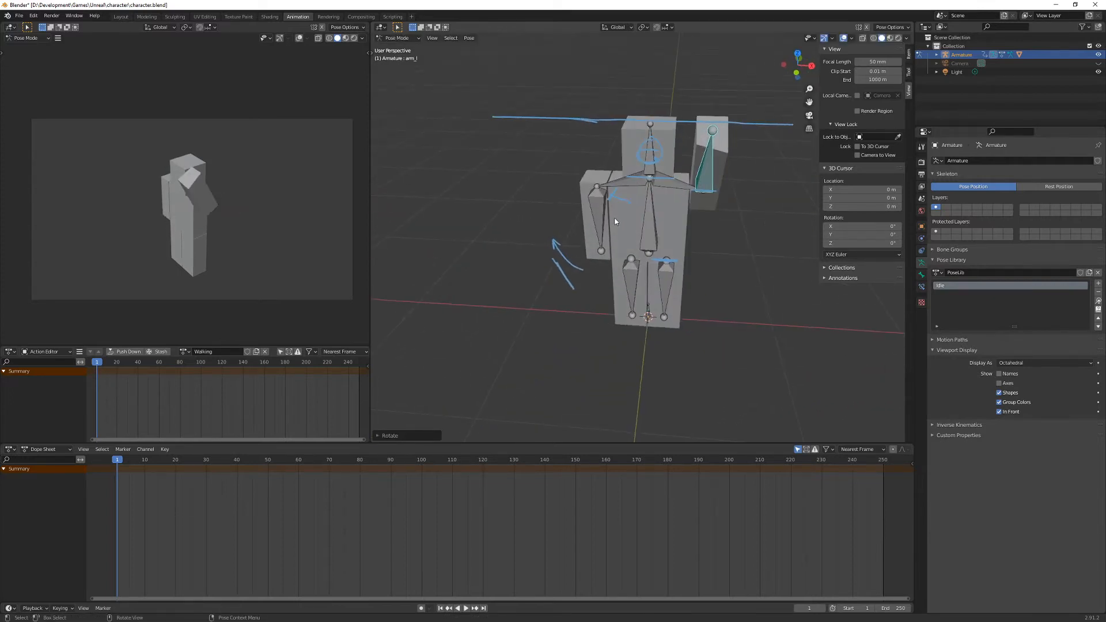
middle_click_drag(678, 197, 720, 225)
key("r")
key("x")
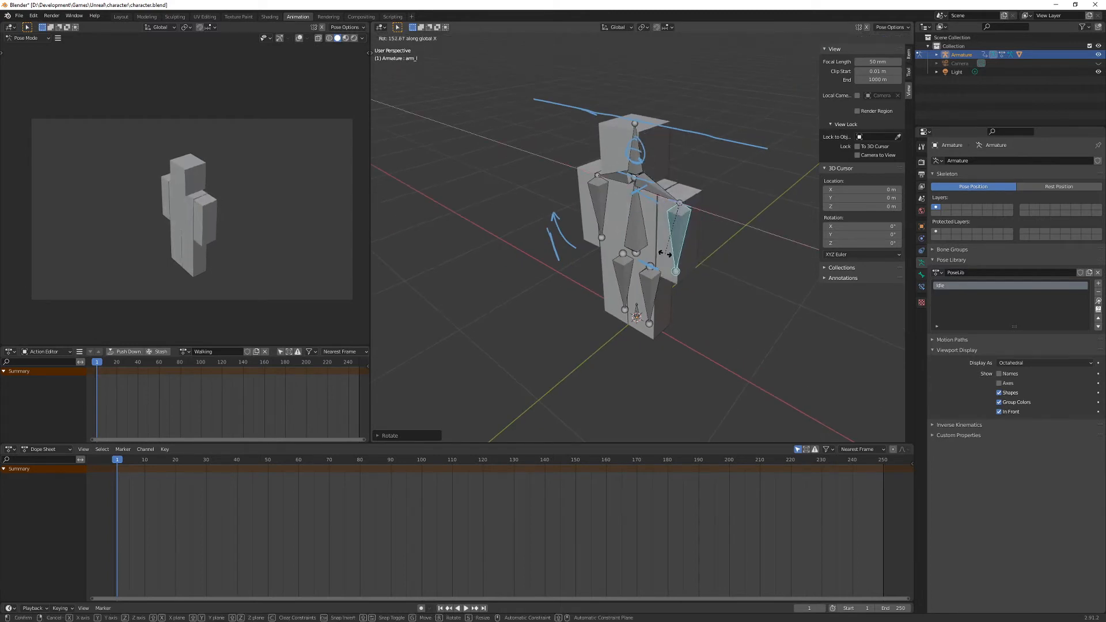
left_click(699, 244)
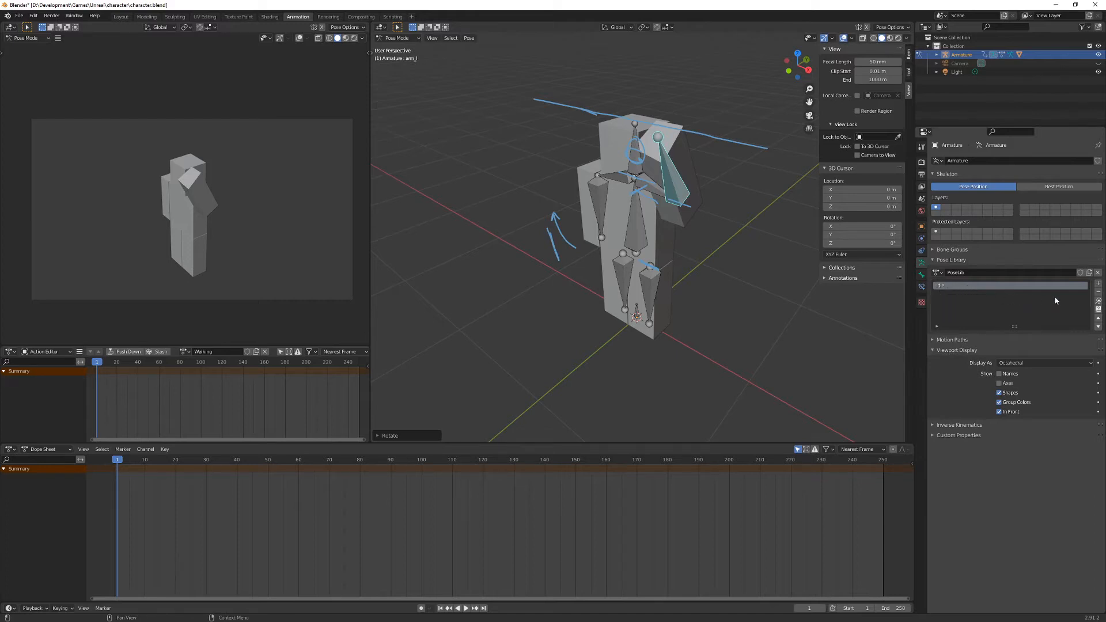
left_click(1099, 301)
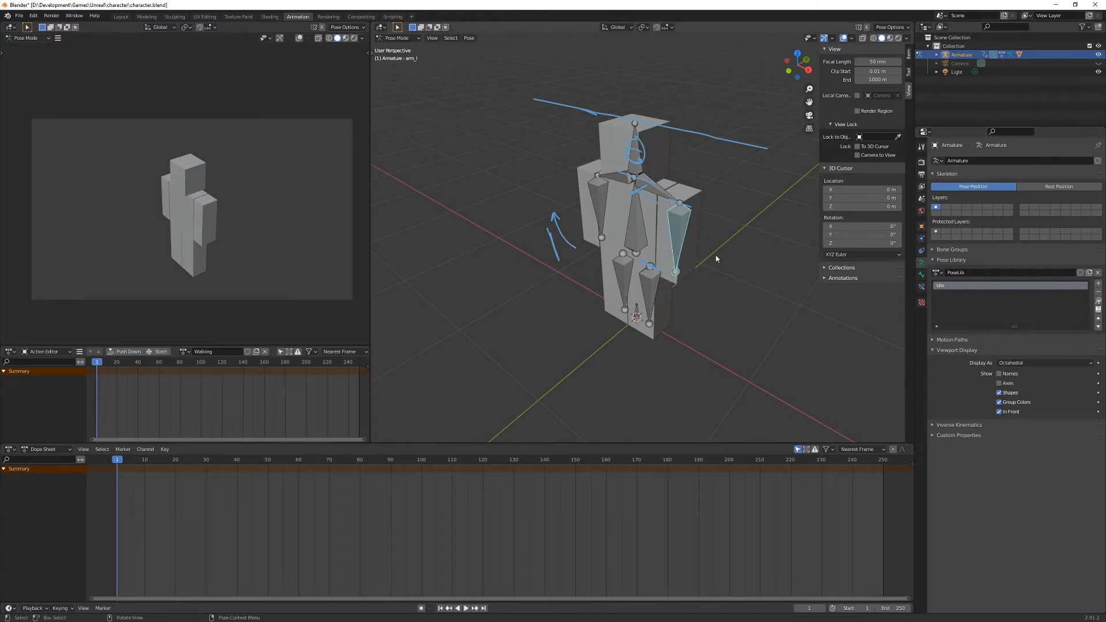
- Set the left arm bone's rotation mode to XYZ Euler
middle_click_drag(700, 218, 782, 202)
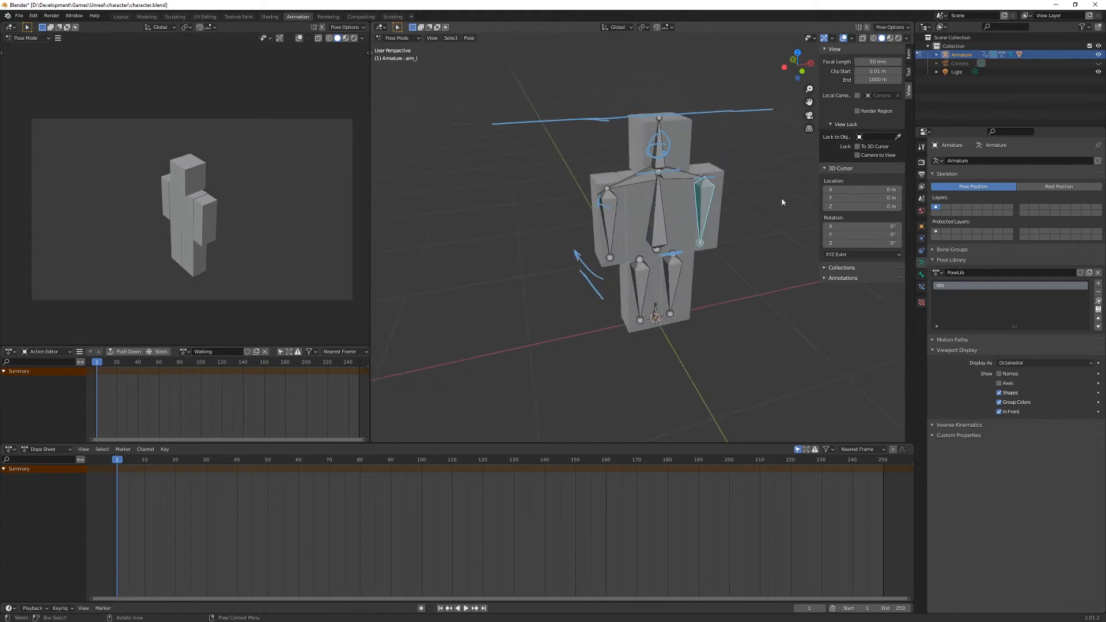
left_click(909, 55)
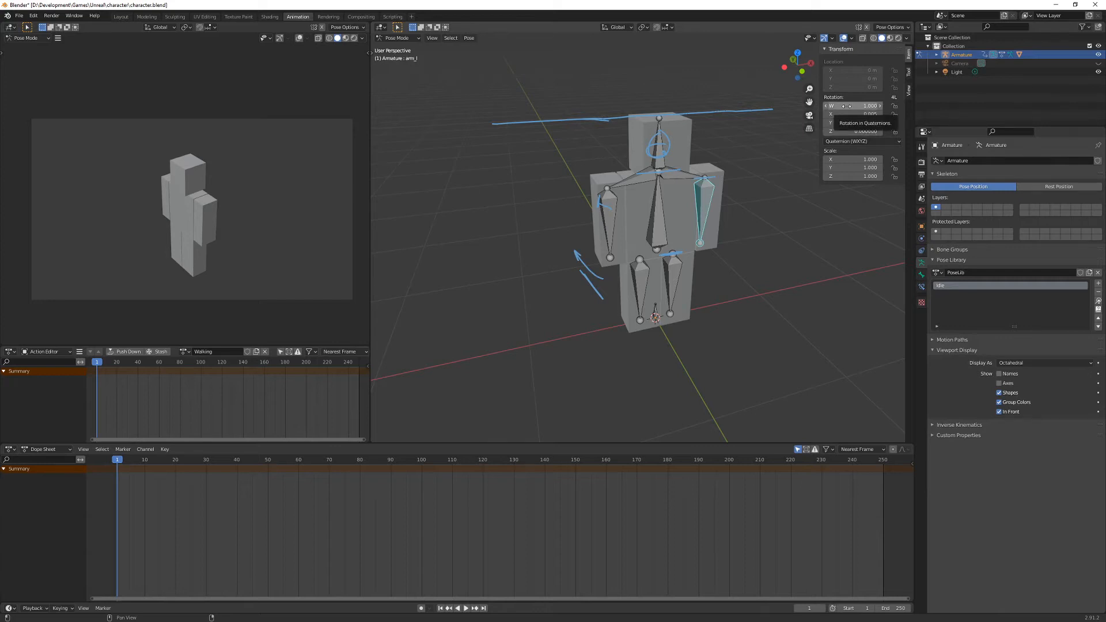
left_click(851, 142)
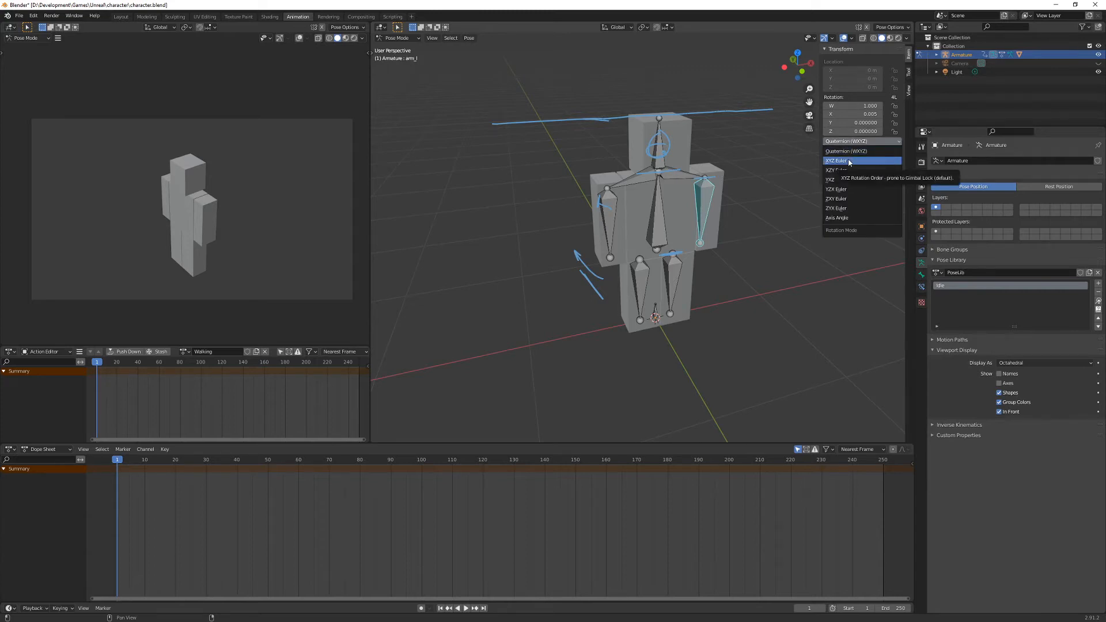
left_click(850, 161)
- Set the left arm bone's X, Y and Z rotation values to 0
middle_click_drag(787, 193, 715, 215)
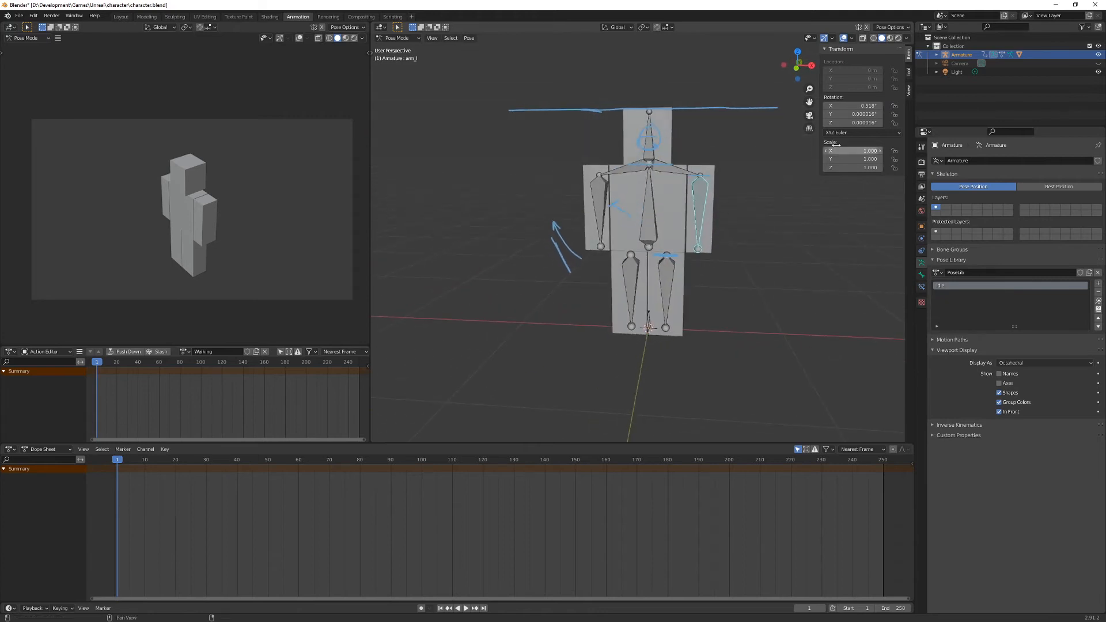
left_click(868, 106)
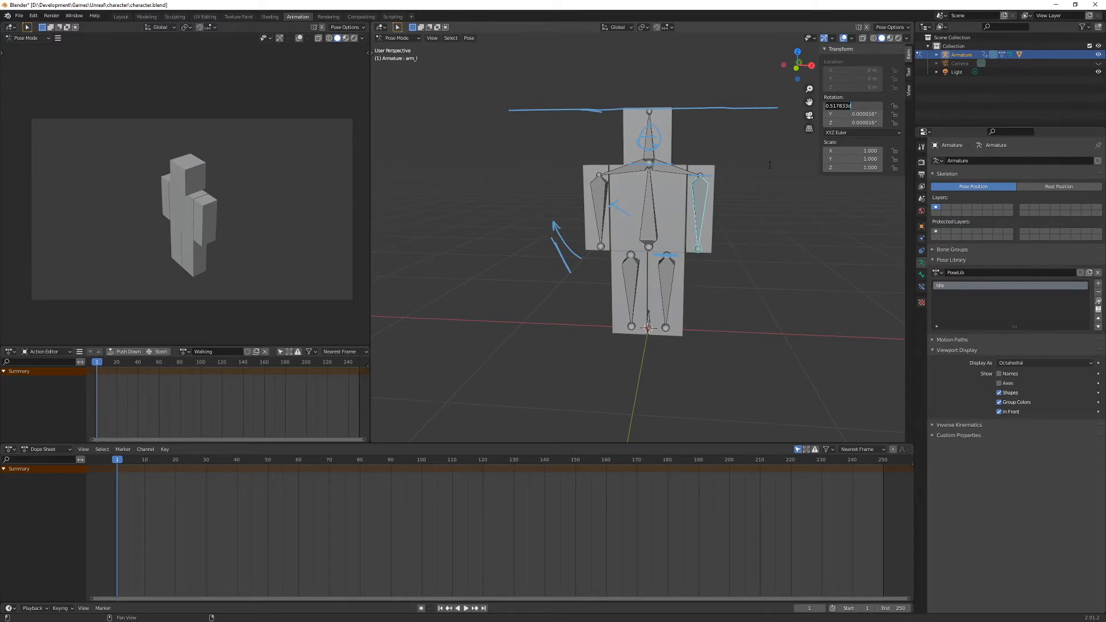
type("0")
key("Return")
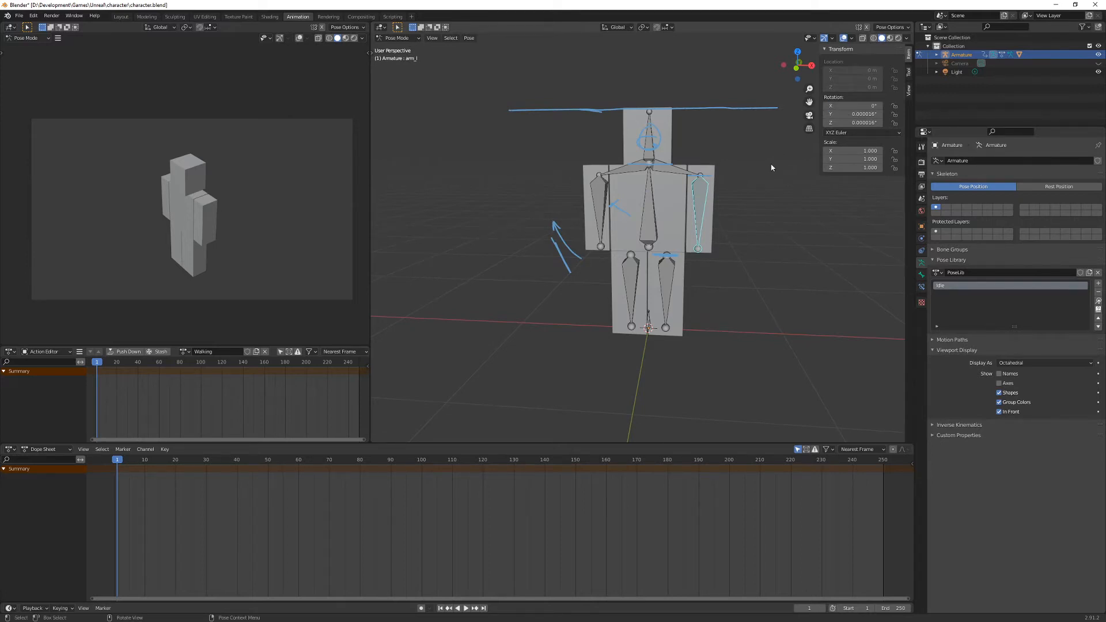
left_click(861, 114)
type("0")
key("Return")
key("KP_0")
left_click(863, 122)
type("0")
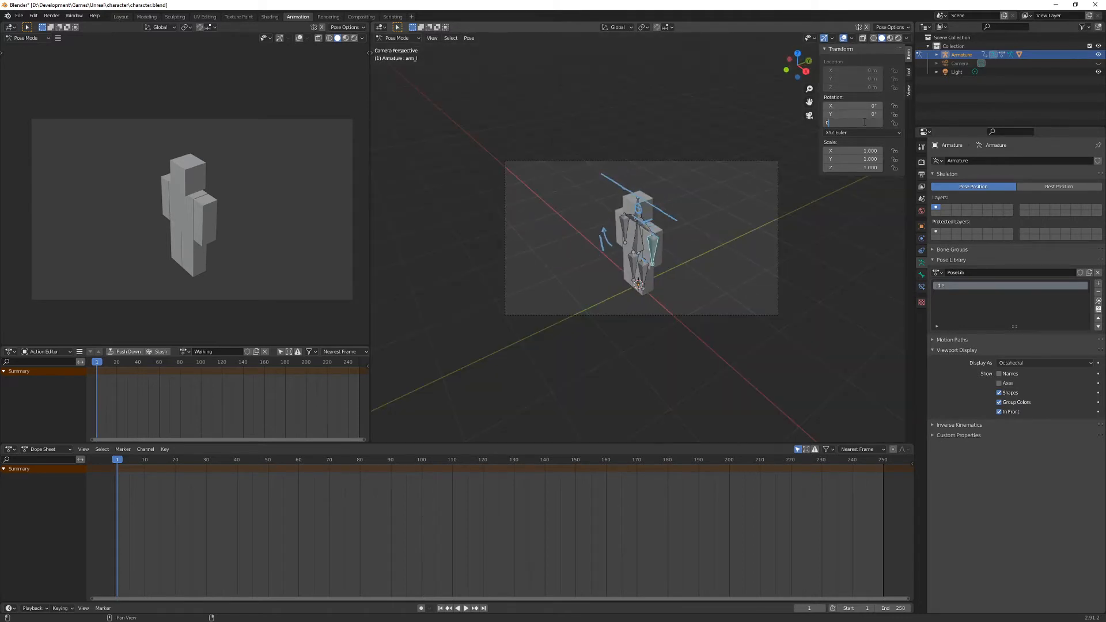
key("Return")
key("KP_3")
- Replace the existing Idle pose in the pose library with the character's current pose
middle_click_drag(634, 243, 689, 261)
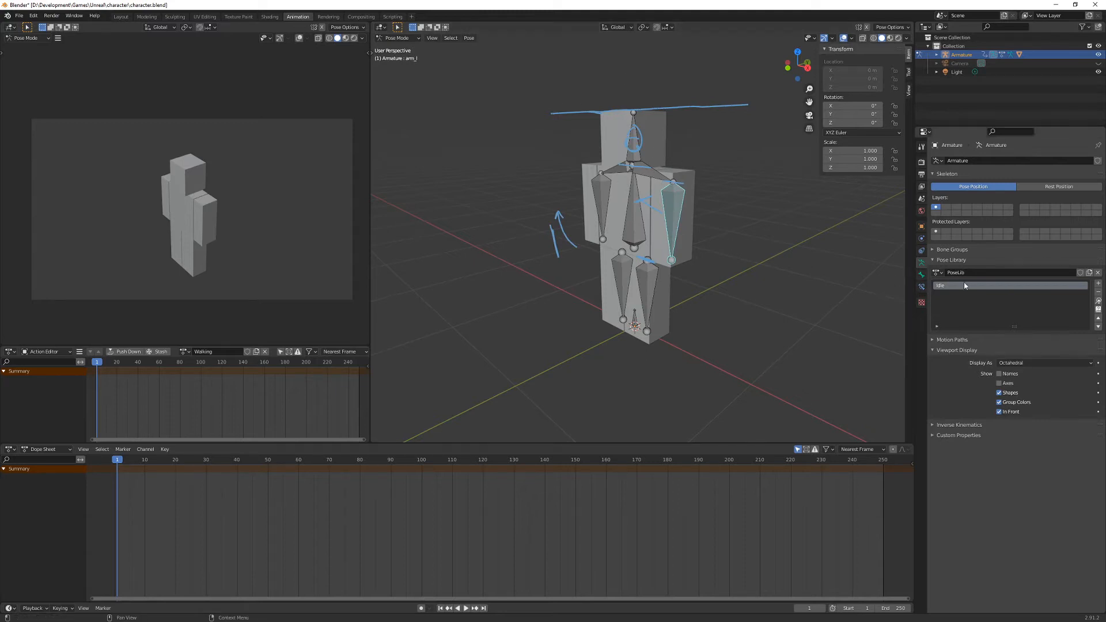
left_click(1099, 285)
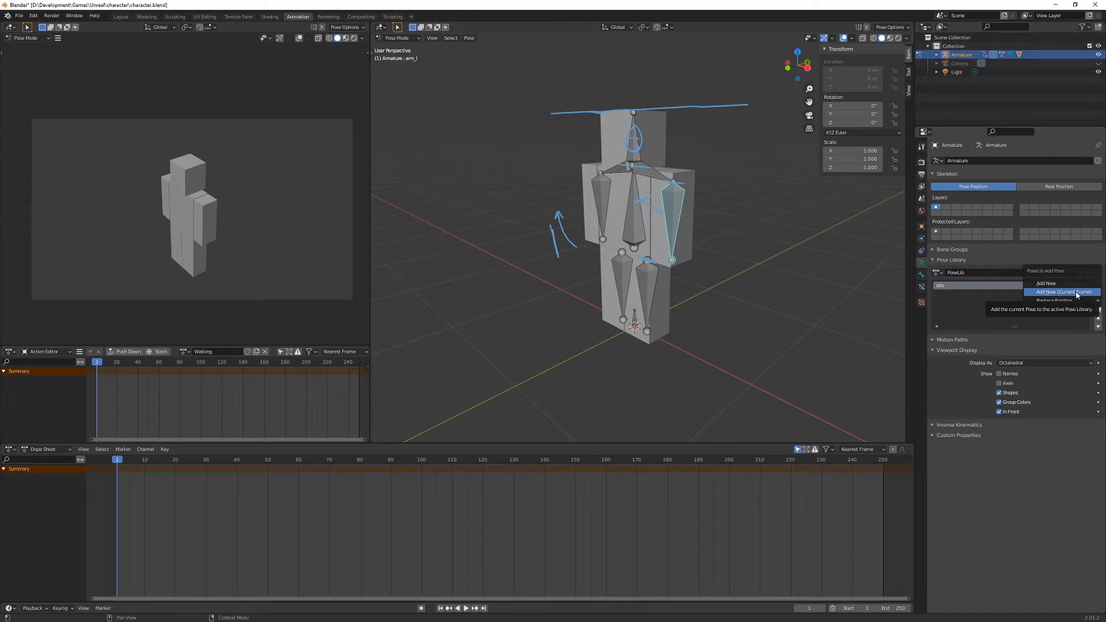
mouse_move(1081, 302)
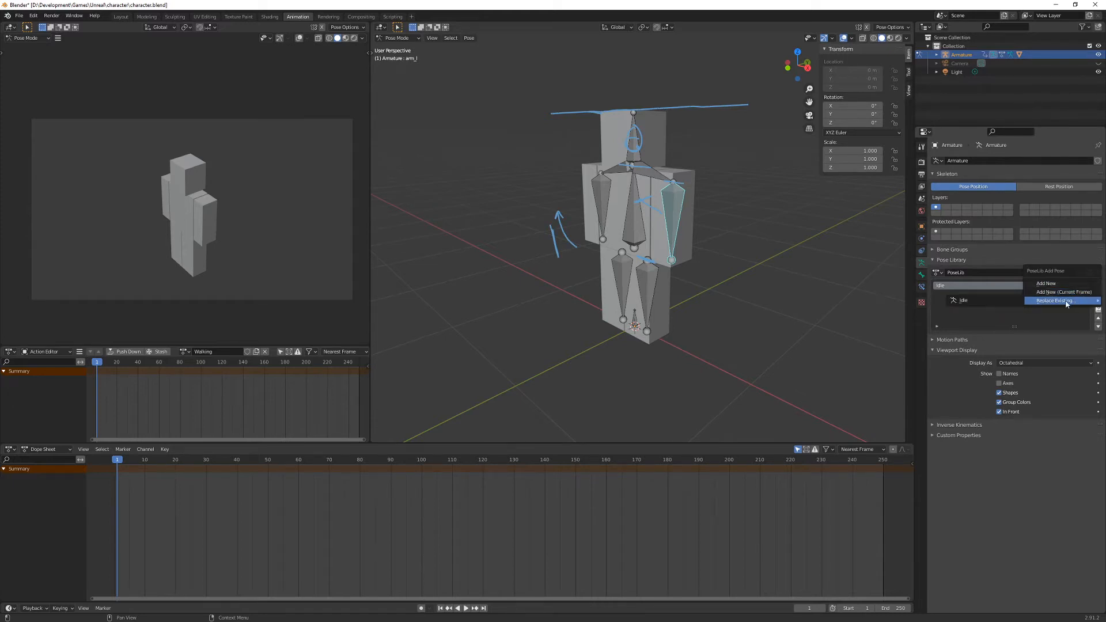
left_click(973, 302)
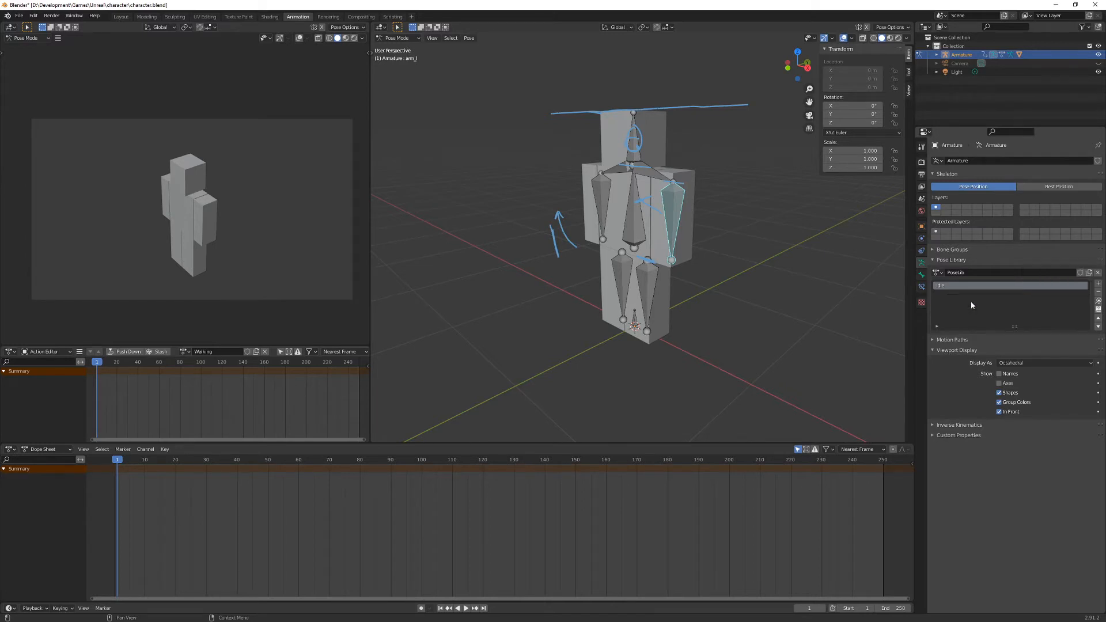
- Select all of the armature's bones and overwrite the Idle pose in the pose library with the full-body pose
key("a")
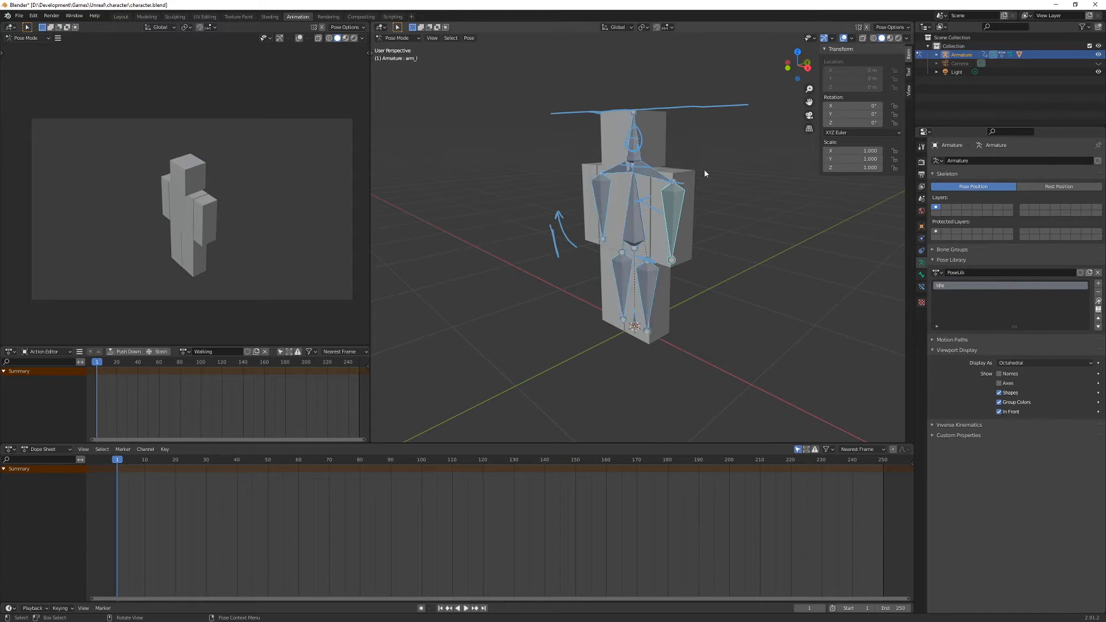
left_click(1098, 283)
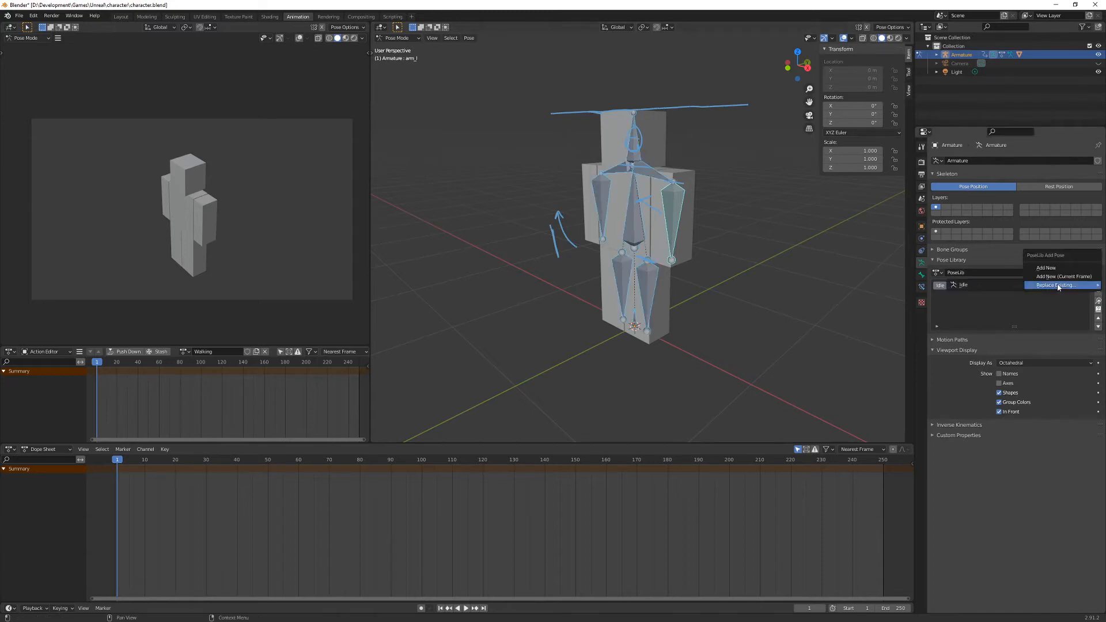
left_click(979, 285)
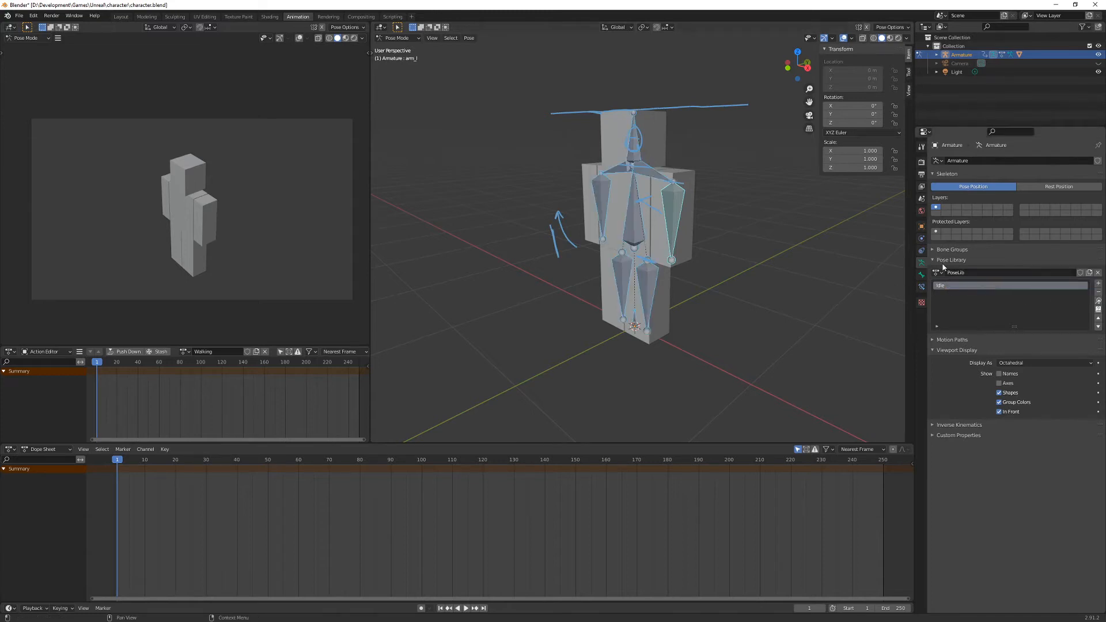
- Try rotating the left and right arm bones and both leg bones freely out of the Idle pose
key("r")
left_click(632, 202)
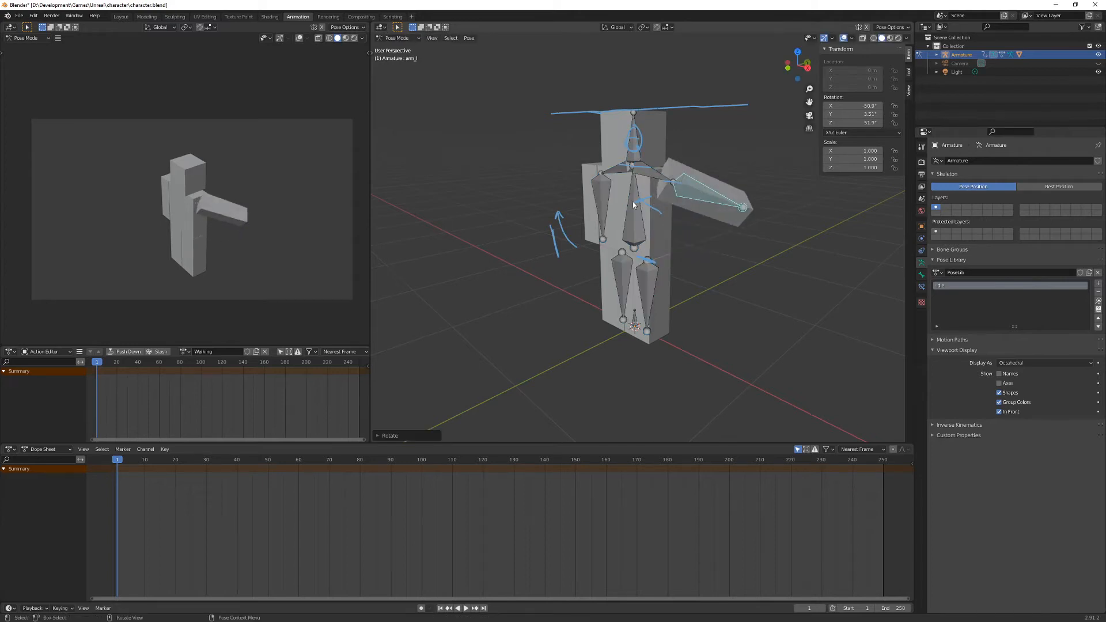
left_click(601, 206)
key("r")
left_click(564, 193)
left_click(615, 277)
key("r")
left_click(593, 273)
key("r")
left_click(625, 294)
left_click(657, 287)
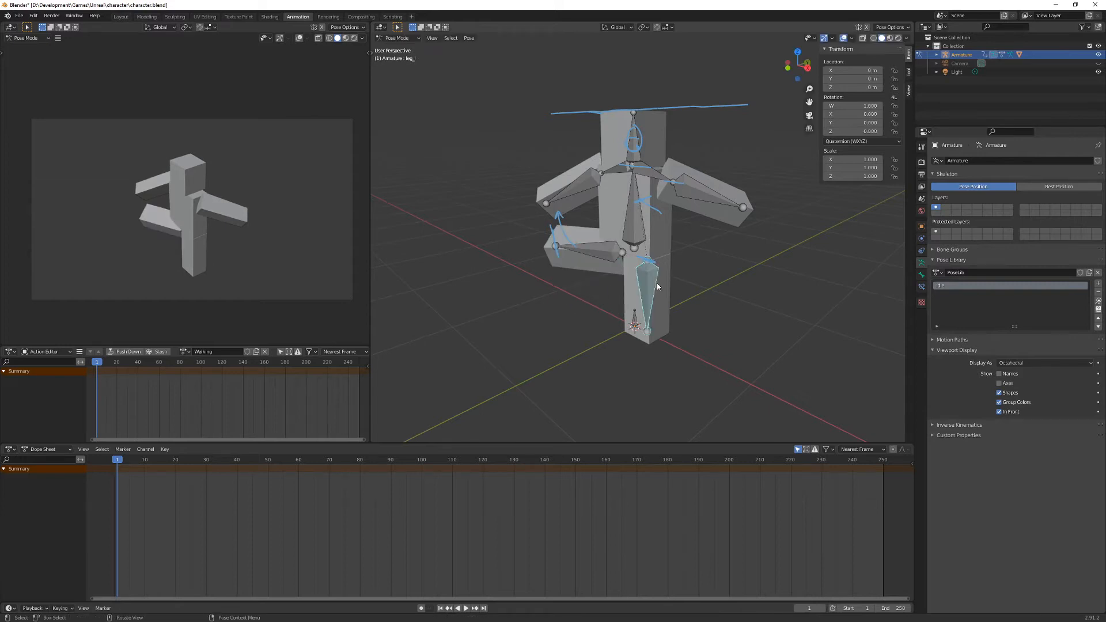
key("r")
left_click(689, 305)
- Try rotating the head and spine bones, and restore the whole character by applying the Idle pose from the pose library
left_click(633, 146)
key("r")
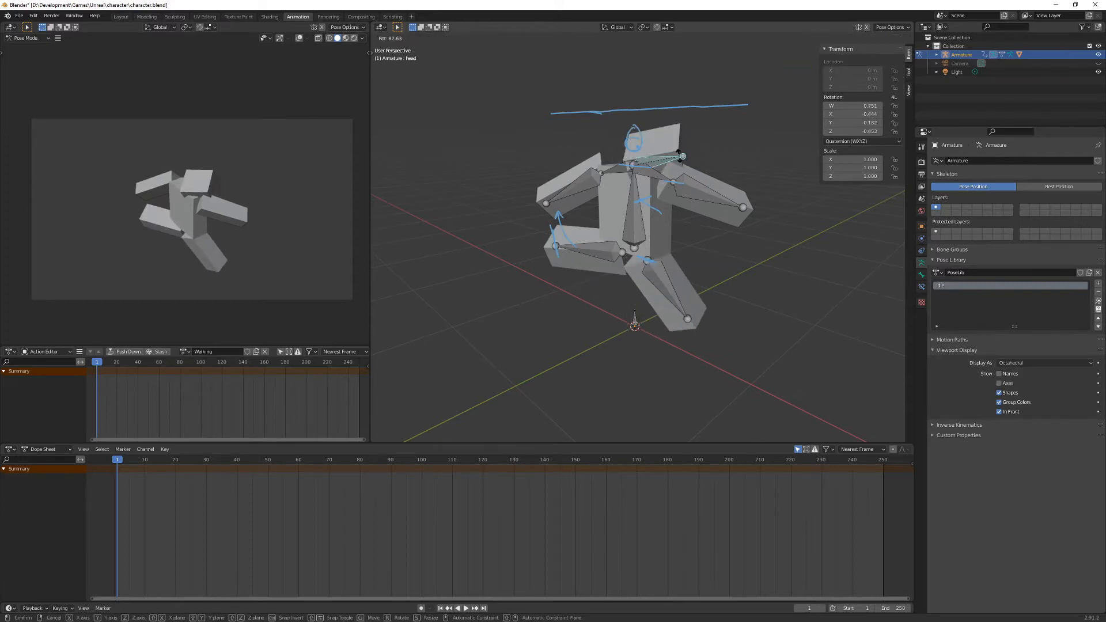
left_click(680, 154)
left_click(636, 222)
key("r")
left_click(626, 230)
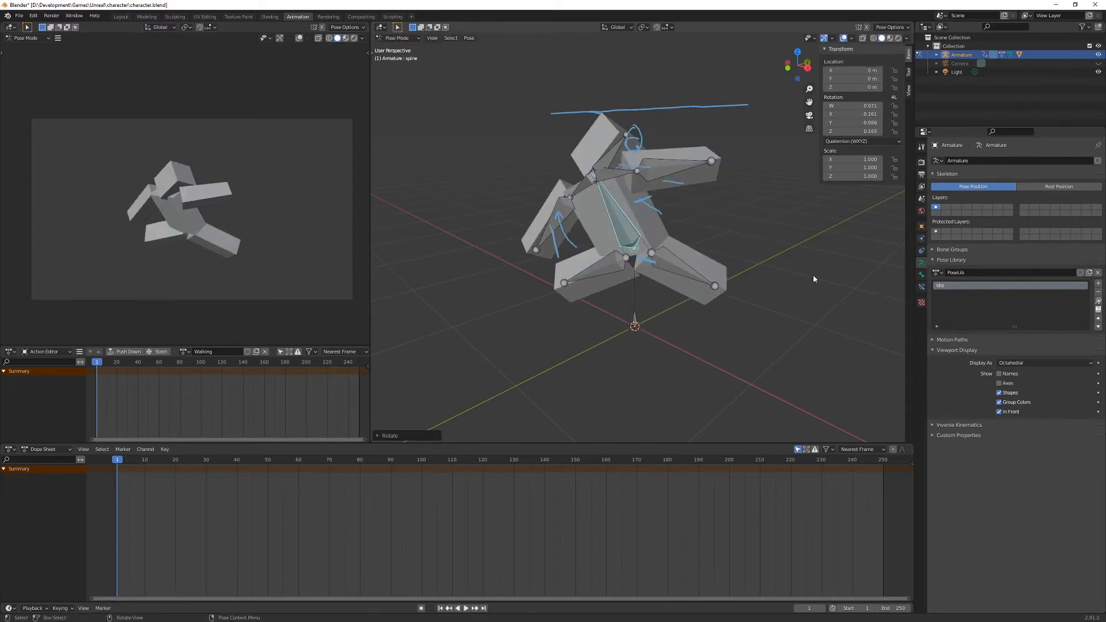
left_click(1098, 301)
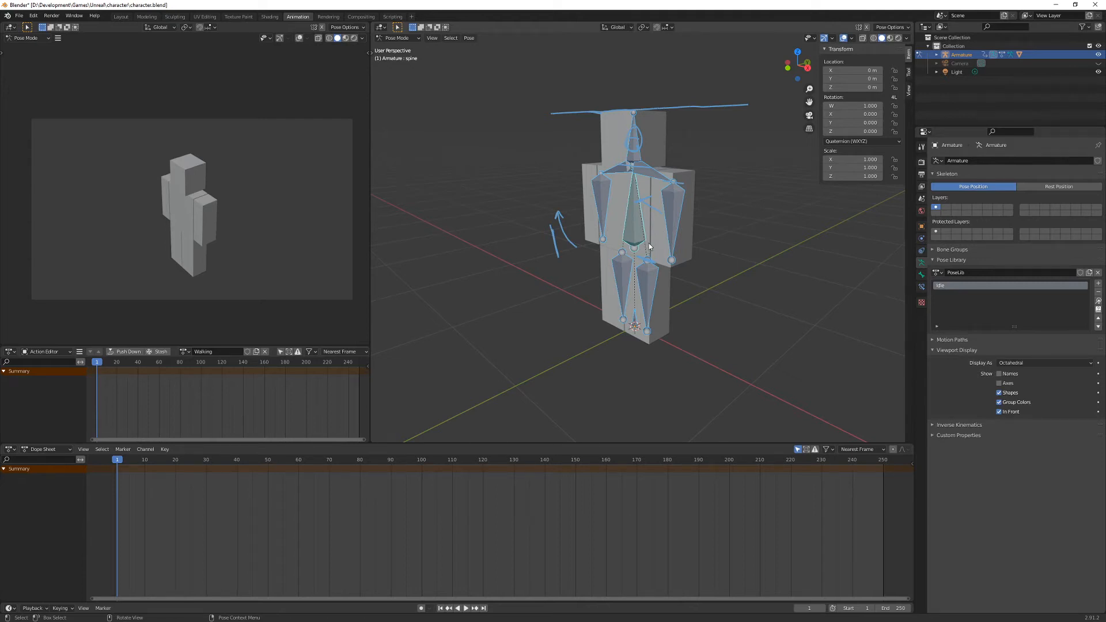
- Scrub the timeline to frame 120 and play the empty animation on from there
key("space")
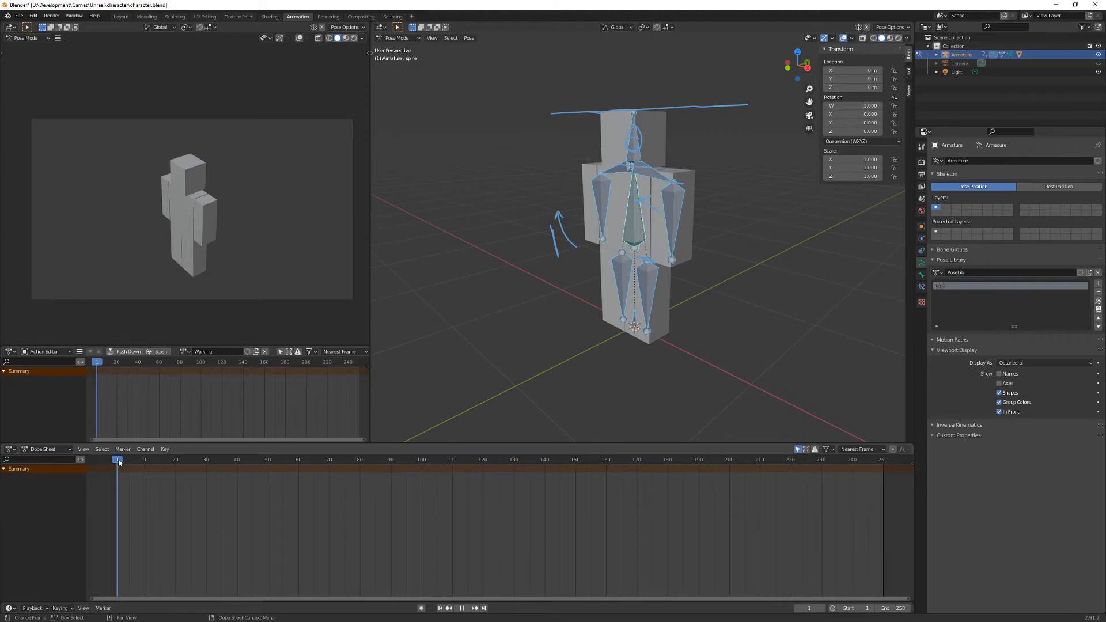
left_click_drag(128, 464, 484, 460)
key("space")
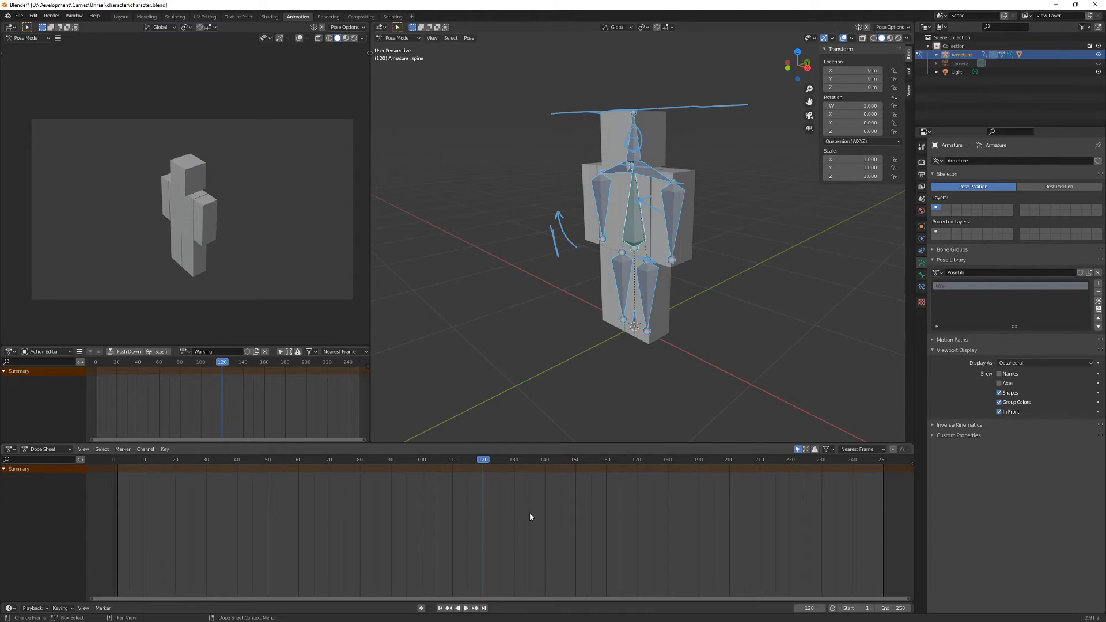
key("space")
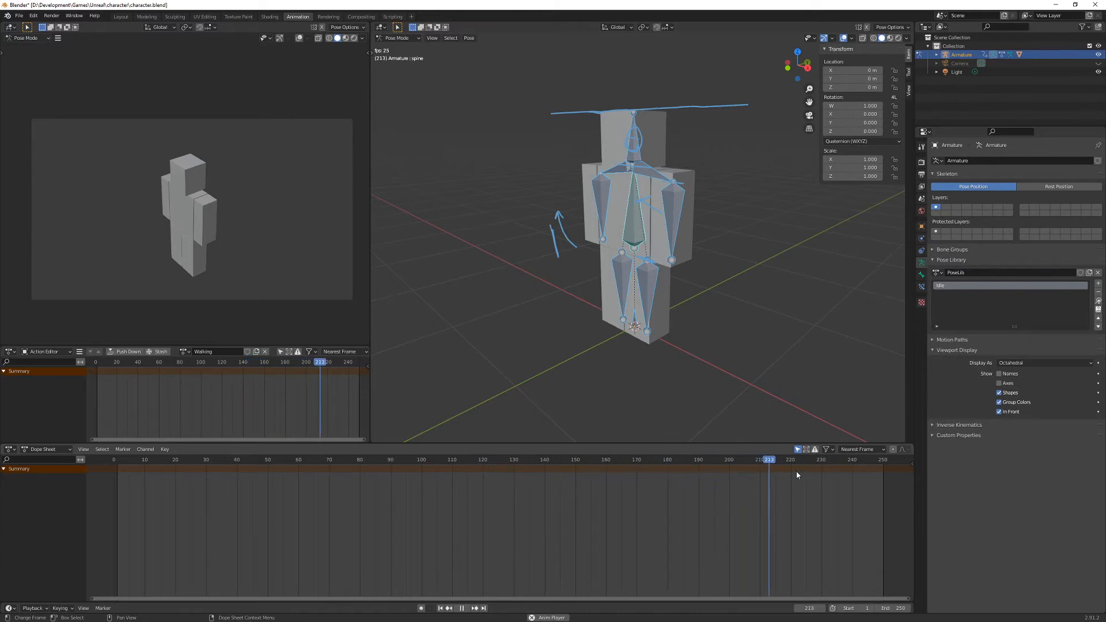
key("space")
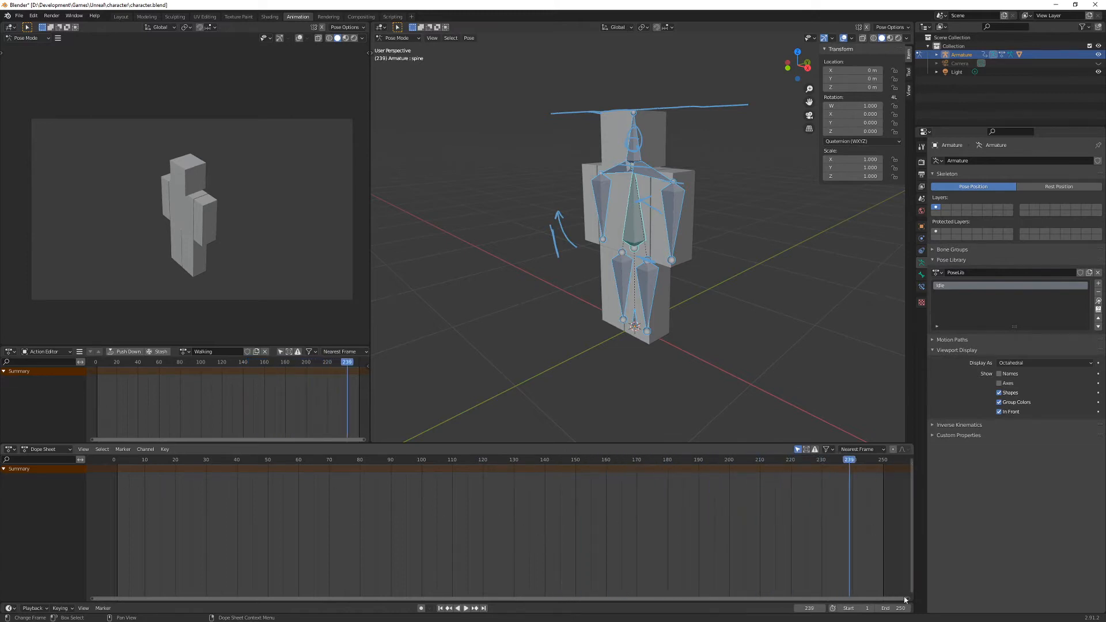
- Set the animation's end frame to 120 and fit the frame range in the Dope Sheet
left_click(893, 608)
type("253")
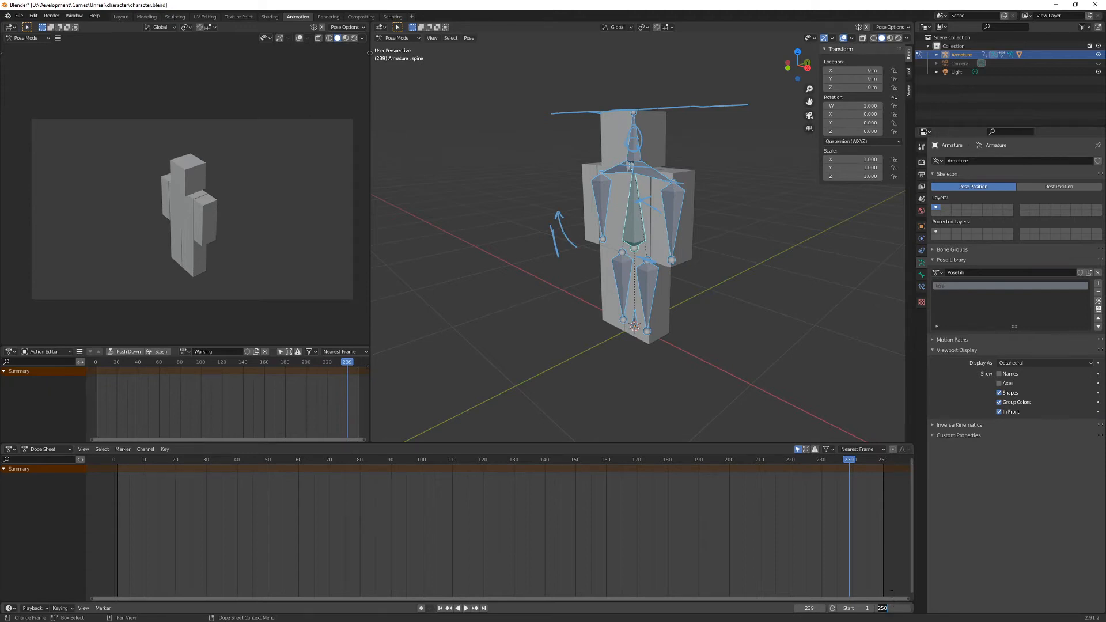
type("120")
key("Return")
scroll(378, 514, "up", 3)
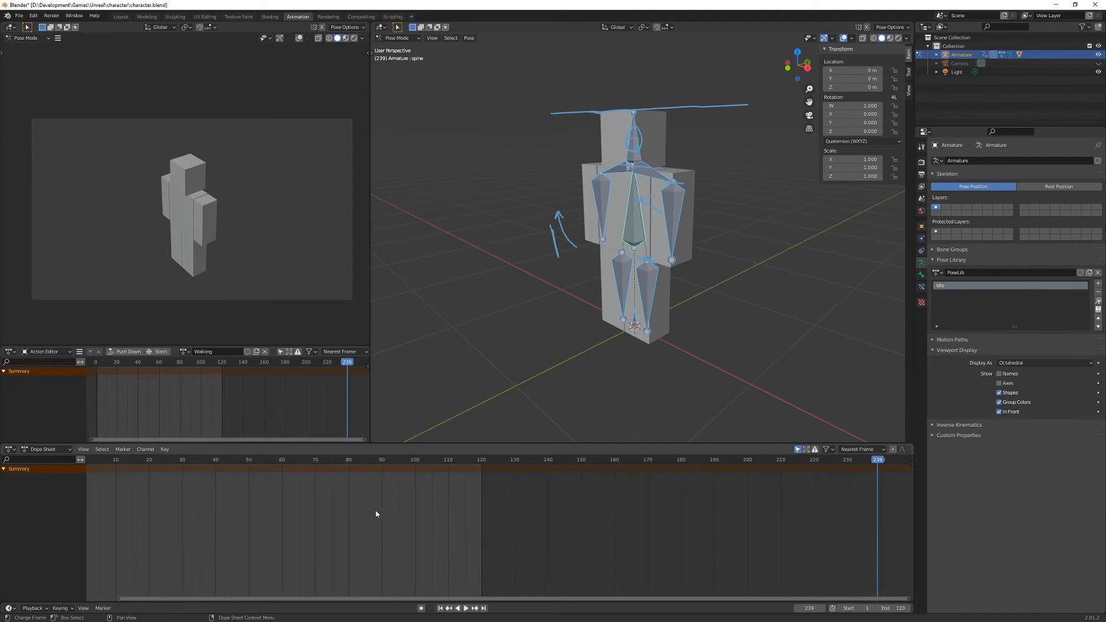
middle_click_drag(323, 517, 701, 532)
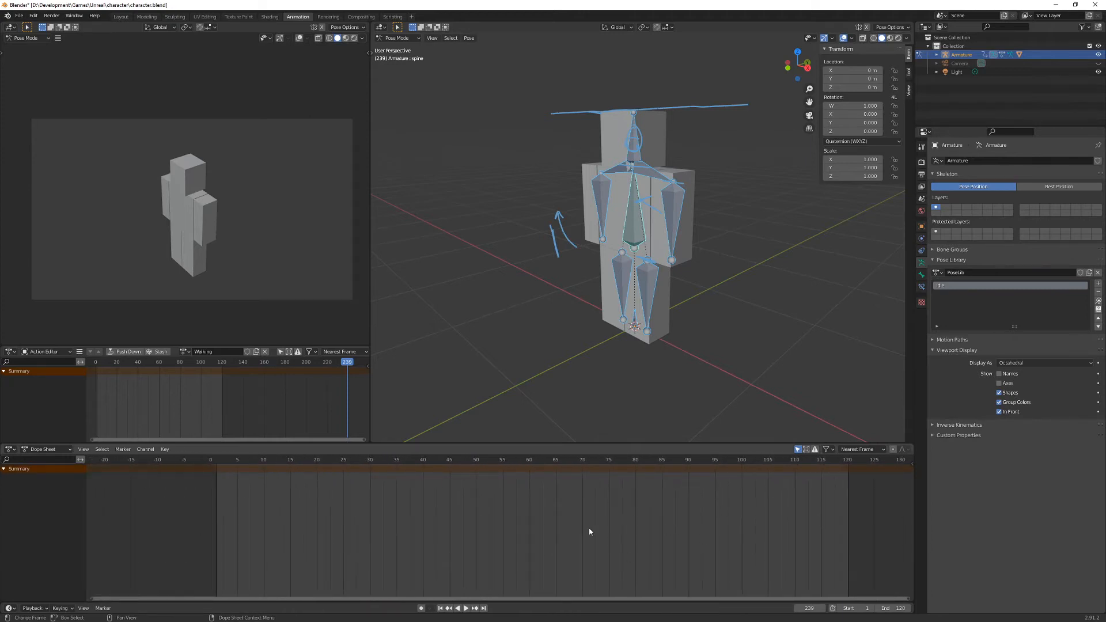
scroll(362, 523, "up", 1)
middle_click_drag(393, 514, 356, 516)
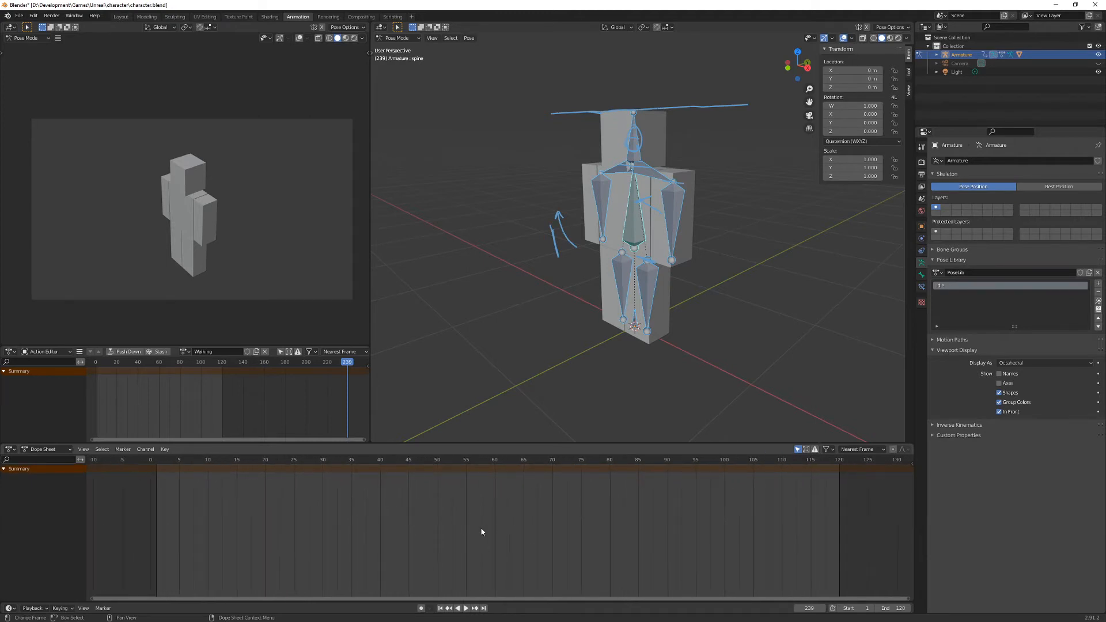
- Insert a Rotation keyframe for all selected bones at frame 1
left_click_drag(233, 458, 158, 461)
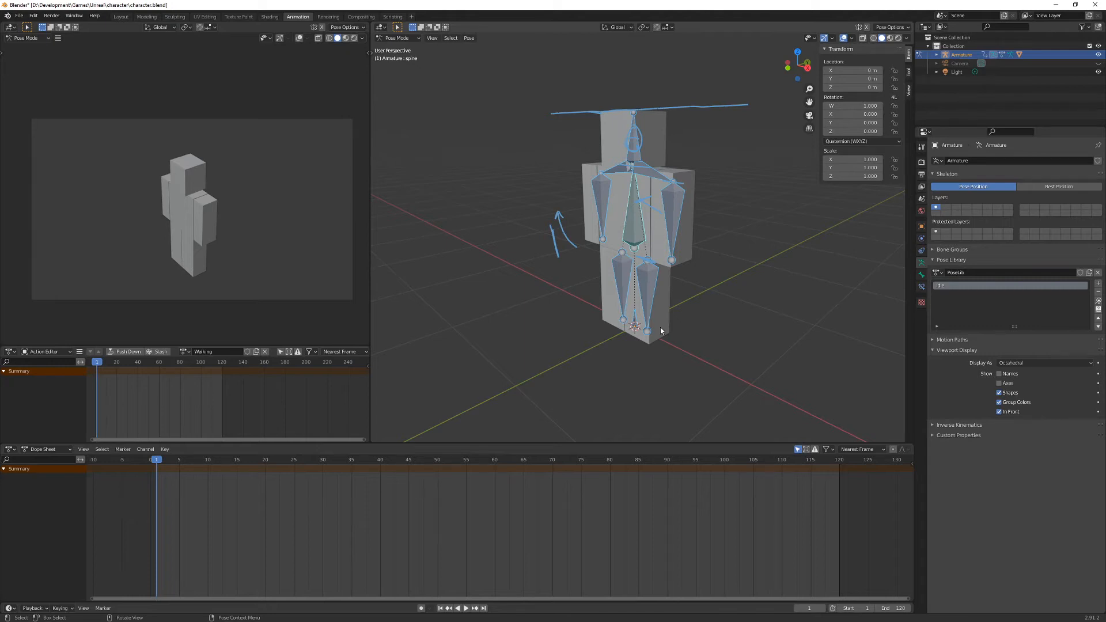
middle_click_drag(657, 231, 634, 214)
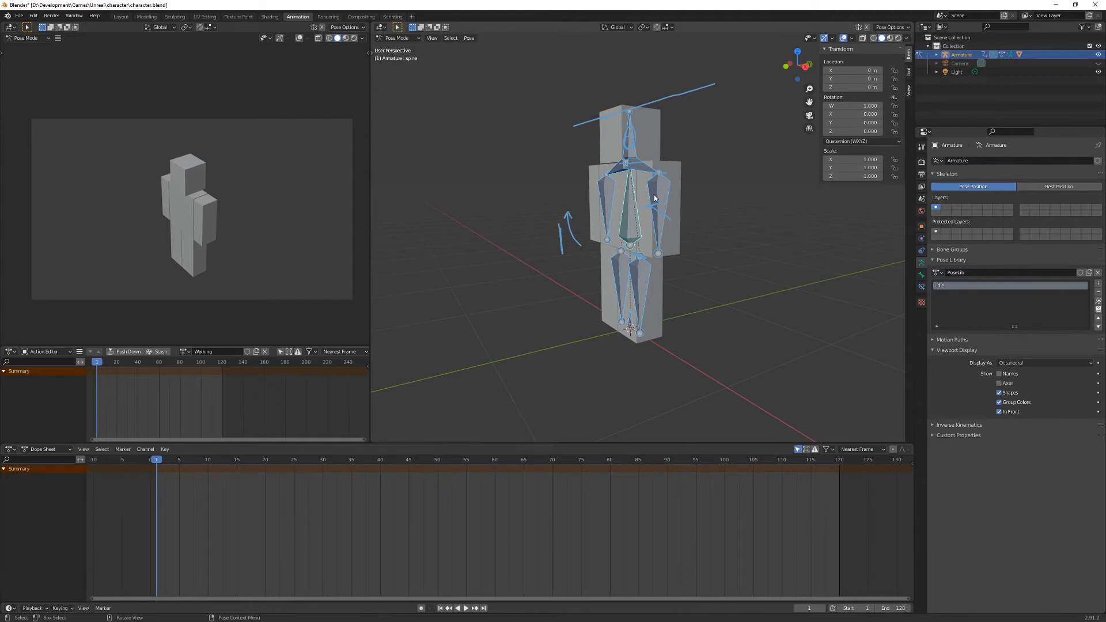
key("i")
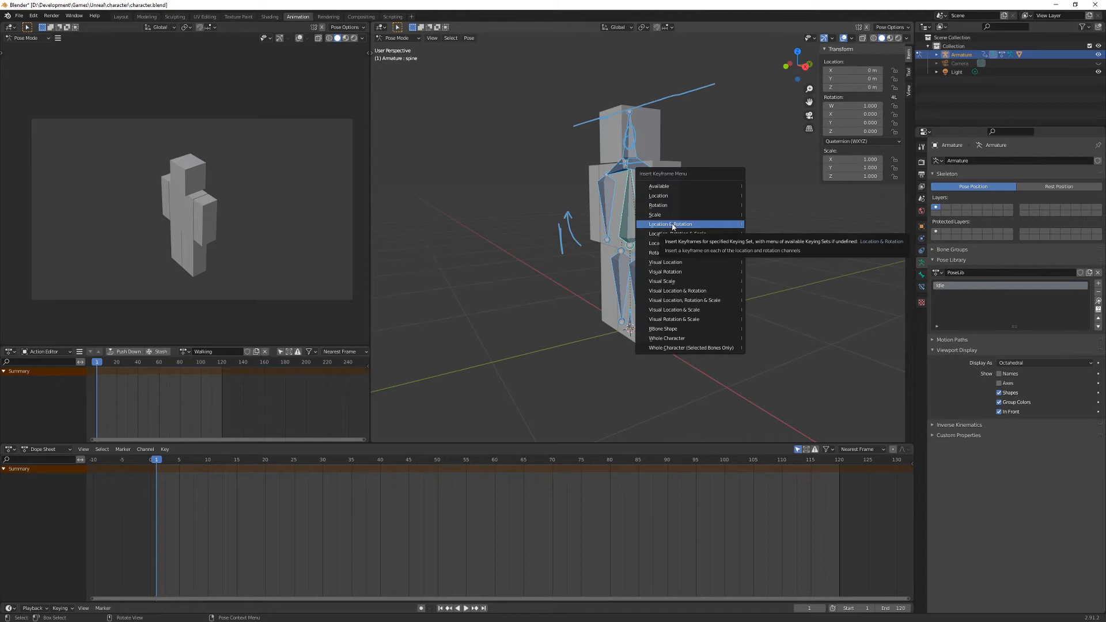
left_click(683, 206)
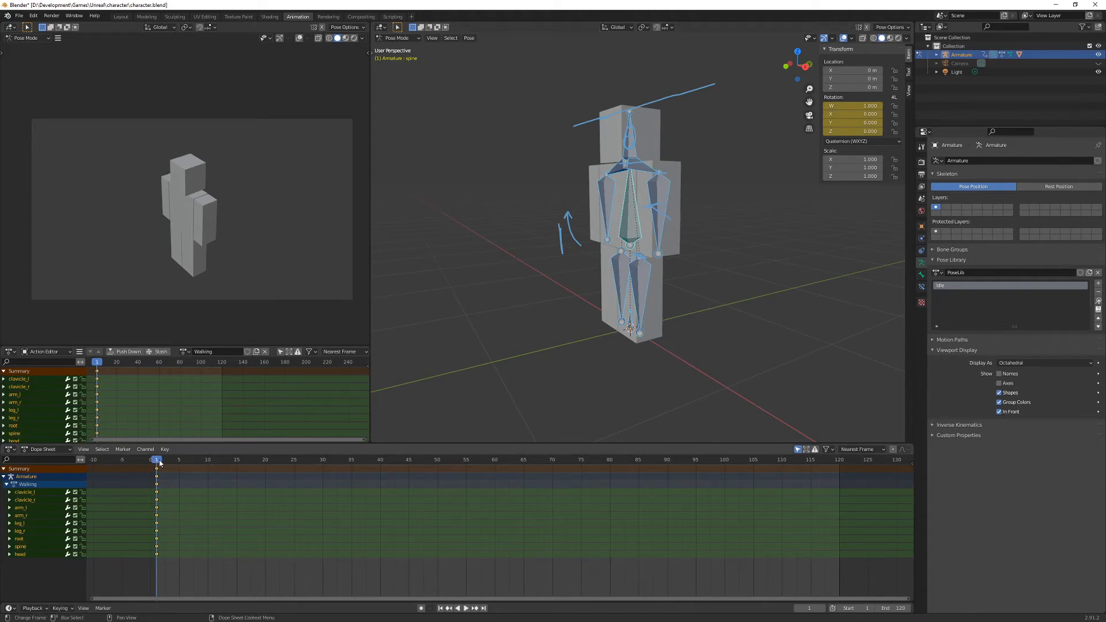
- Insert a matching Rotation keyframe for all selected bones at frame 120
key("space")
left_click_drag(158, 462, 840, 468)
key("space")
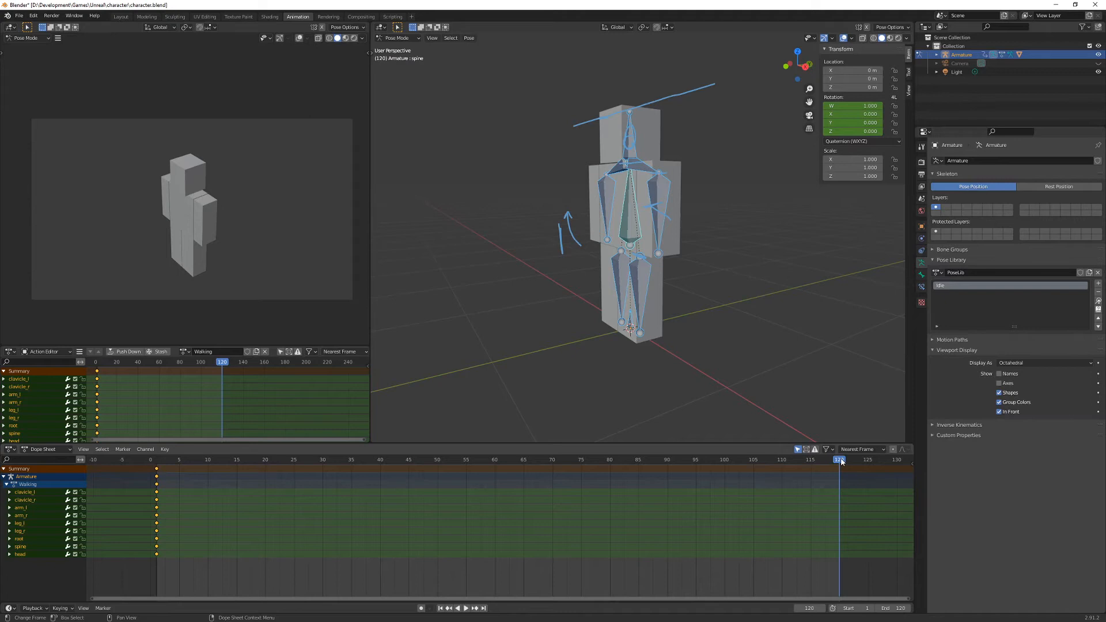
key("i")
left_click(620, 192)
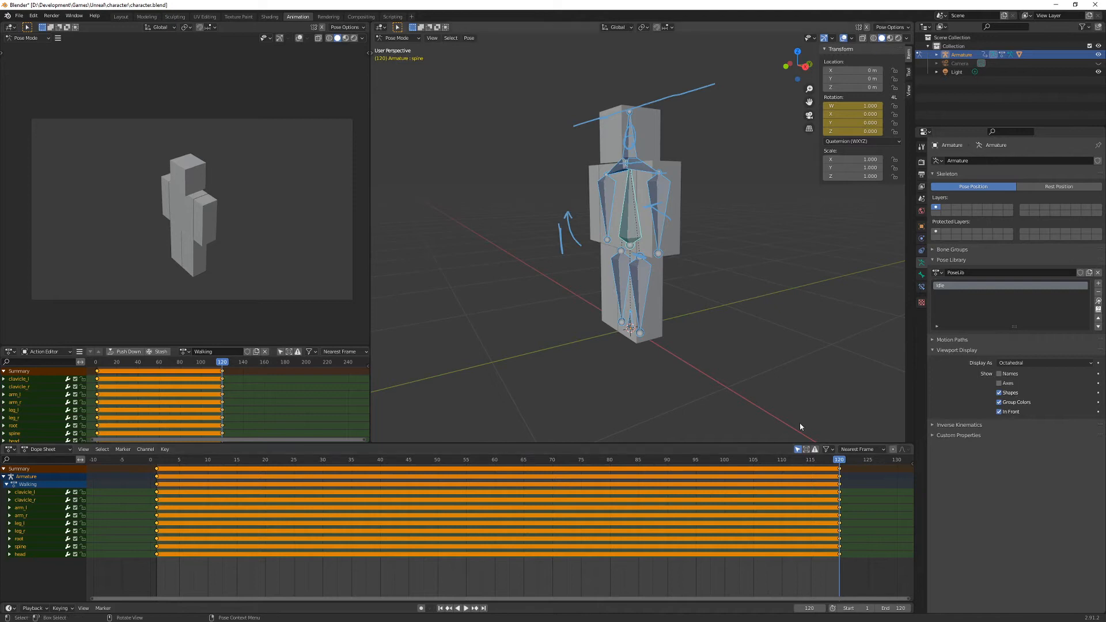
- At frame 60, swing the left arm bone forward about 56° around the global X axis and insert a Rotation keyframe
key("space")
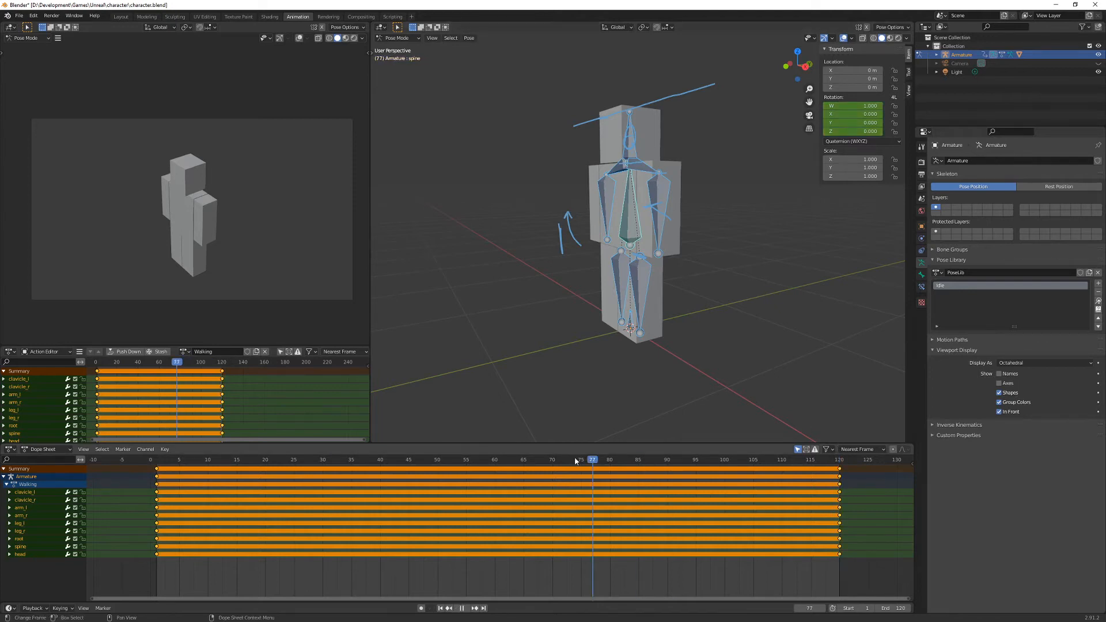
left_click_drag(286, 459, 496, 461)
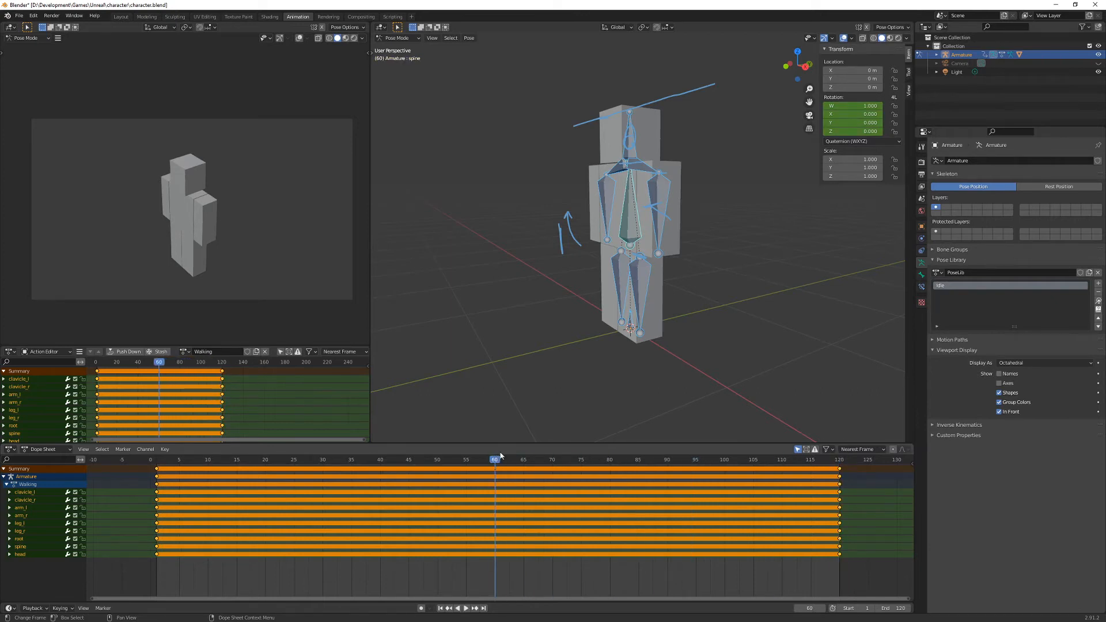
left_click(658, 211)
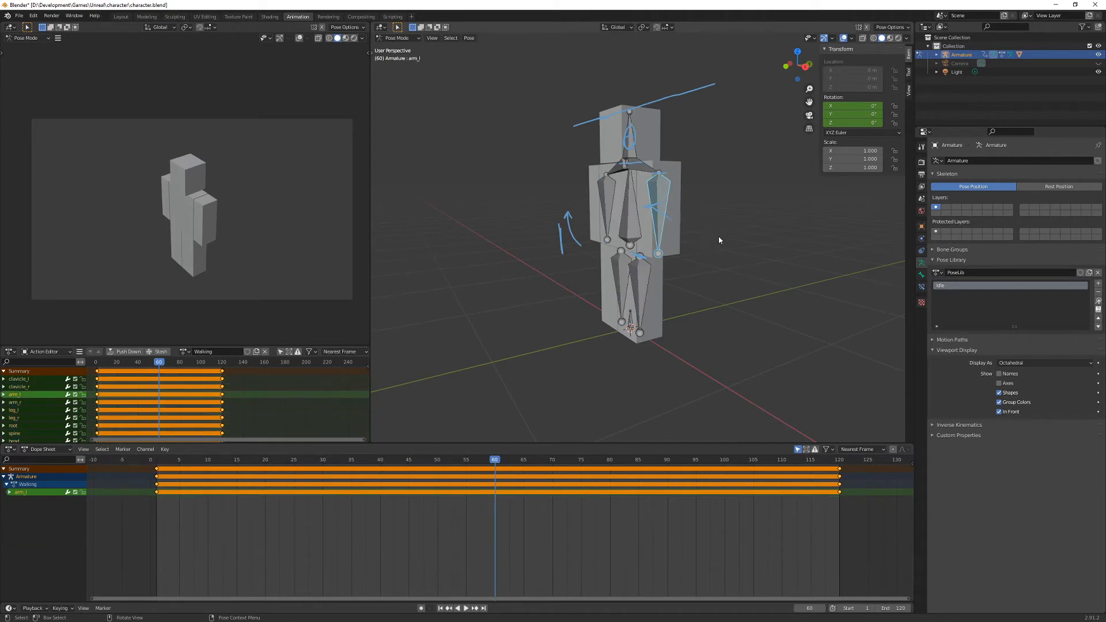
key("r")
key("x")
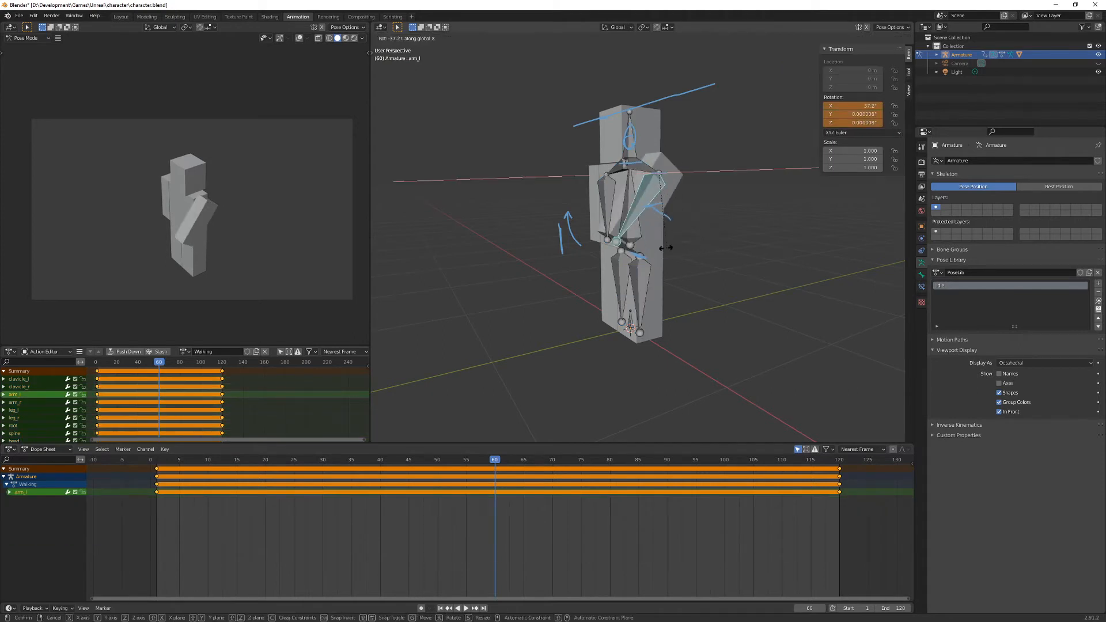
left_click(642, 252)
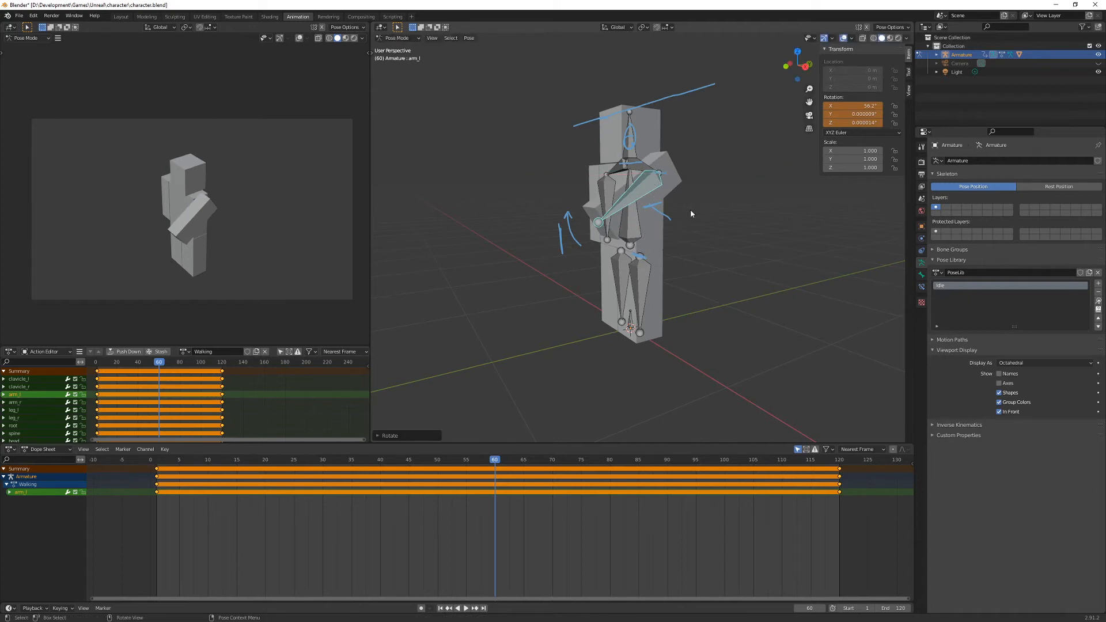
key("i")
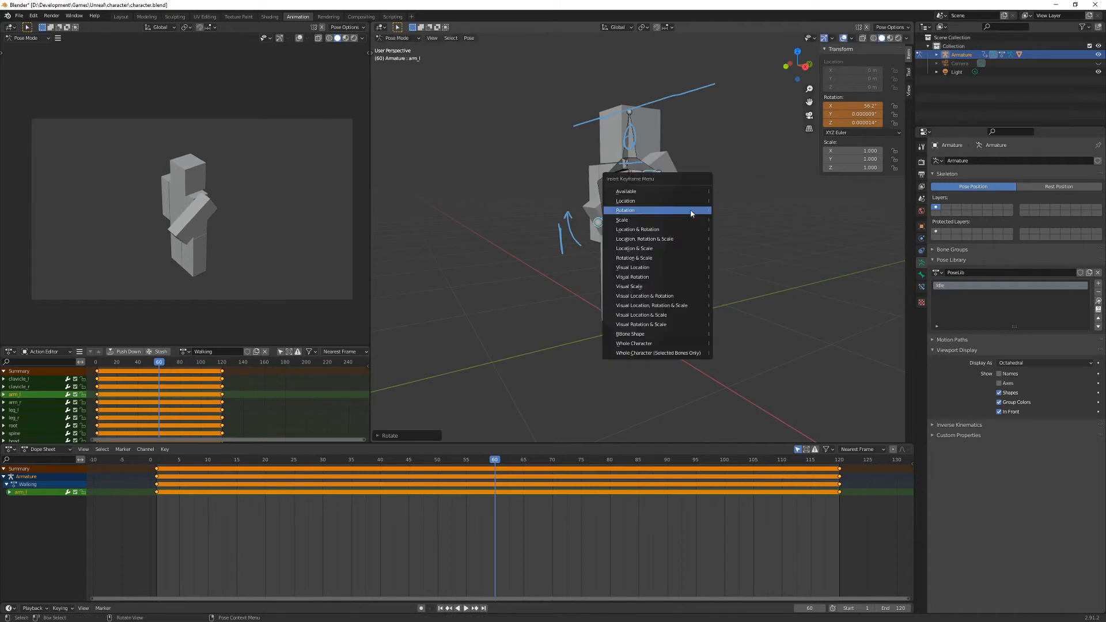
left_click(632, 211)
- Swing the right arm bone backward about 51° around the global X axis at frame 60 and insert a Rotation keyframe
mouse_move(632, 214)
middle_mouse_down()
mouse_move(793, 226)
mouse_move(650, 212)
middle_mouse_up()
left_click(650, 212)
key("r")
key("x")
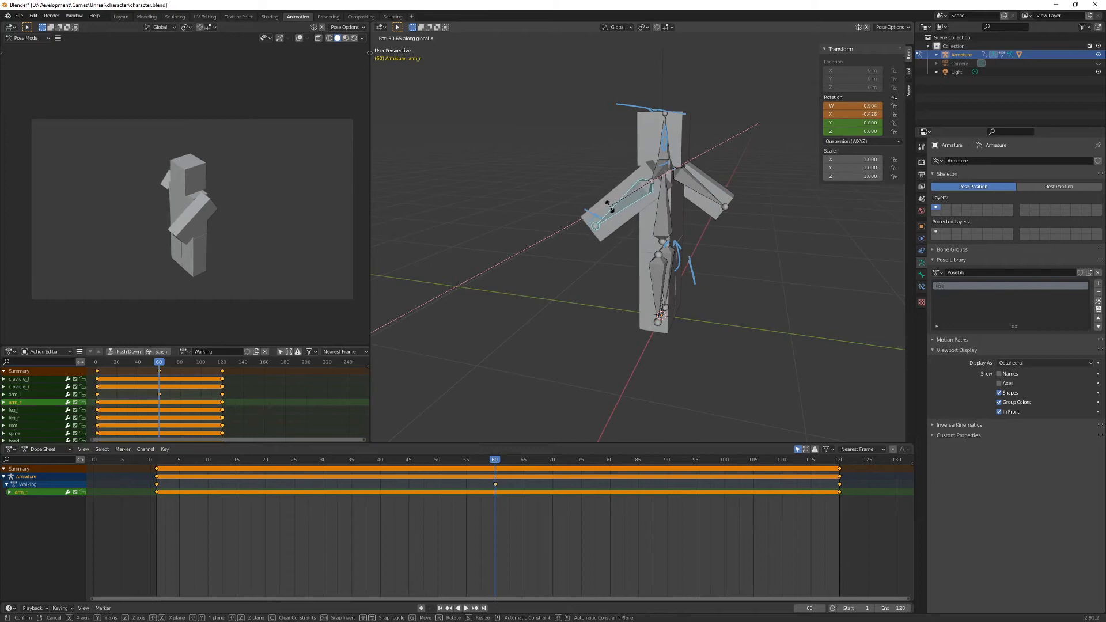
left_click(609, 206)
key("i")
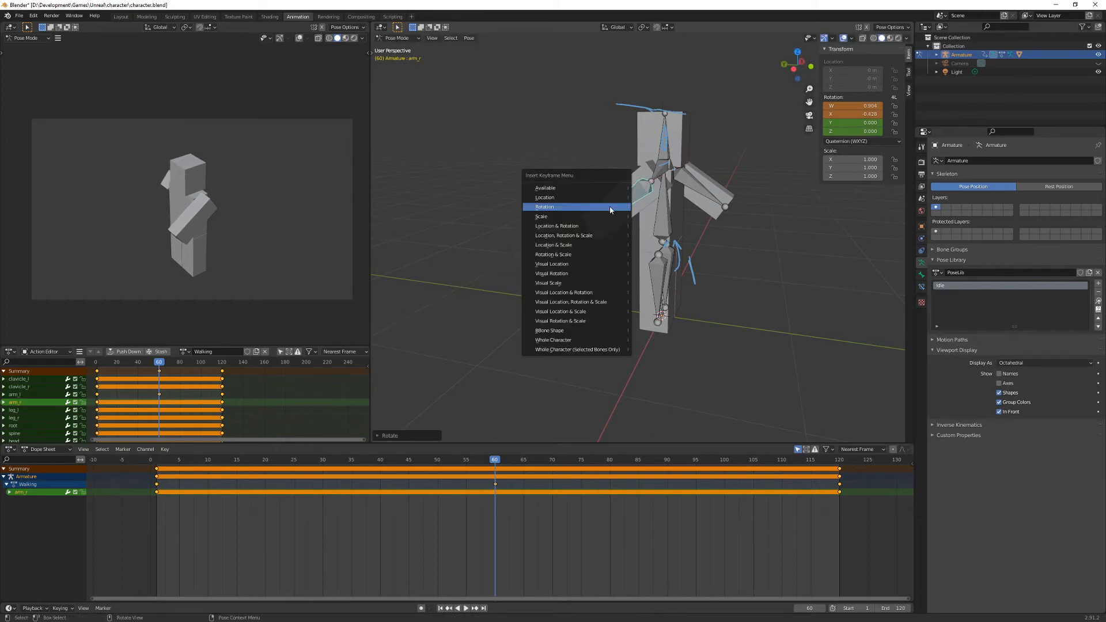
left_click(611, 208)
- Swing the right leg bone forward about 45° around the global X axis at frame 60 and insert a Rotation keyframe
middle_click_drag(741, 248, 637, 271)
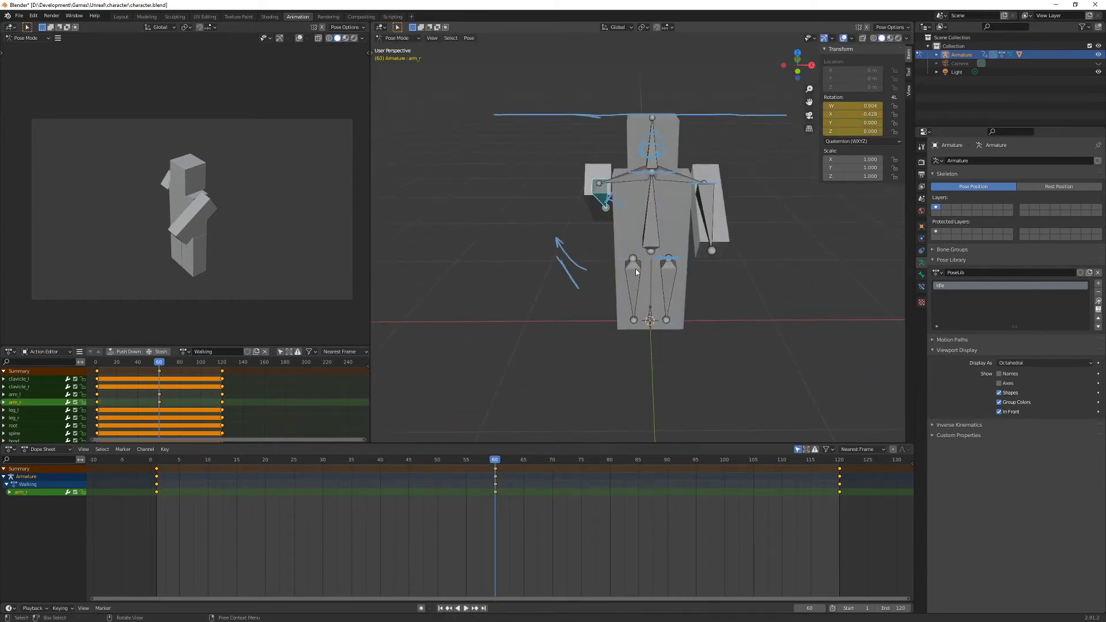
left_click(632, 281)
middle_click_drag(722, 285, 775, 278)
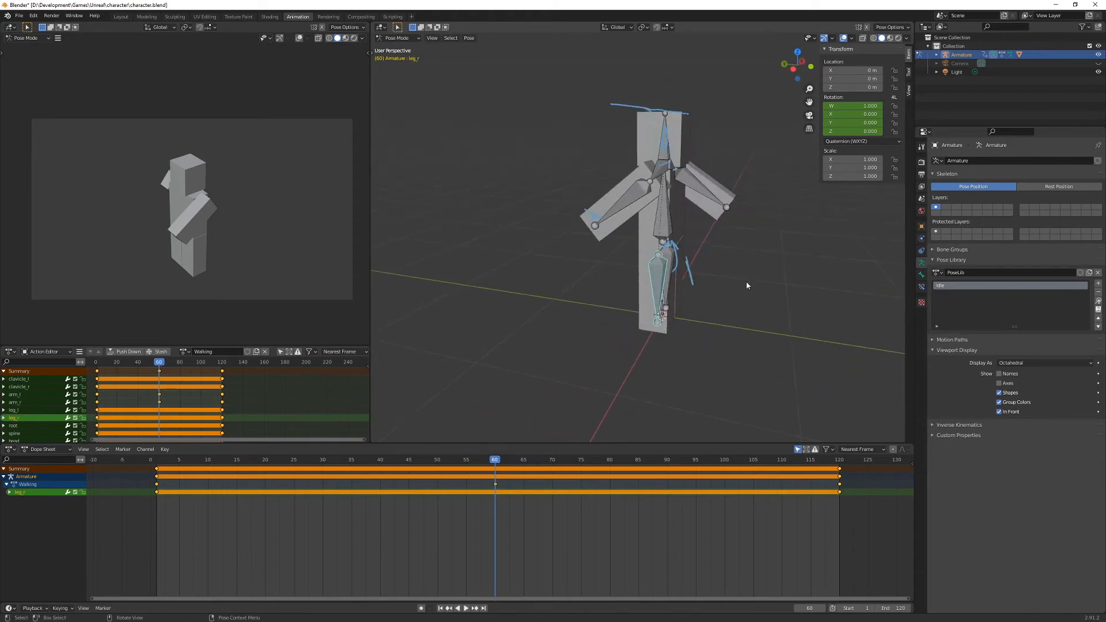
key("r")
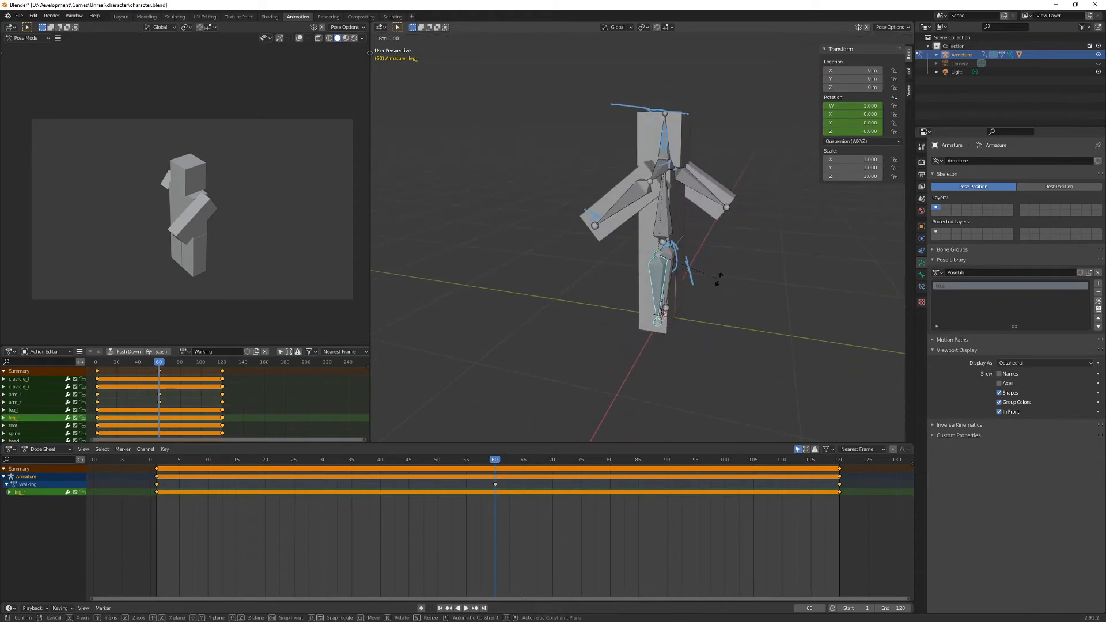
key("x")
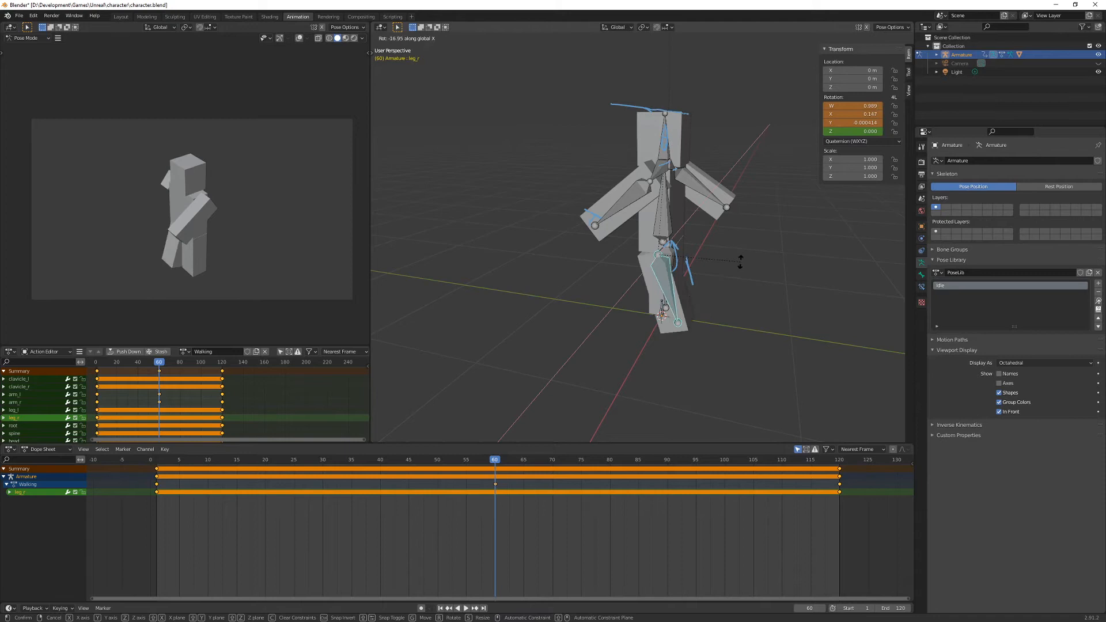
left_click(746, 219)
key("i")
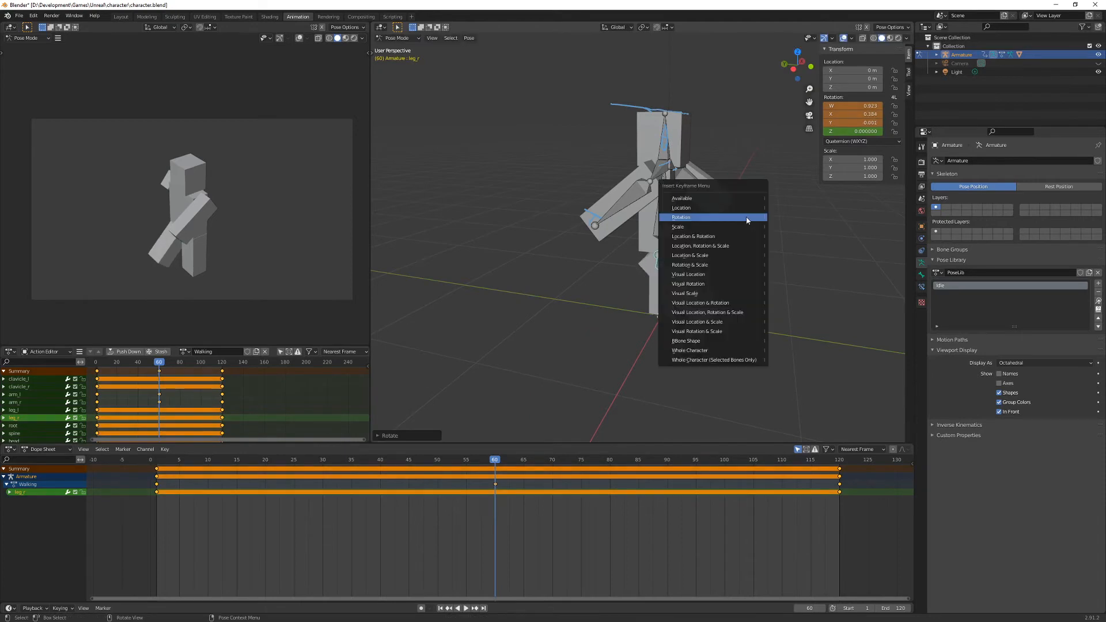
left_click(747, 217)
- Swing the left leg bone backward about 40° around the global X axis at frame 60 and insert a Rotation keyframe
middle_click_drag(747, 221, 617, 242)
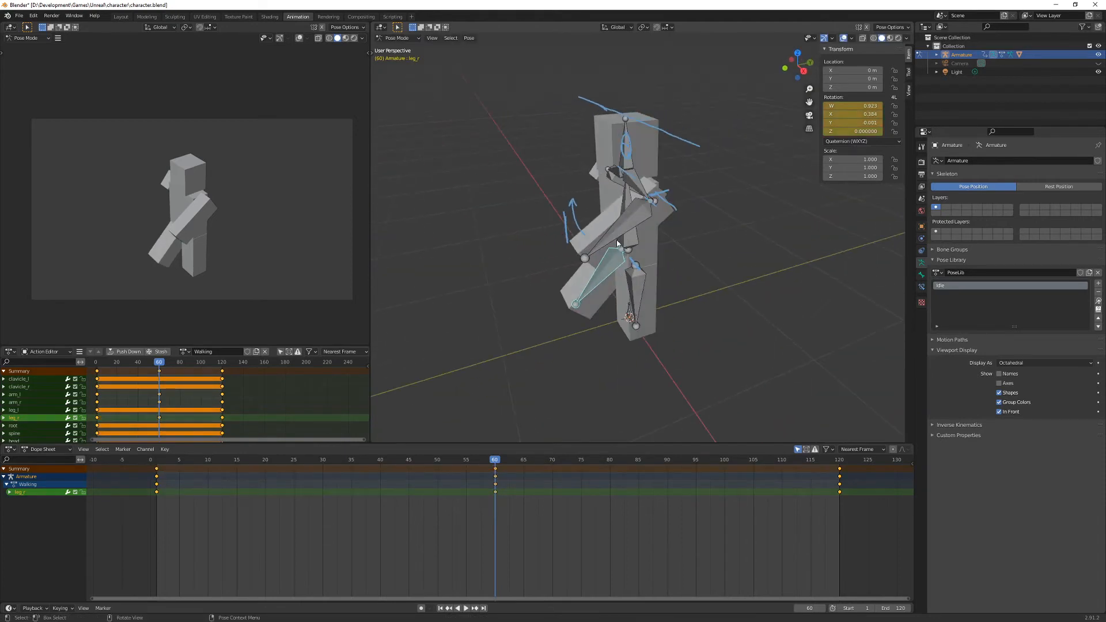
left_click(637, 291)
key("r")
key("x")
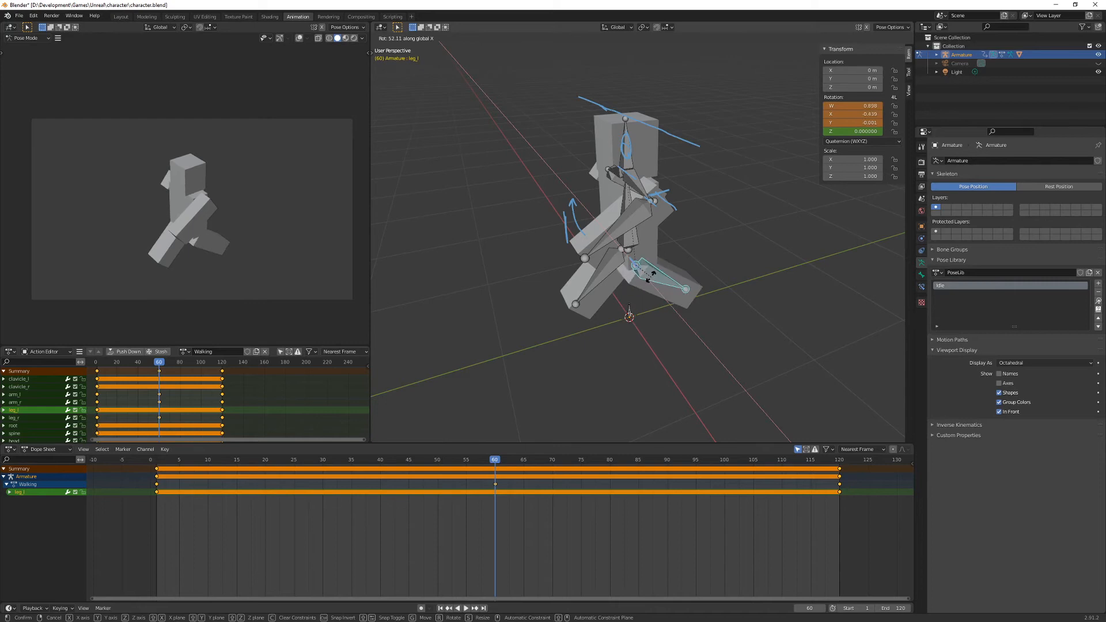
left_click(651, 280)
key("KP_3")
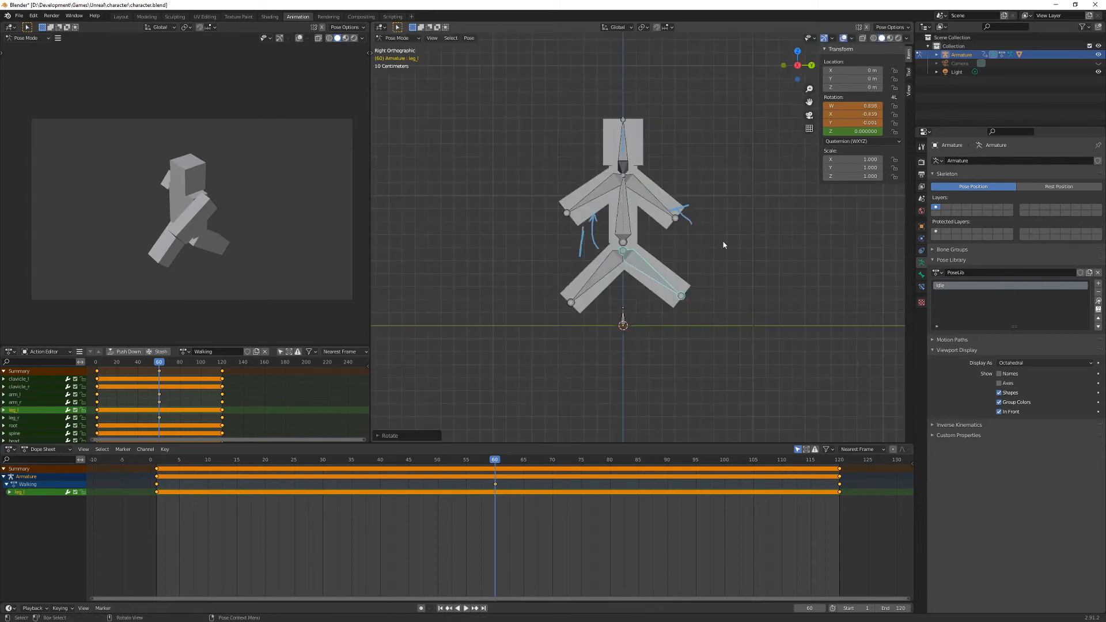
key("r")
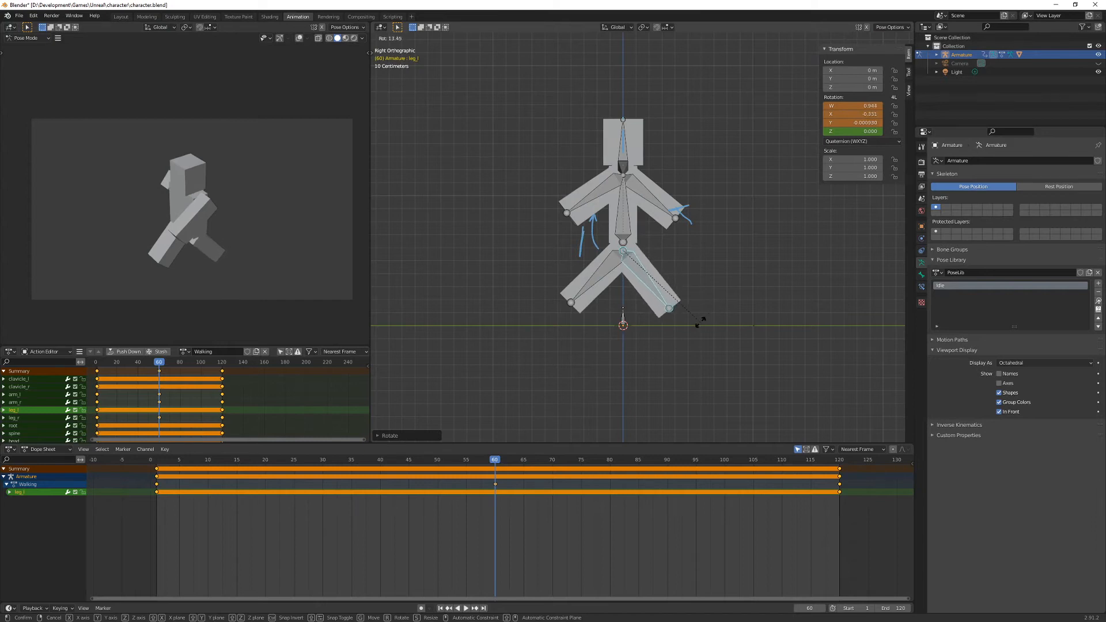
left_click(704, 325)
key("i")
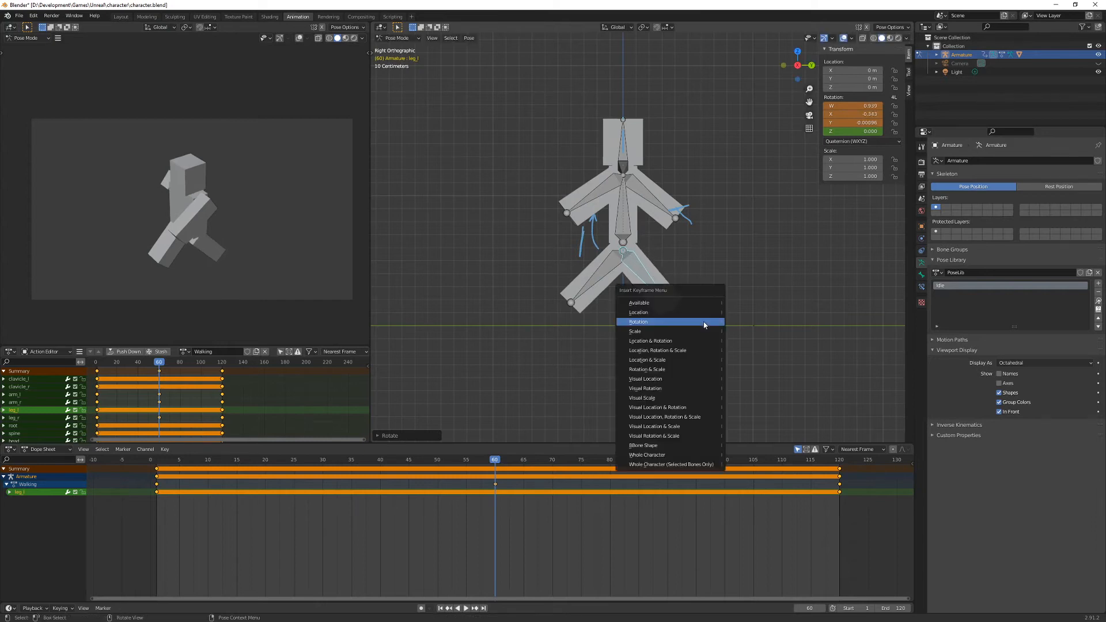
left_click(704, 322)
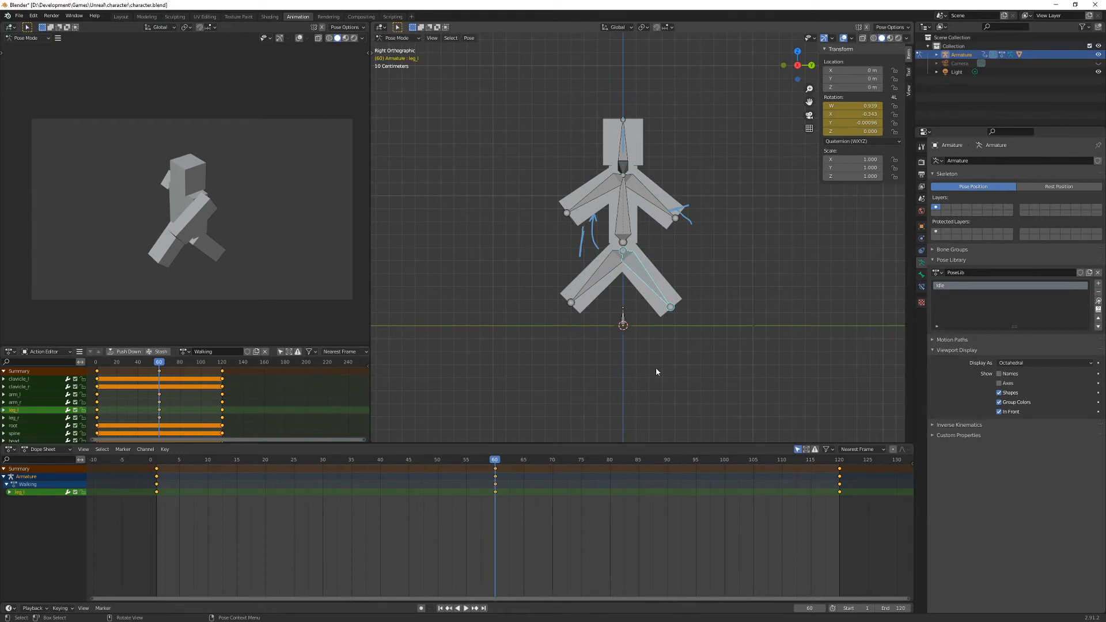
- Move the left leg bone's stride keyframe from frame 60 to frame 30
middle_click_drag(627, 366, 703, 376)
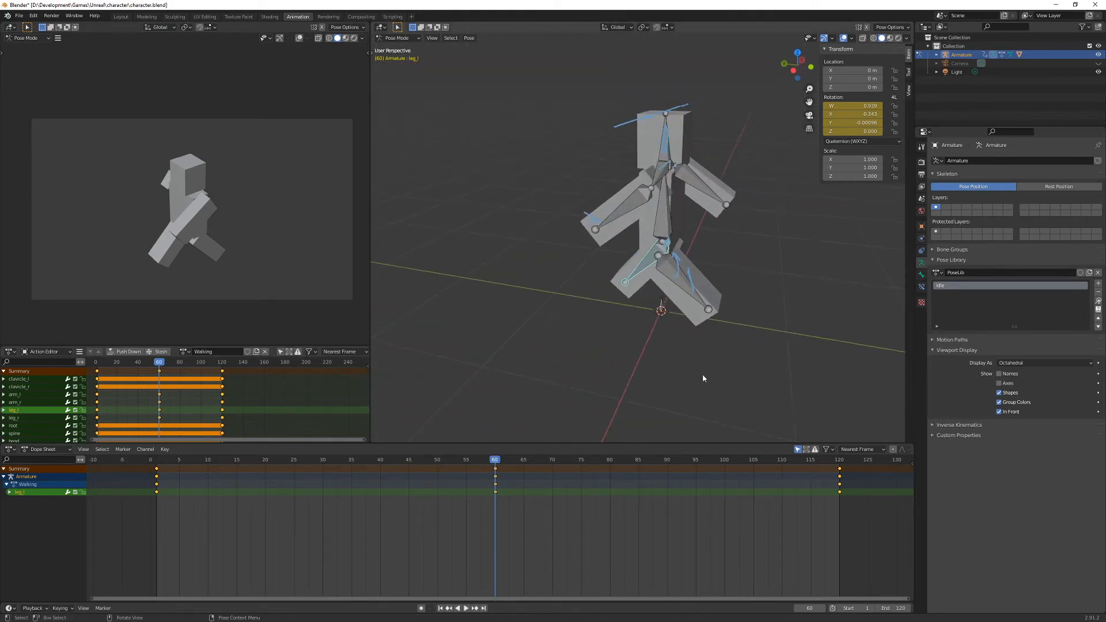
mouse_move(499, 461)
left_mouse_down()
mouse_move(179, 464)
mouse_move(806, 458)
mouse_move(506, 461)
left_mouse_up()
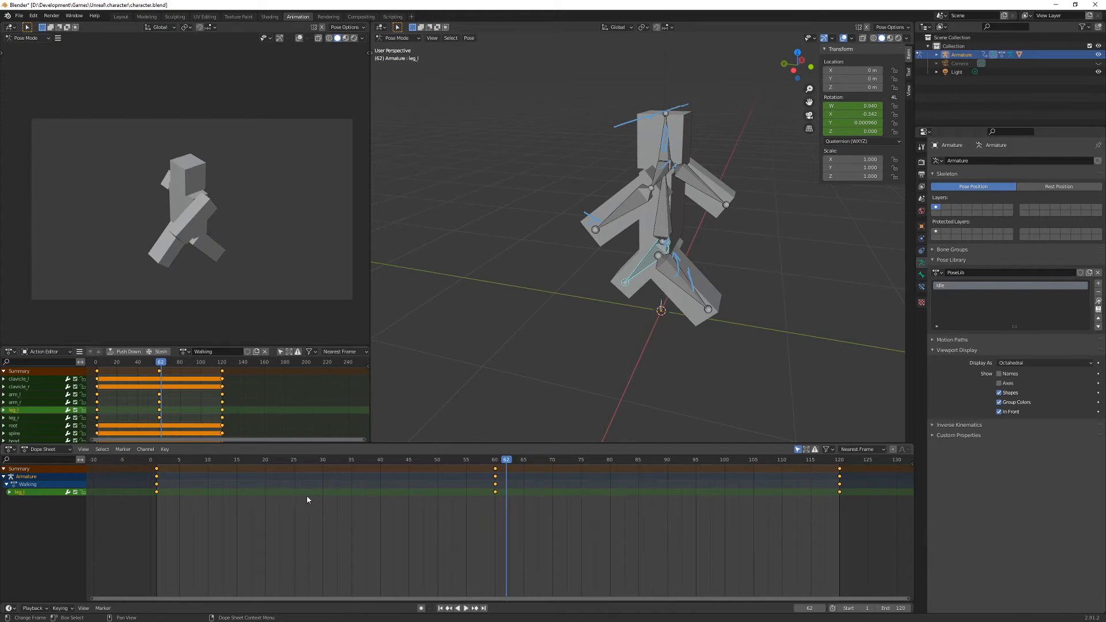
key("alt+a")
left_click_drag(525, 516, 478, 465)
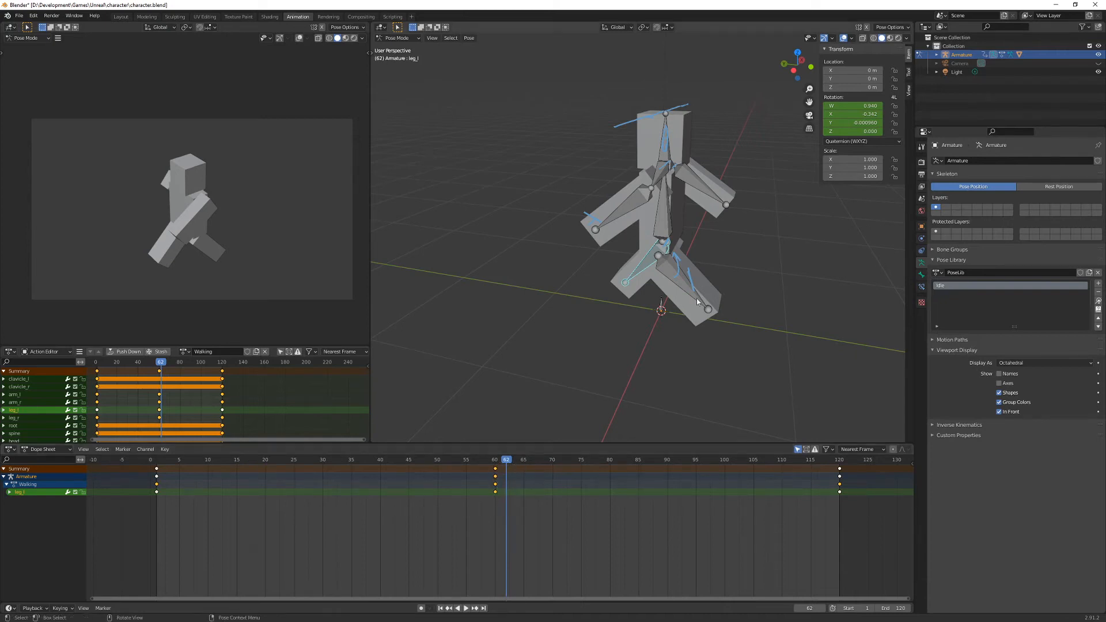
middle_click_drag(648, 319, 517, 302)
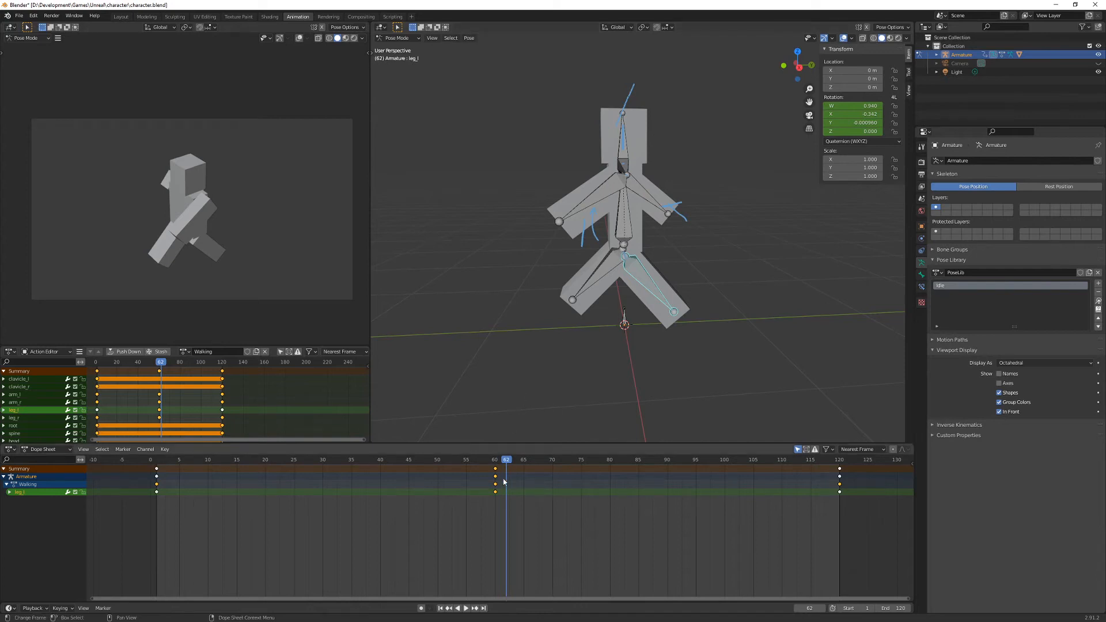
left_click_drag(501, 483, 348, 476)
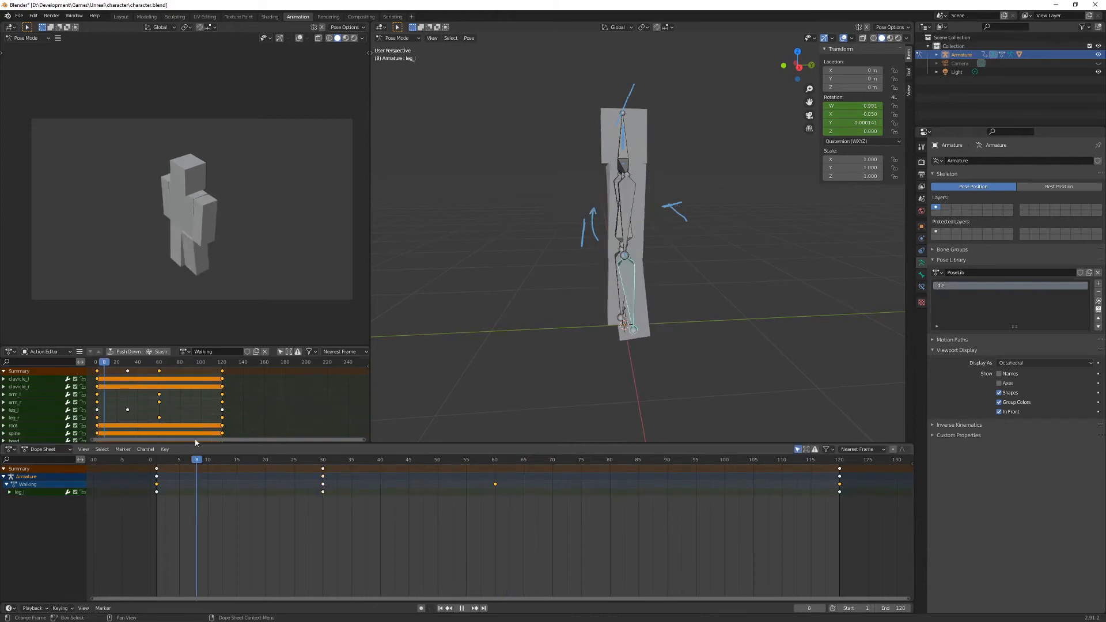
- With all bones selected, move the remaining arm and right leg stride keyframes from frame 60 to frame 30
left_click_drag(196, 455, 342, 455)
middle_click_drag(530, 403, 582, 392)
left_click_drag(344, 463, 493, 461)
left_click(493, 483)
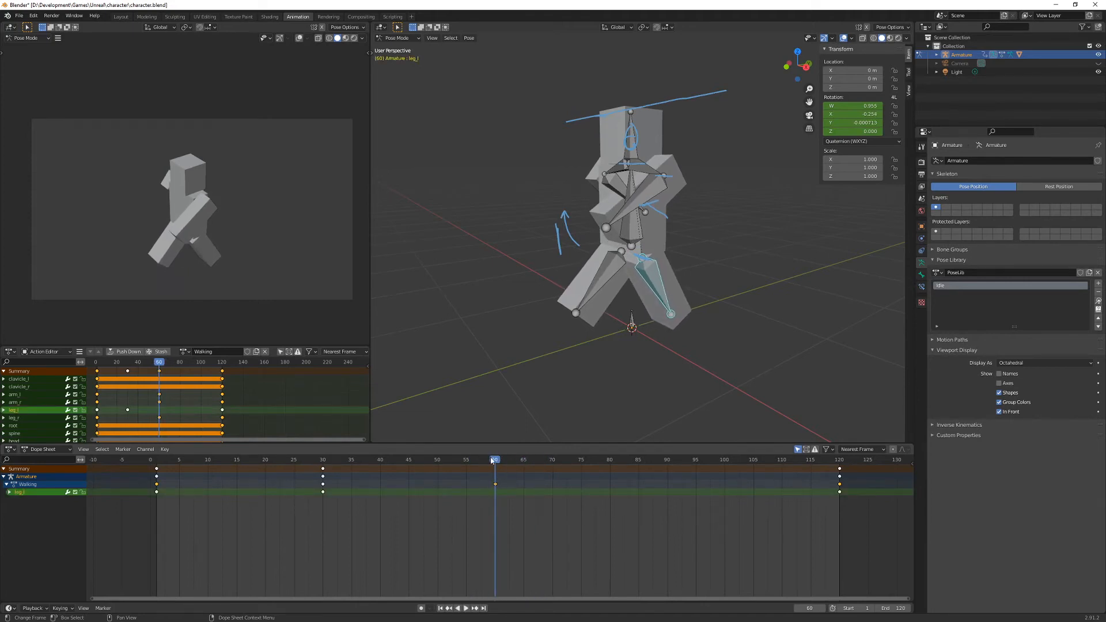
left_click_drag(494, 460, 325, 460)
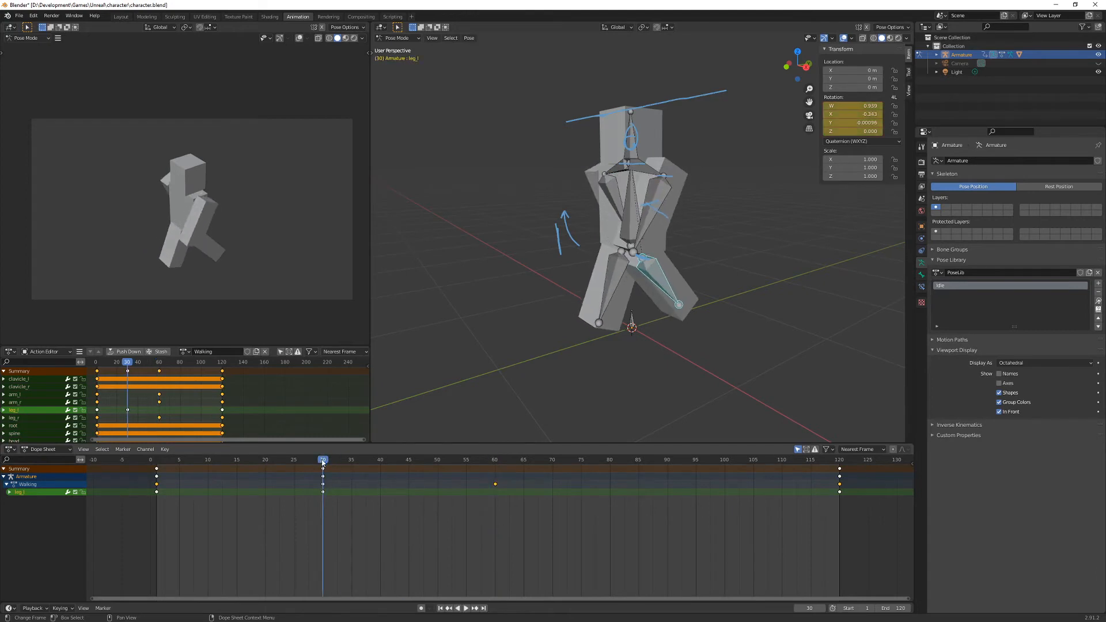
middle_click_drag(663, 320, 698, 323)
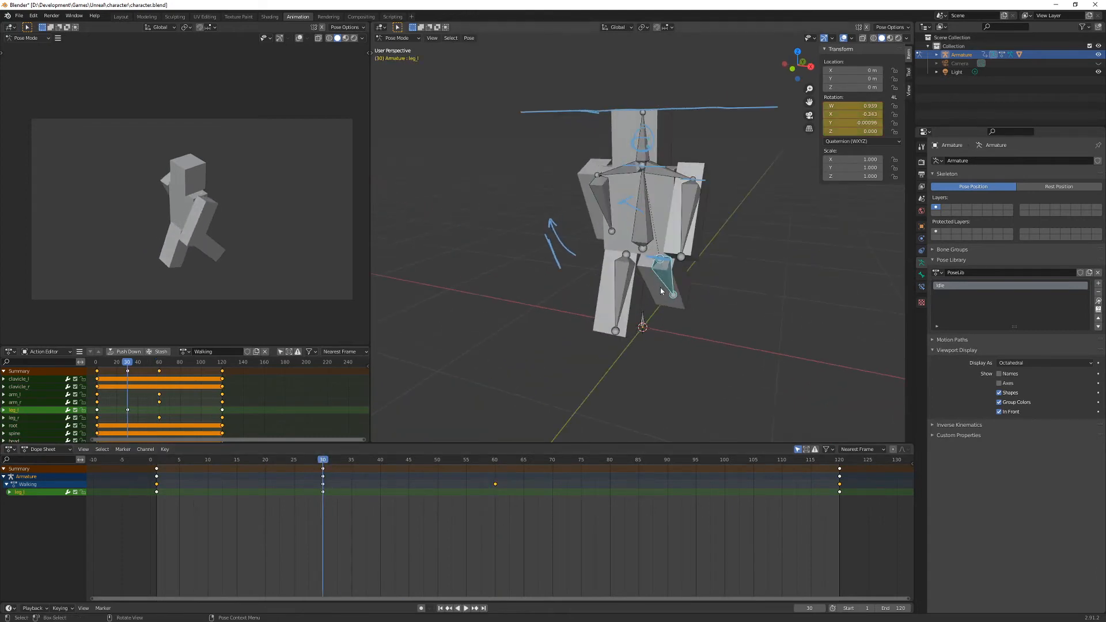
key("a")
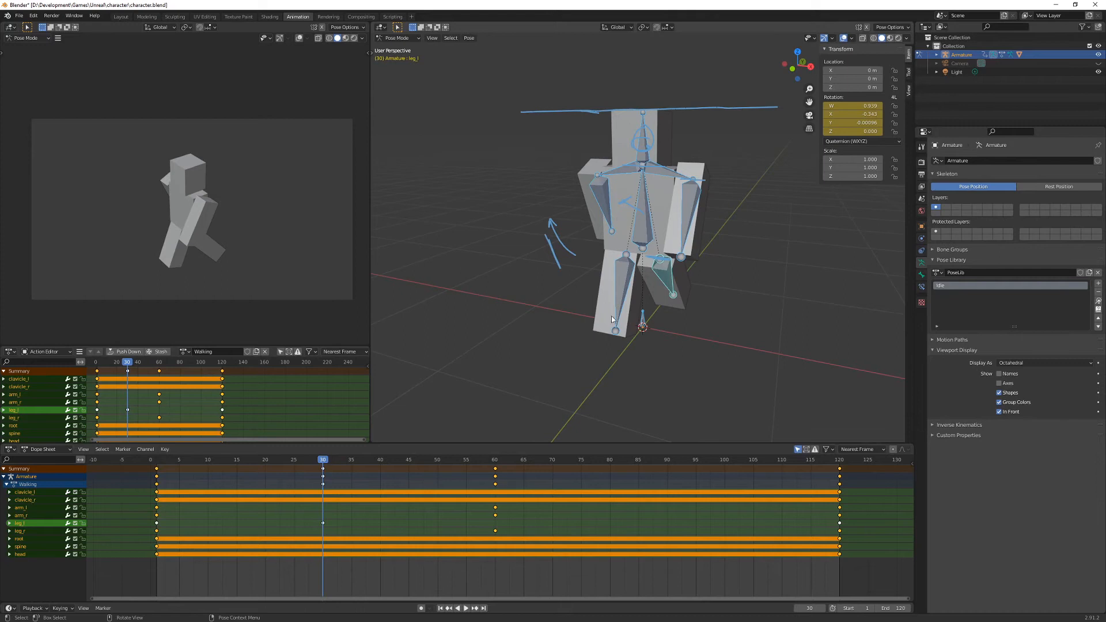
left_click(530, 506)
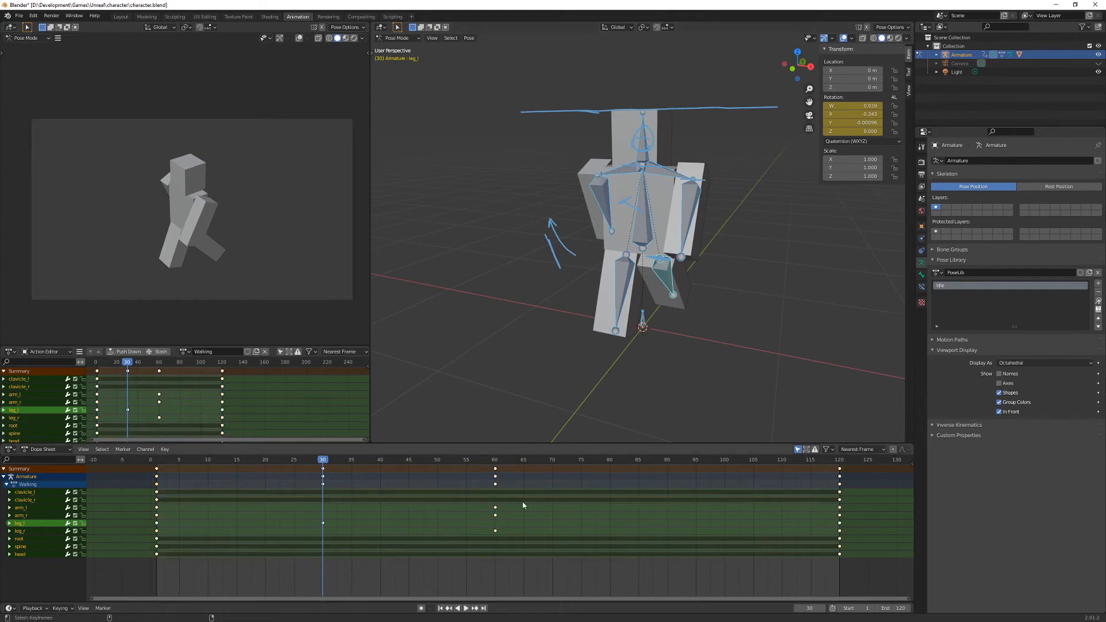
left_click(496, 507, "alt")
key("g")
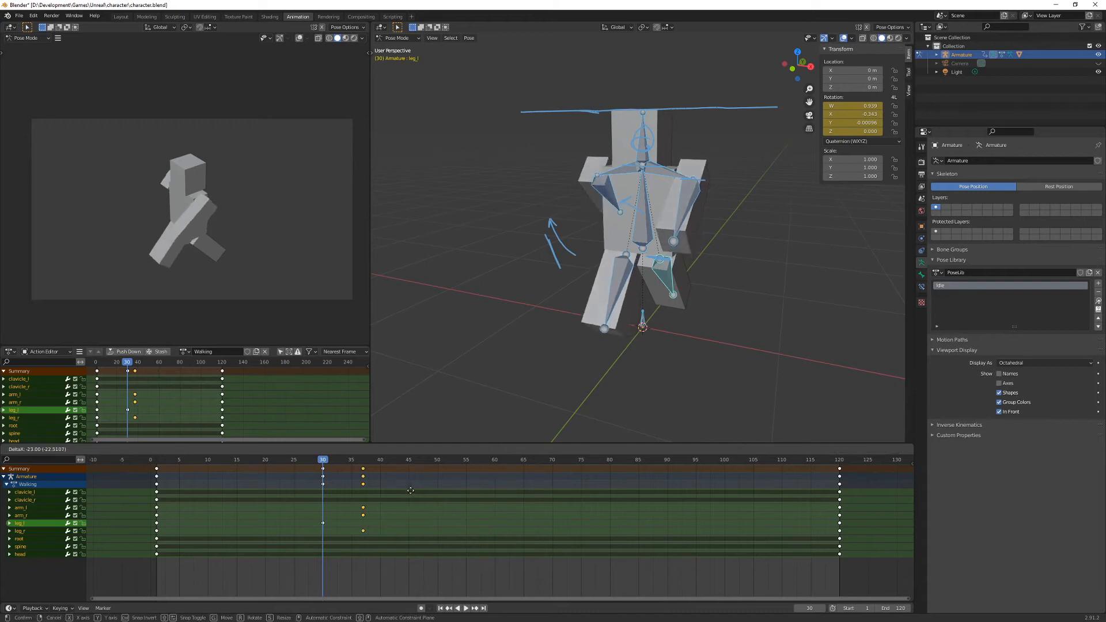
left_click(372, 494)
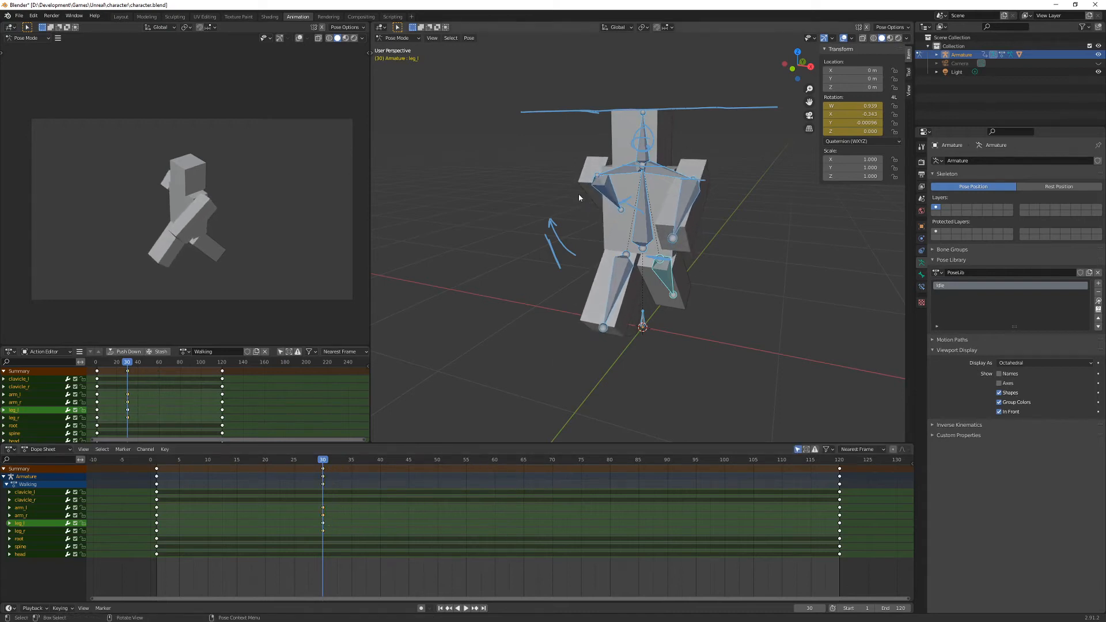
- Apply the Idle pose from the pose library to all bones at frame 60 and insert a Rotation keyframe
left_click(602, 280)
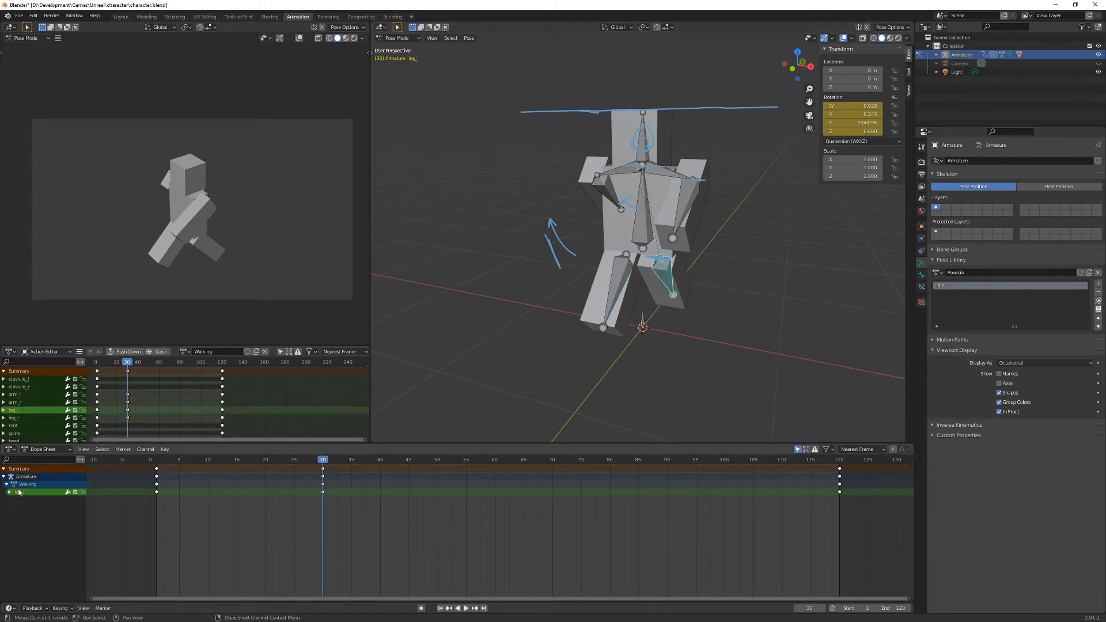
left_click(645, 202)
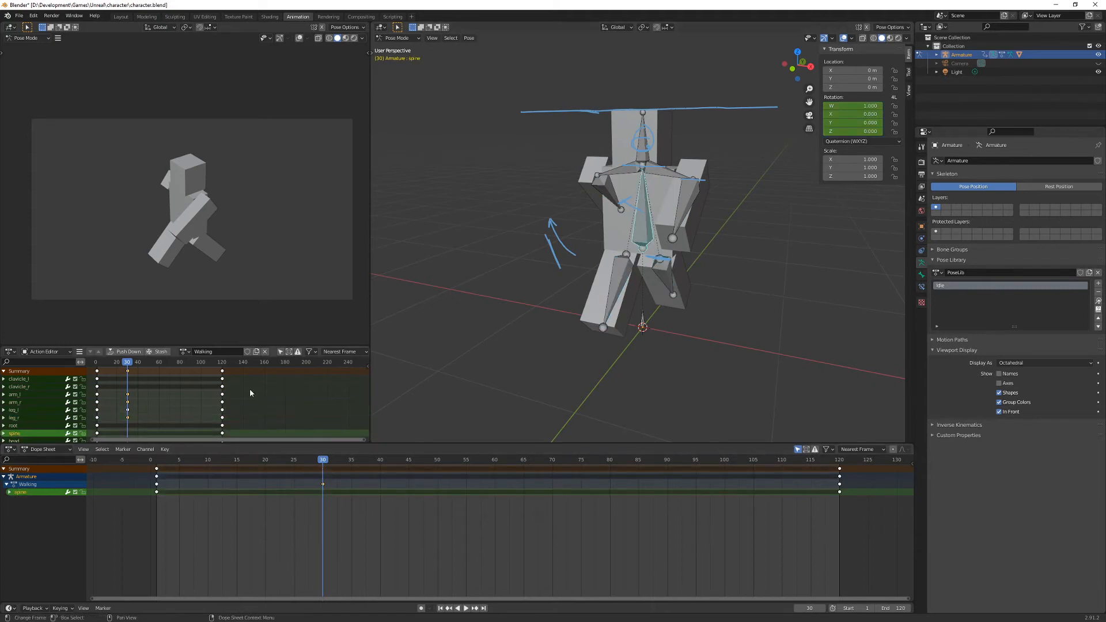
key("a")
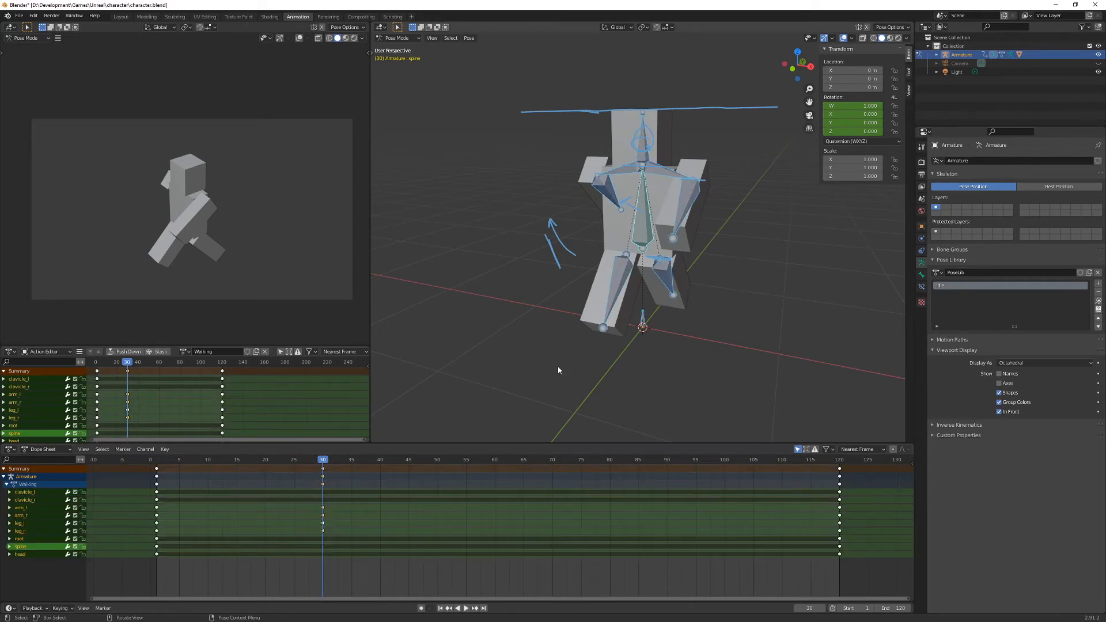
left_click_drag(242, 459, 322, 457)
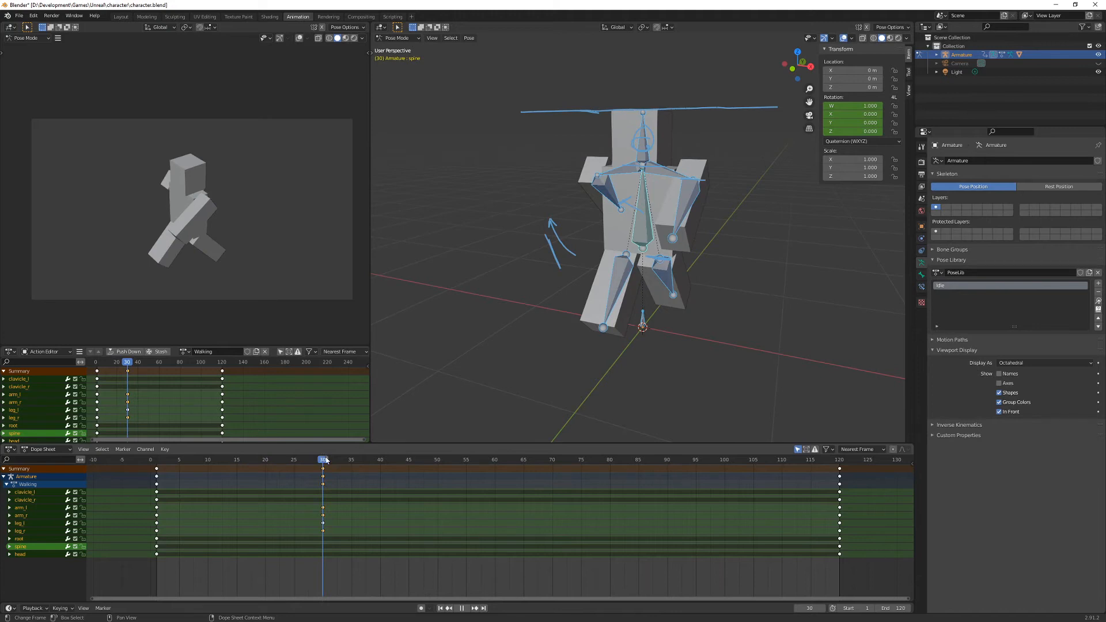
left_click_drag(326, 460, 496, 457)
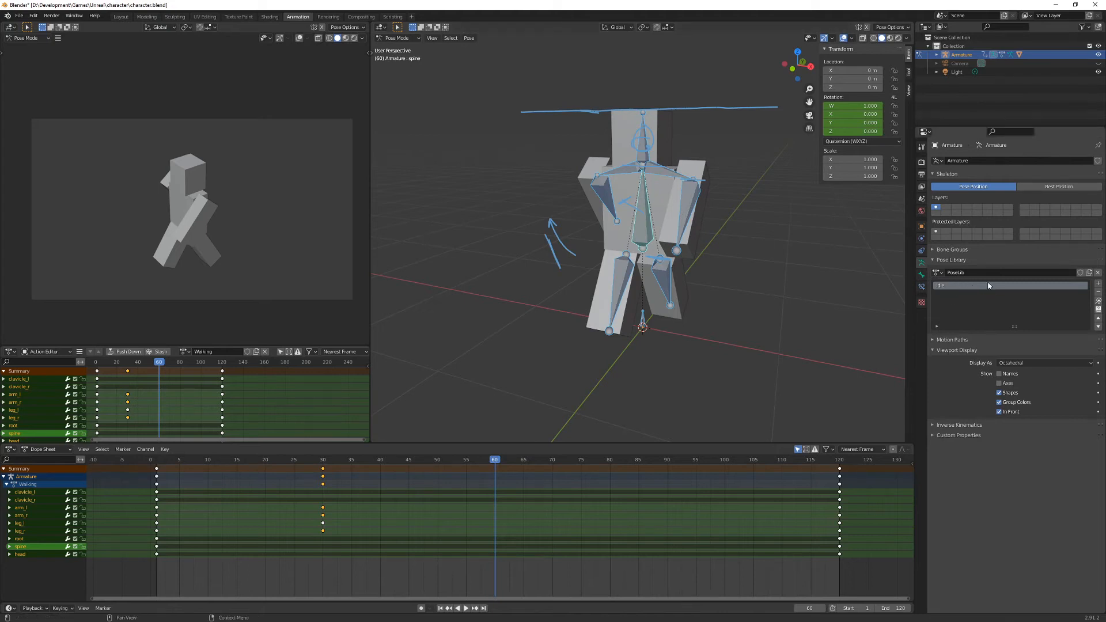
left_click(1099, 302)
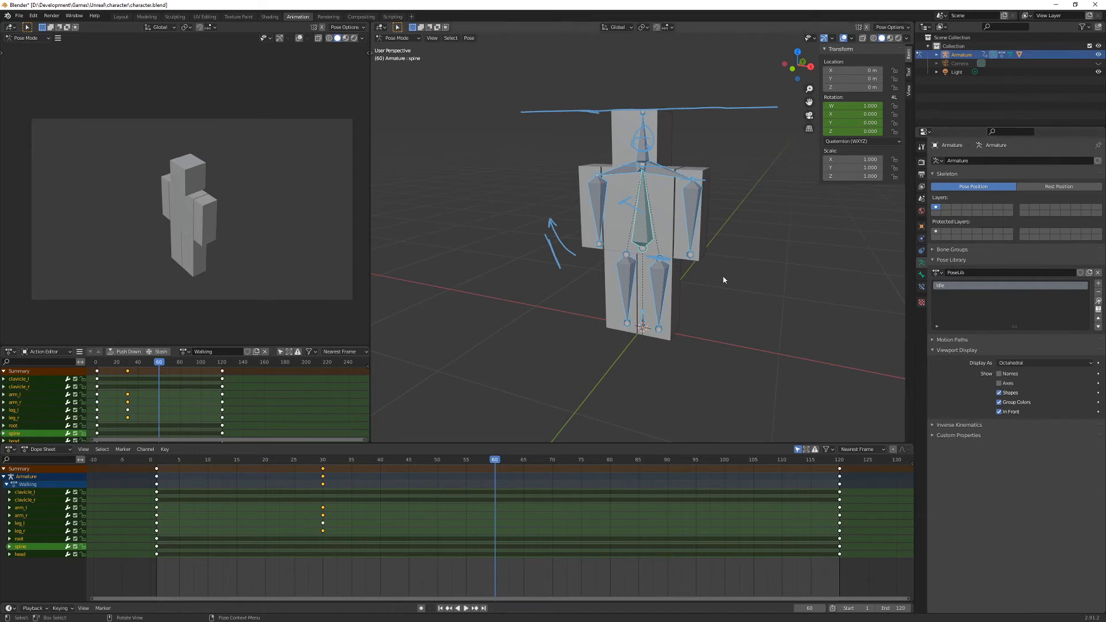
middle_click_drag(672, 231, 718, 256)
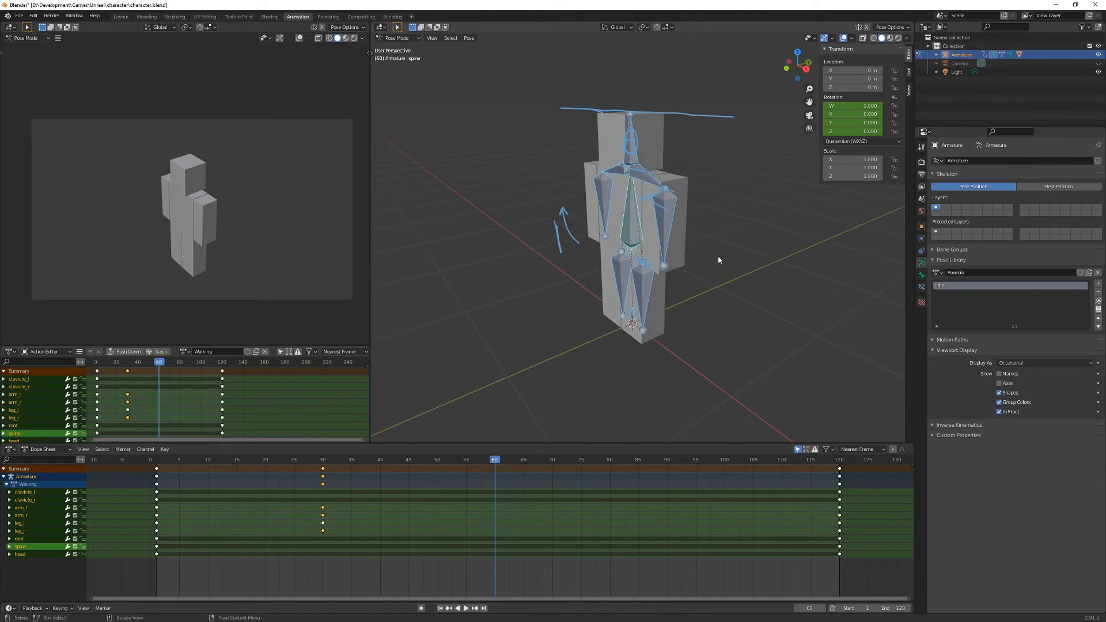
key("i")
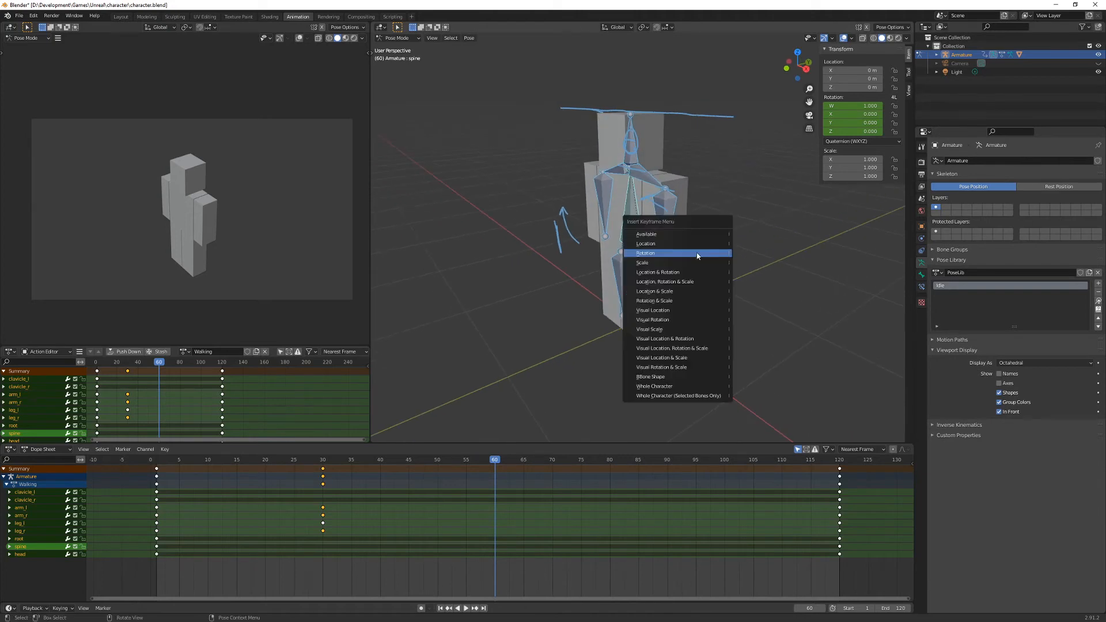
left_click(675, 253)
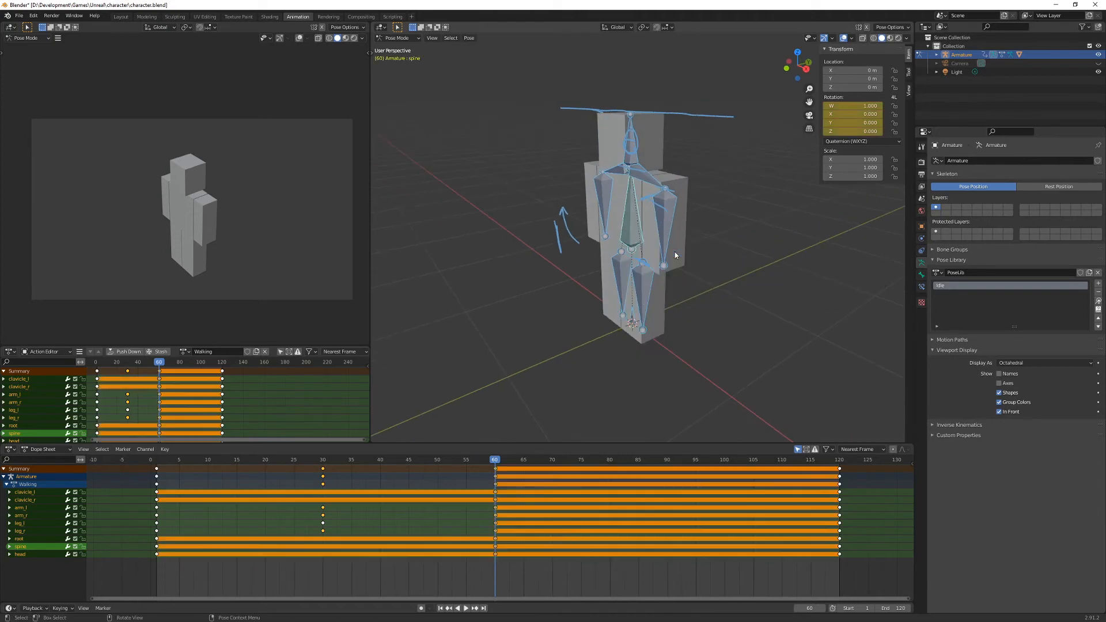
- Cancel scaling the selected keyframes and scrub the Walking animation back to its start to review the motion
left_click_drag(242, 460, 667, 457)
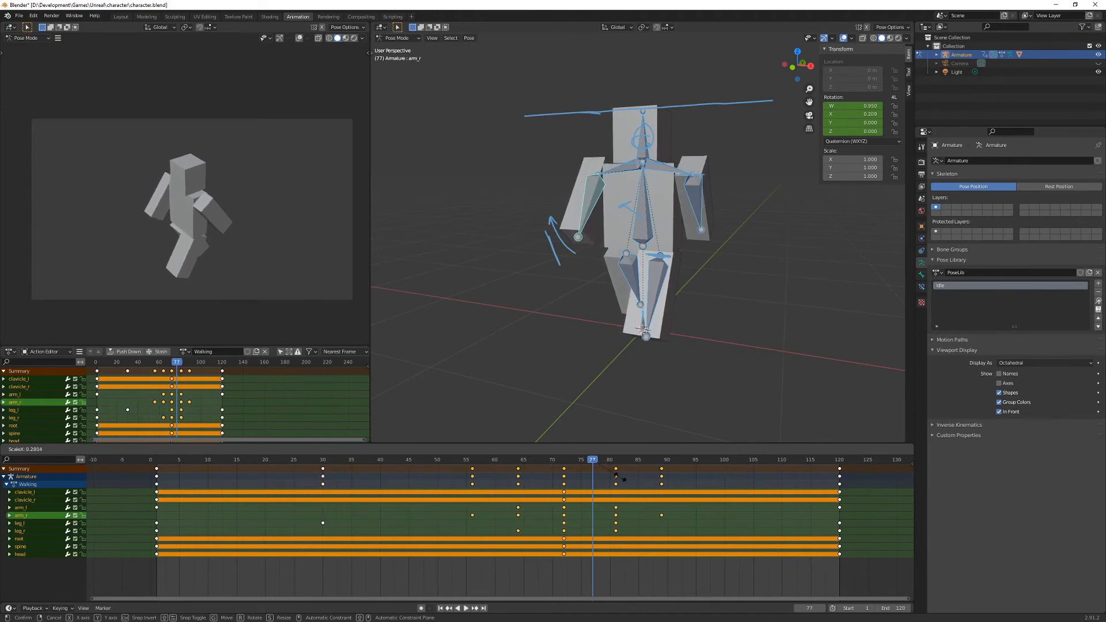
key("Escape")
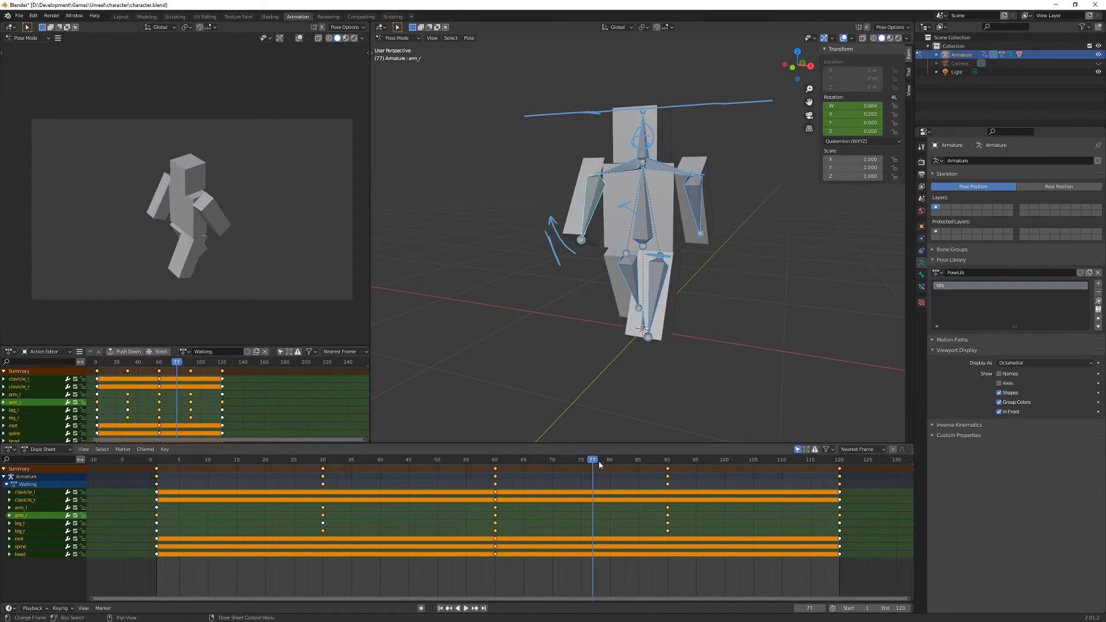
left_click_drag(593, 464, 160, 468)
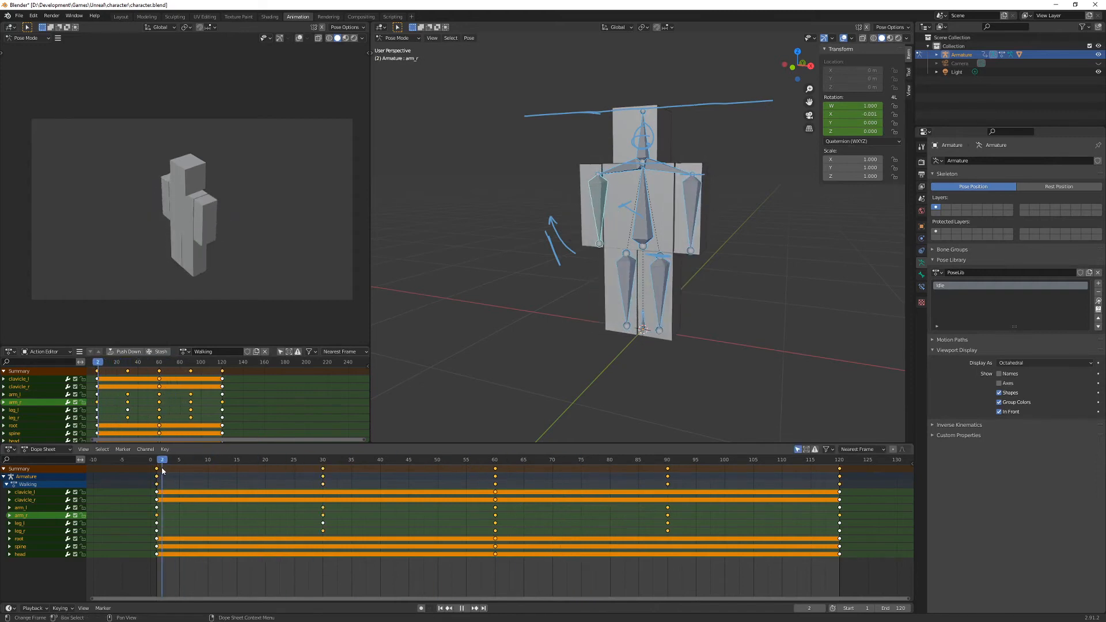
- Scale the selected Walking keyframes from frame 1 so the last one falls at frame 100, and play the animation
key("space")
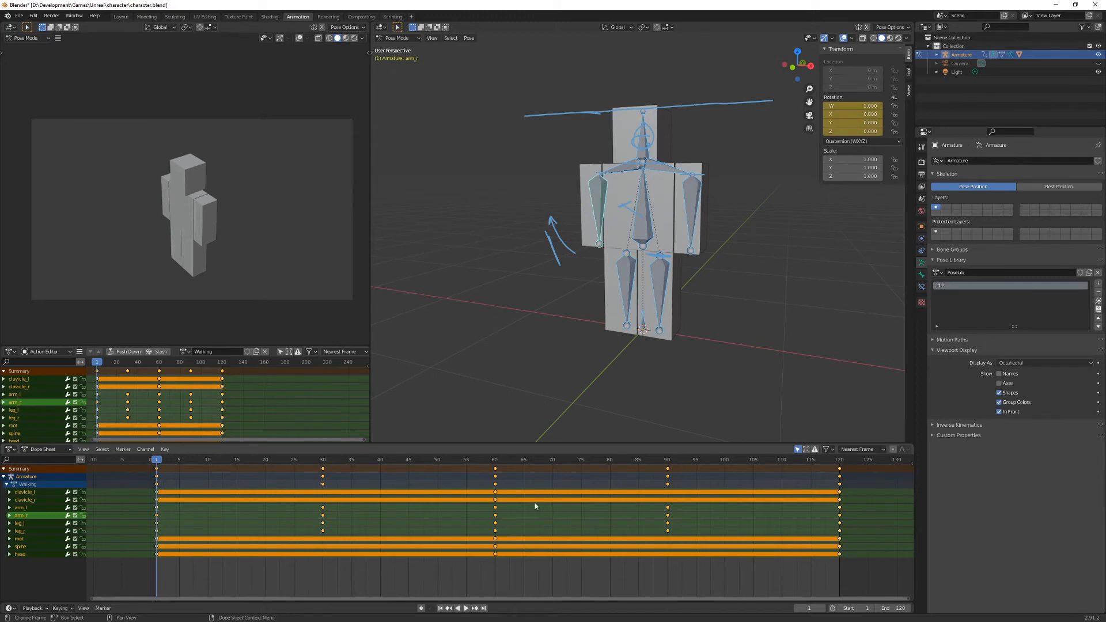
key("s")
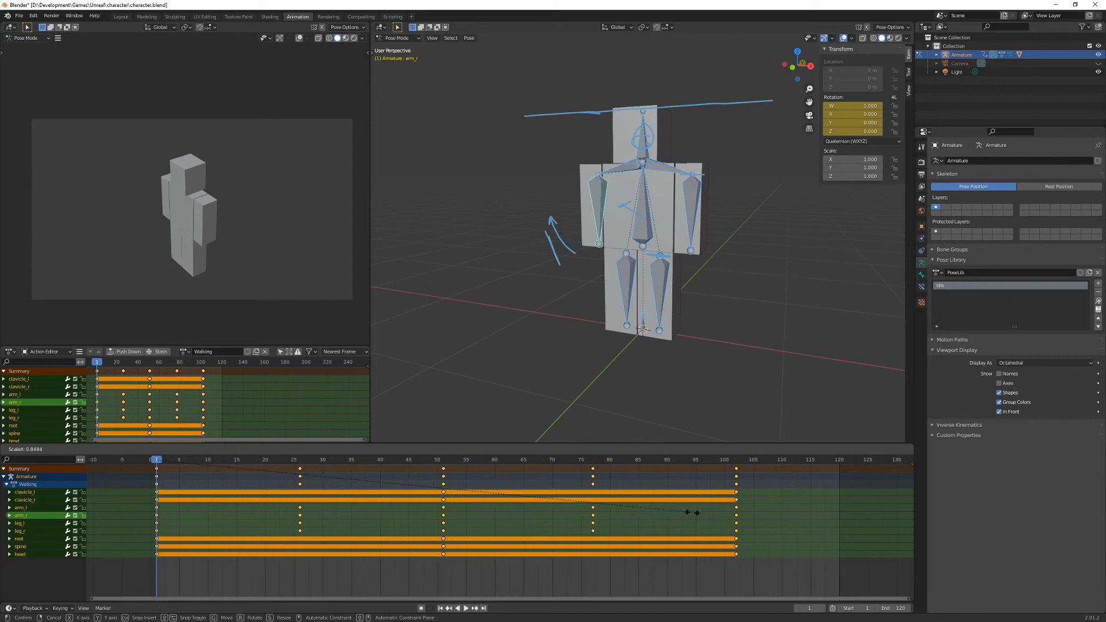
left_click(684, 511)
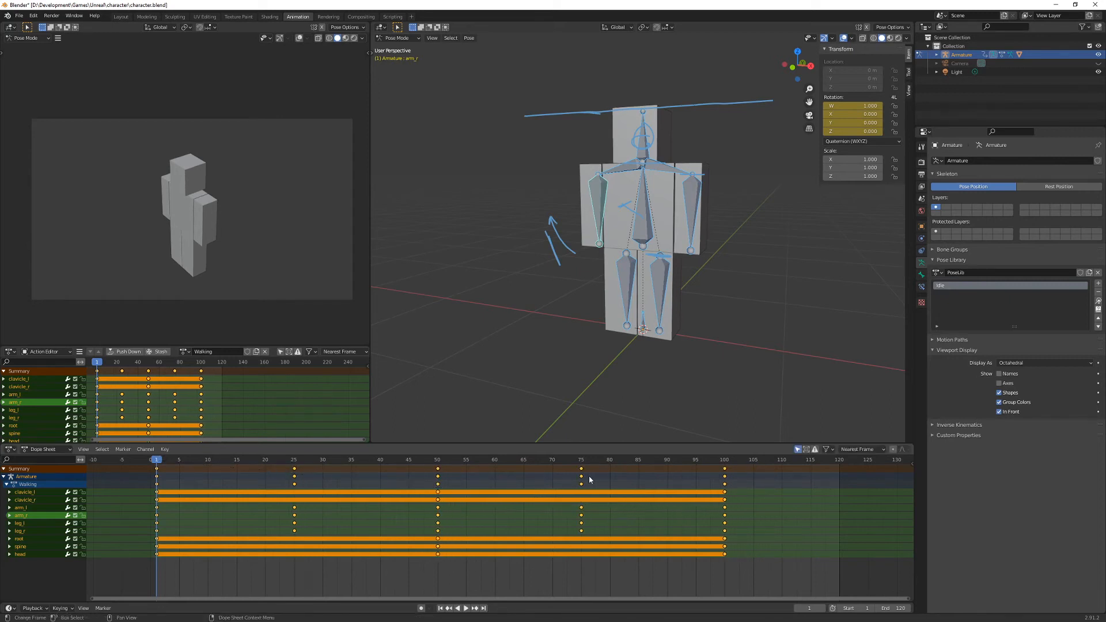
key("space")
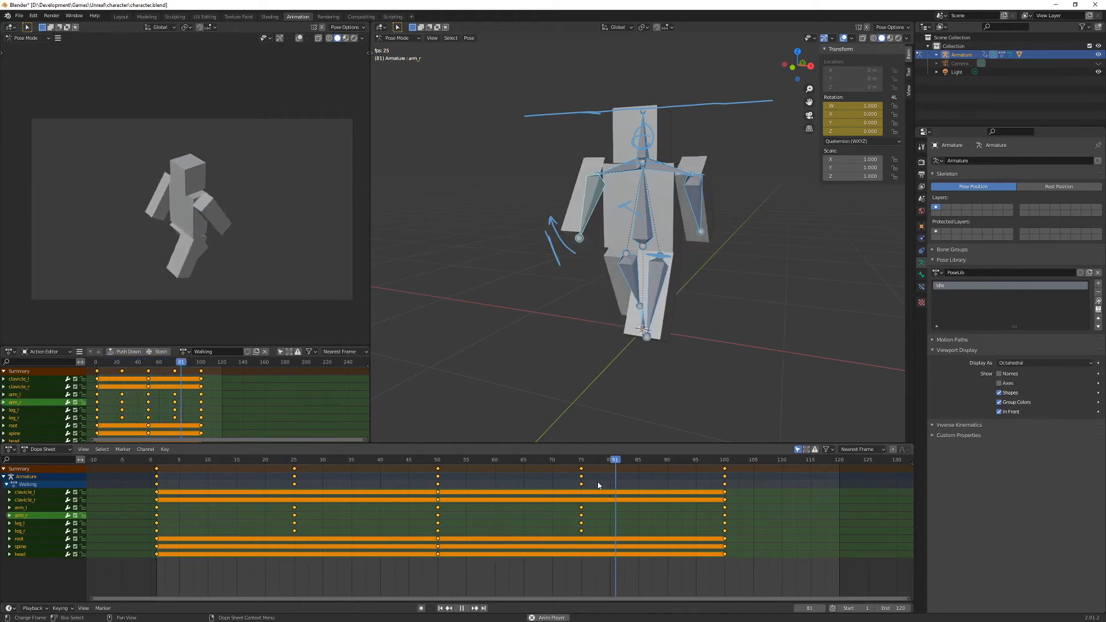
key("space")
- Scale the Walking keyframes from frame 1 so the last one falls at frame 75, and play the faster cycle
key("s")
key("Escape")
key("shift+Left")
key("s")
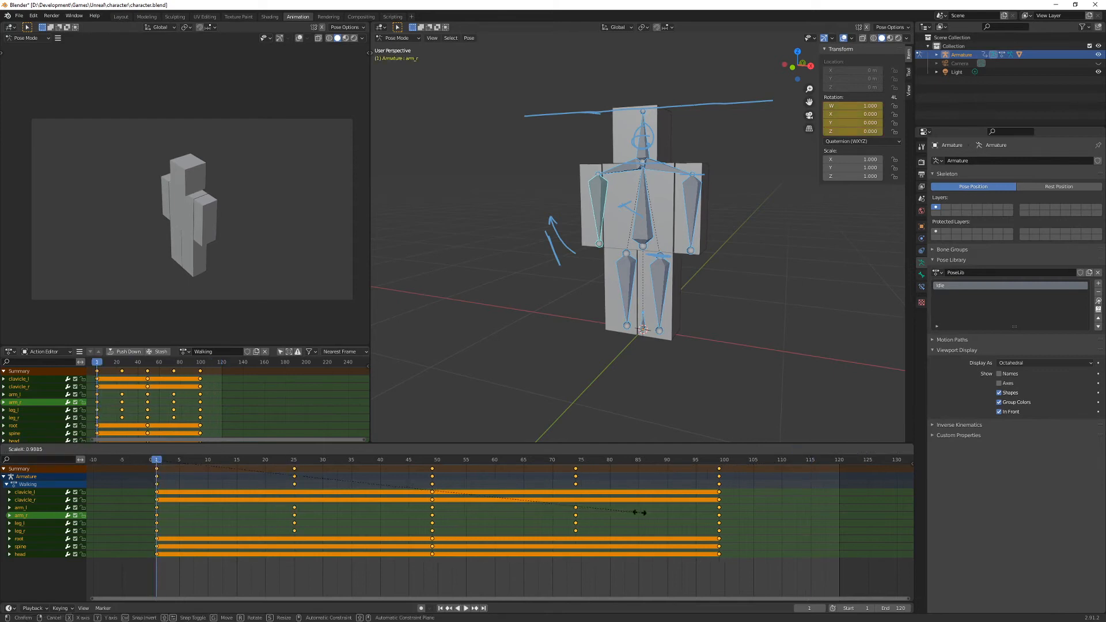
left_click(523, 511)
key("space")
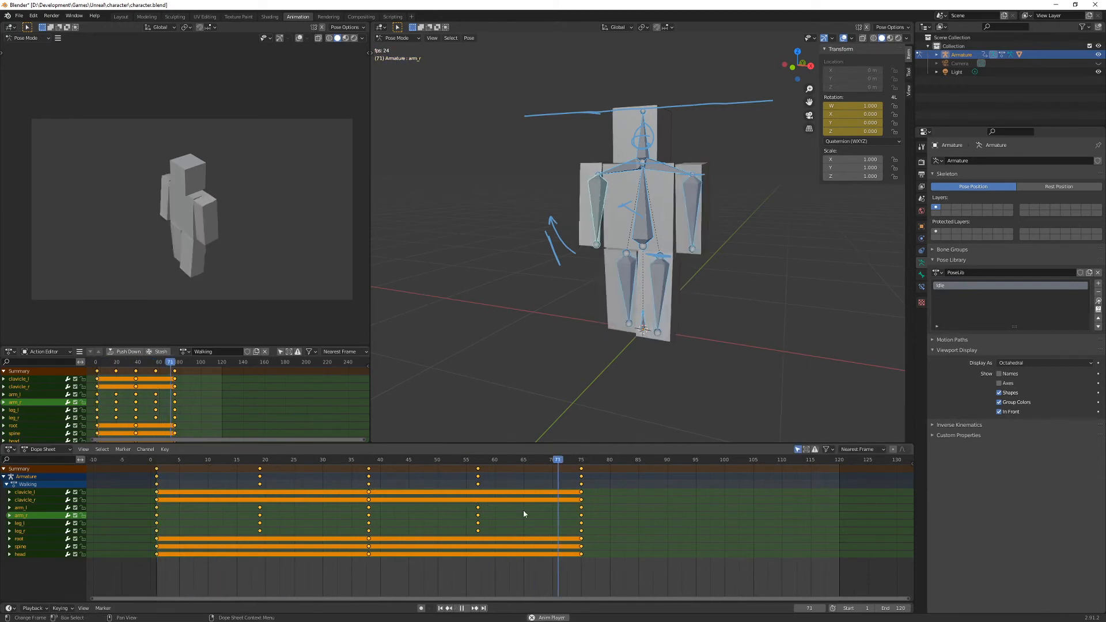
key("space")
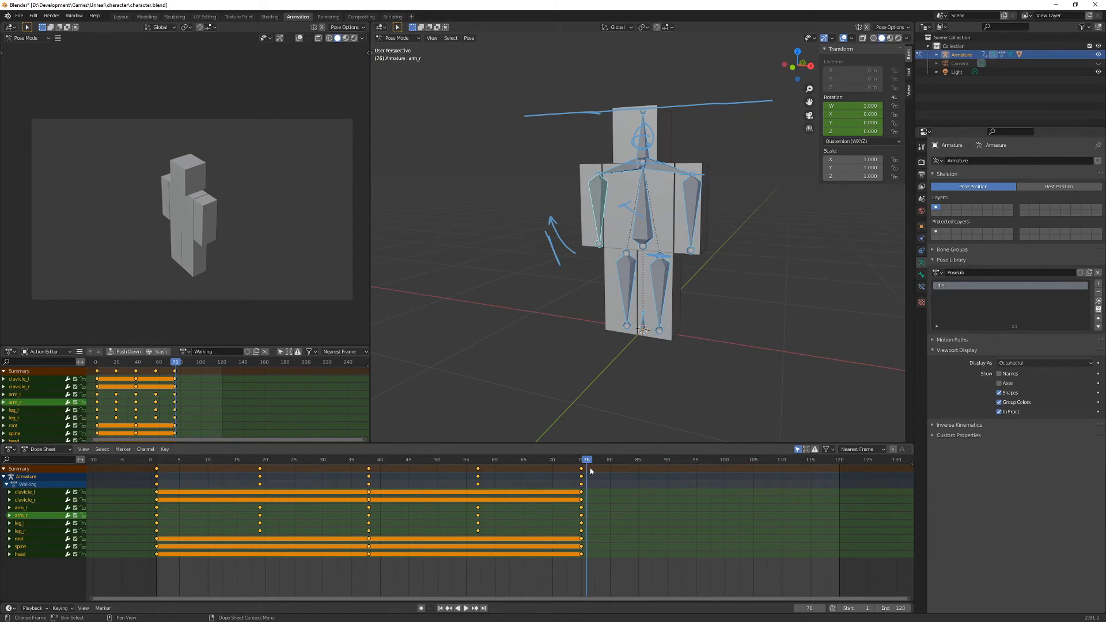
- Scale the Walking keyframes from frame 1 so the last one falls at frame 60, and play the result
key("shift+Left")
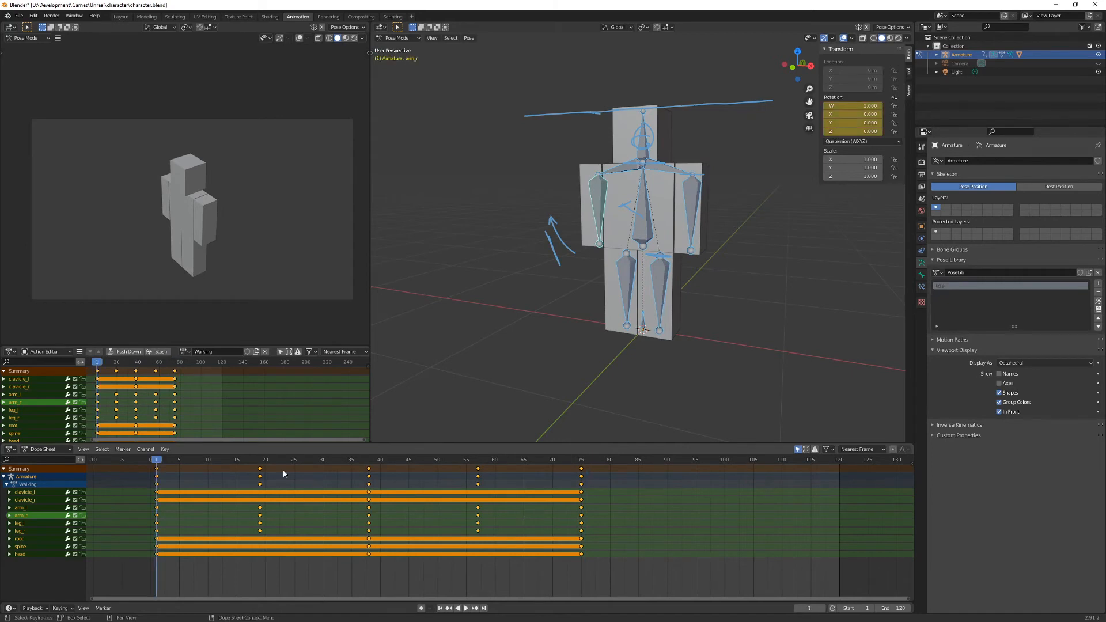
key("s")
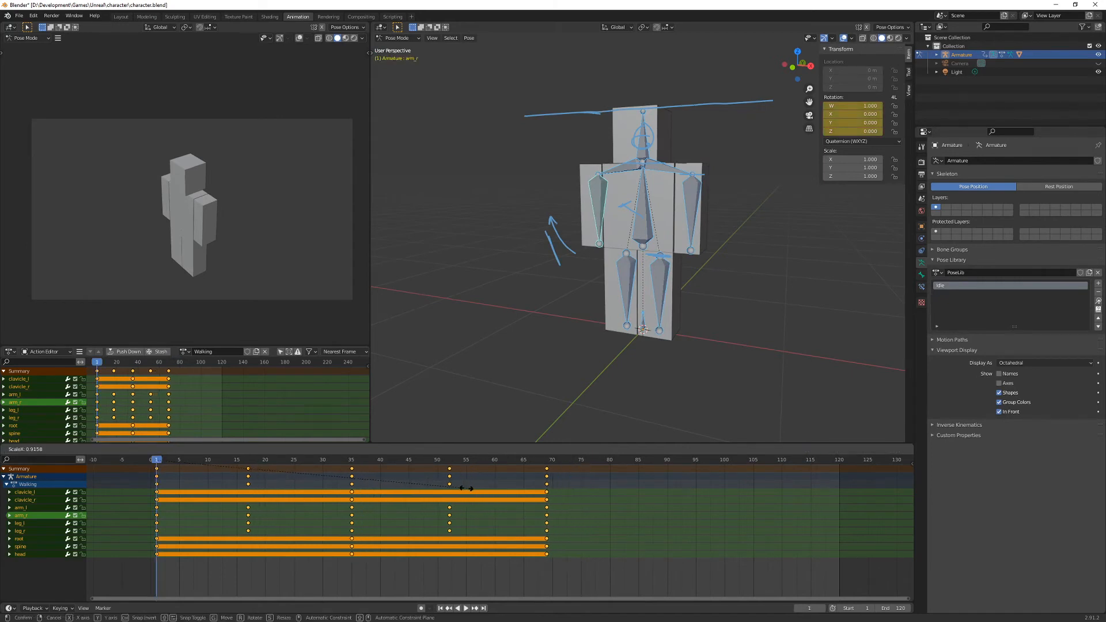
left_click(427, 488)
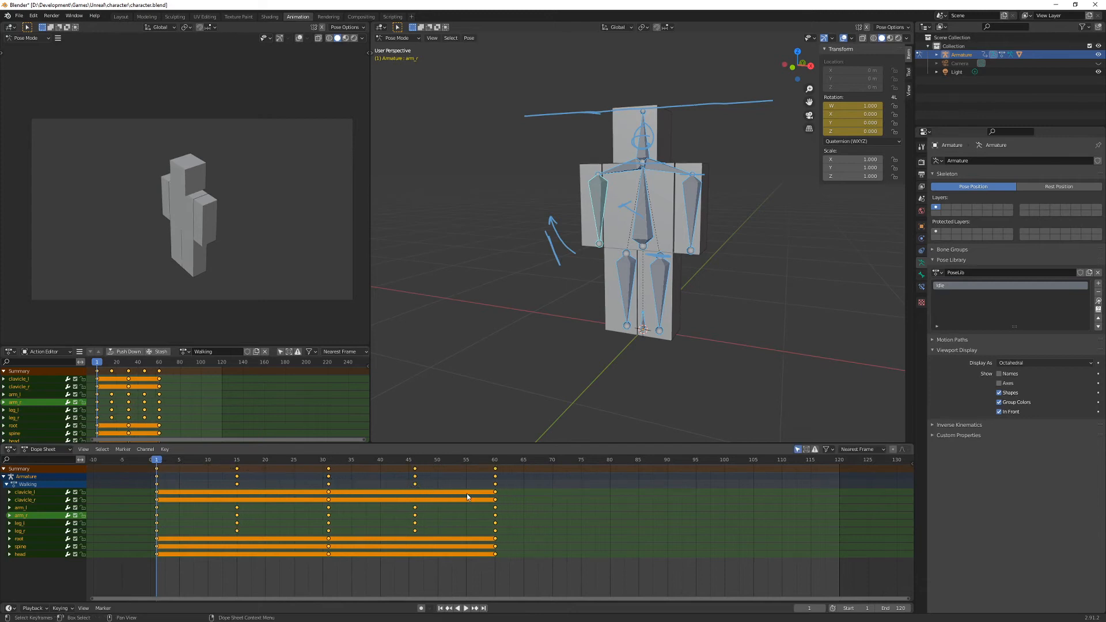
key("space")
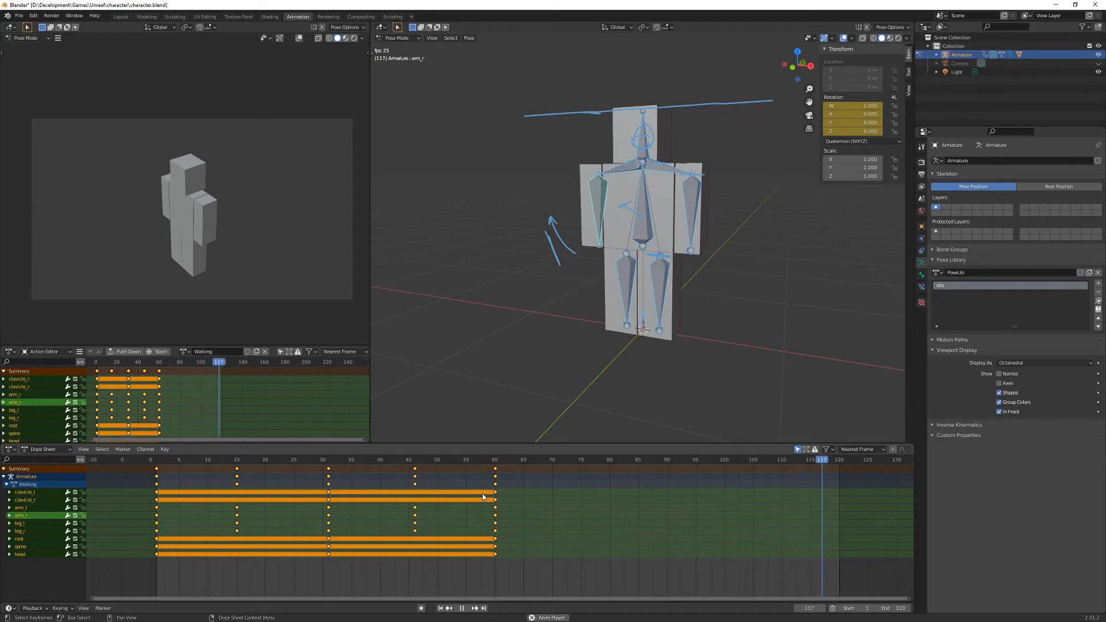
key("space")
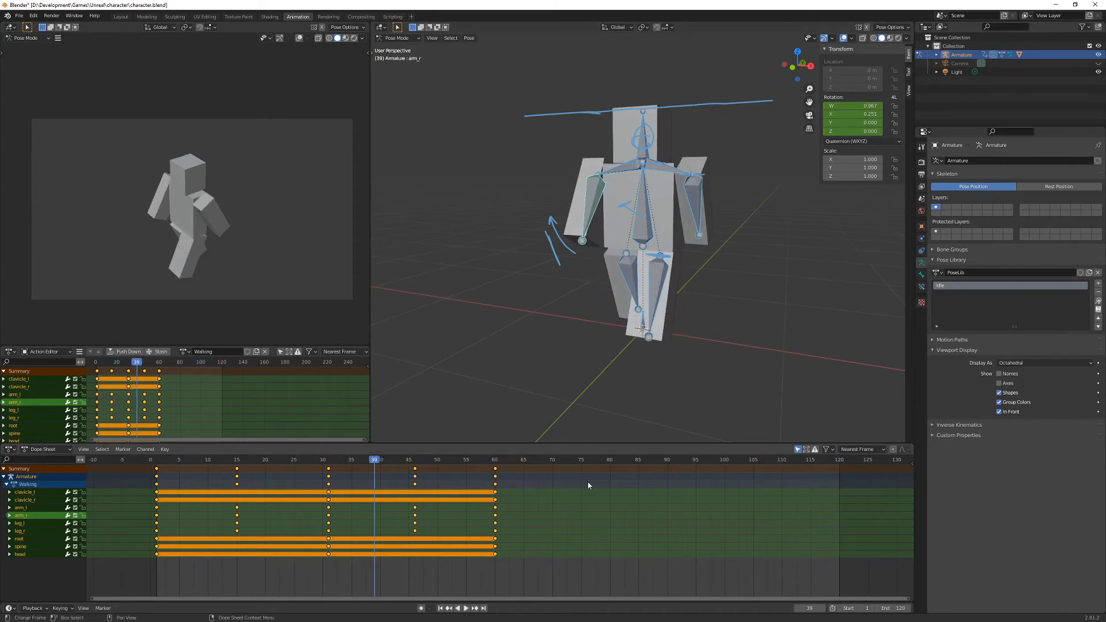
- Set the scene's end frame to 60 and play the Walking loop
left_click_drag(899, 608, 846, 608)
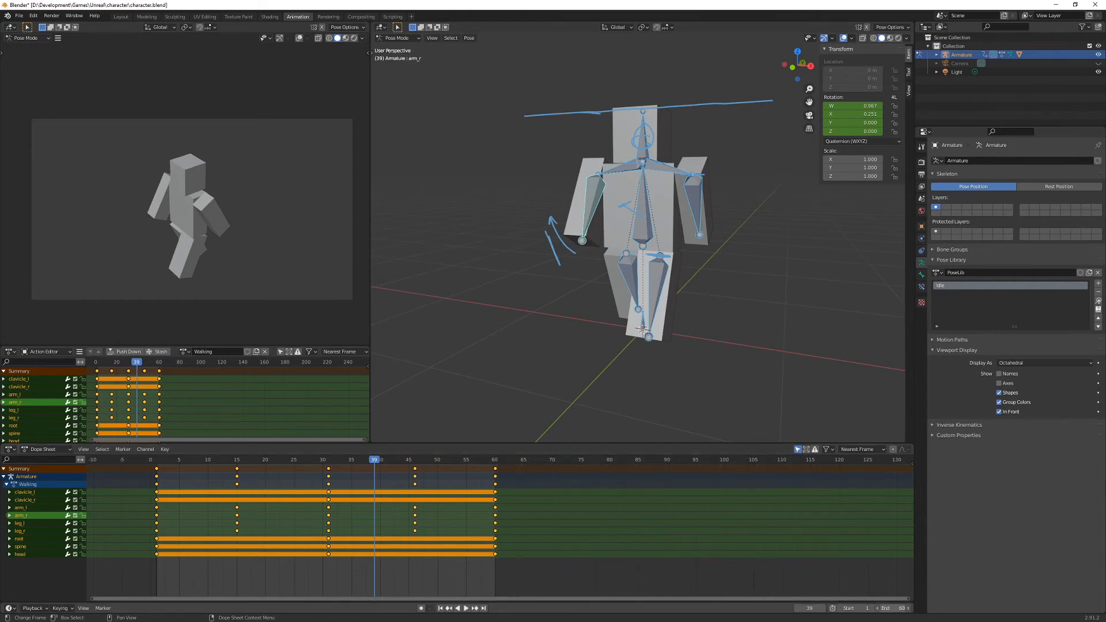
key("space")
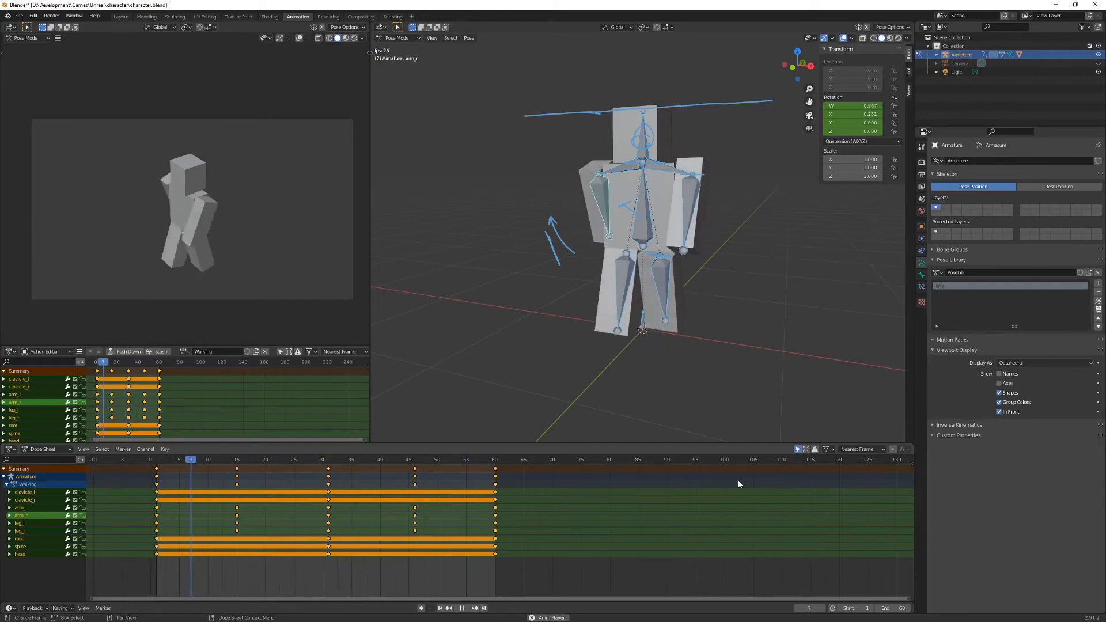
key("space")
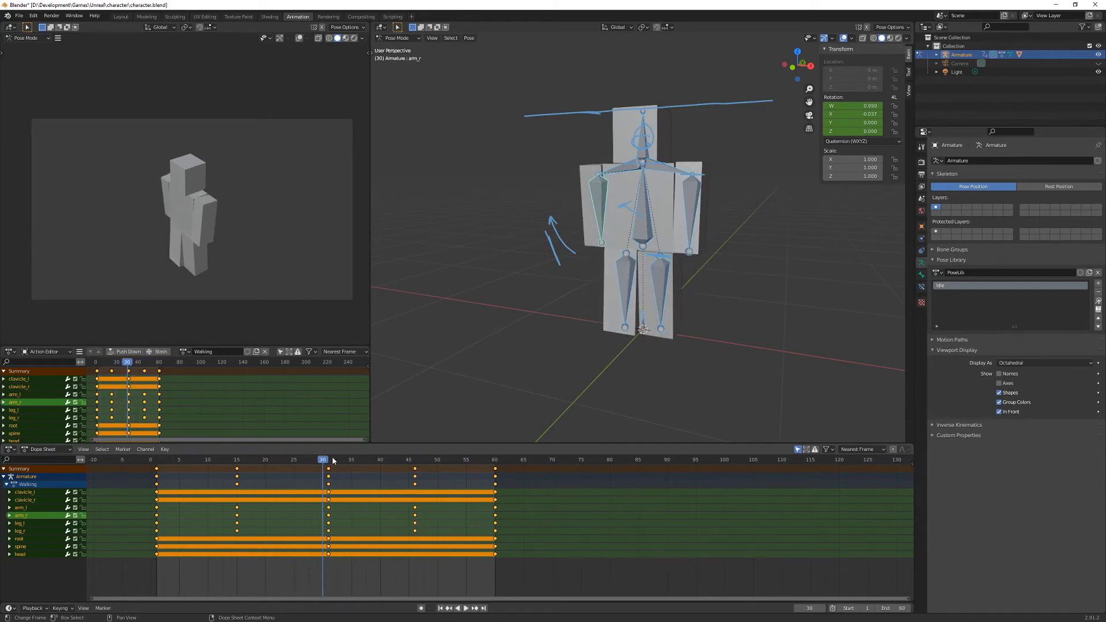
- Scale the Walking keyframes from frame 1 so the last one falls at frame 50, and play the loop
key("shift+Left")
key("s")
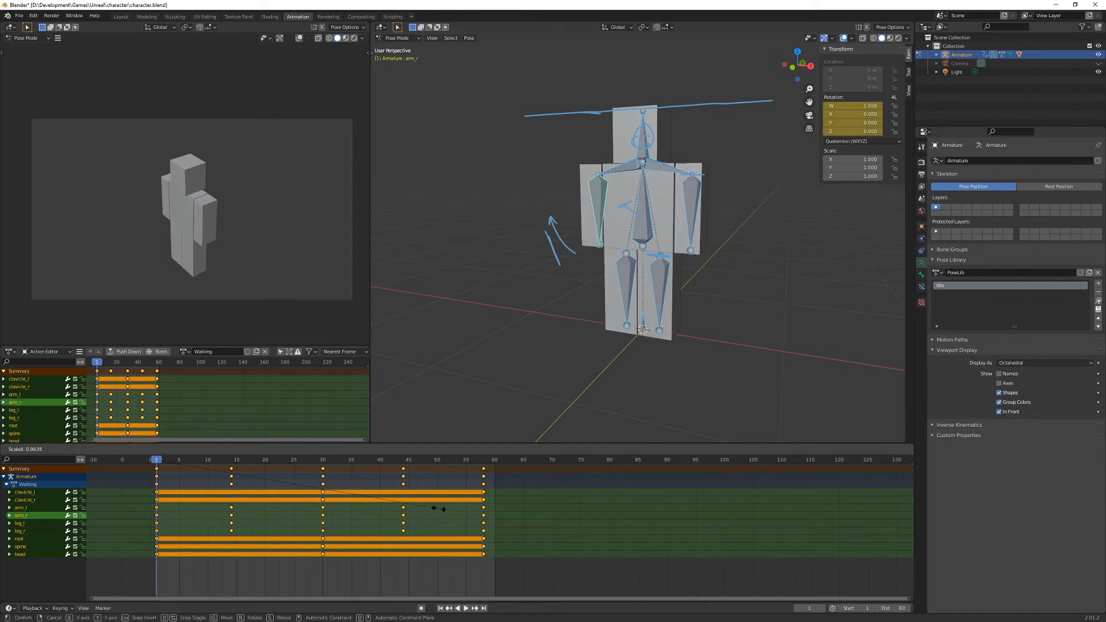
left_click(402, 505)
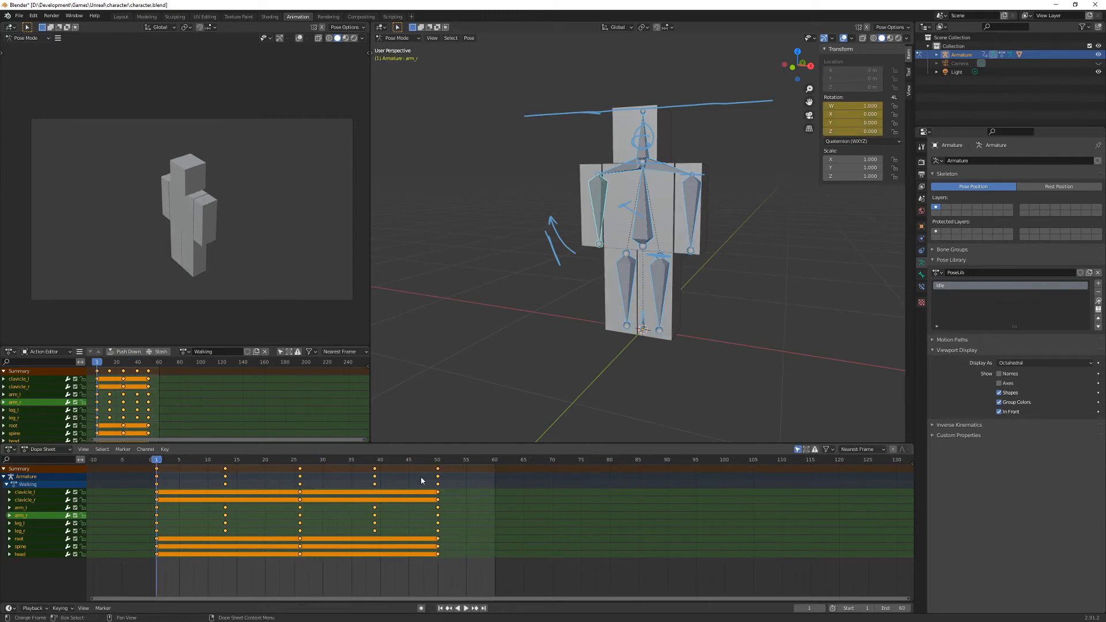
key("space")
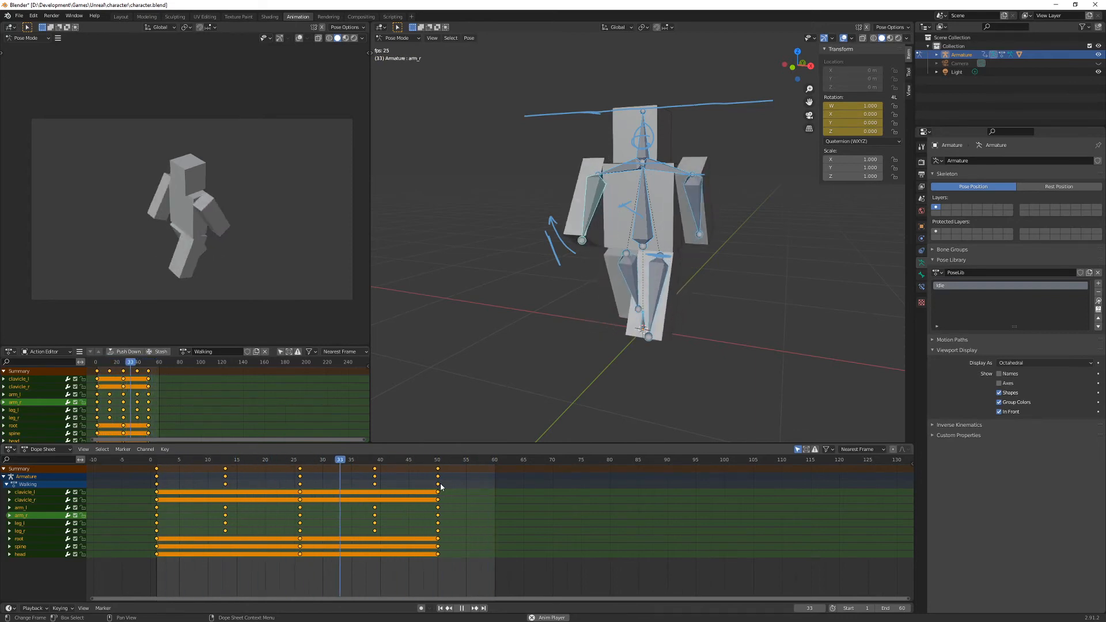
key("space")
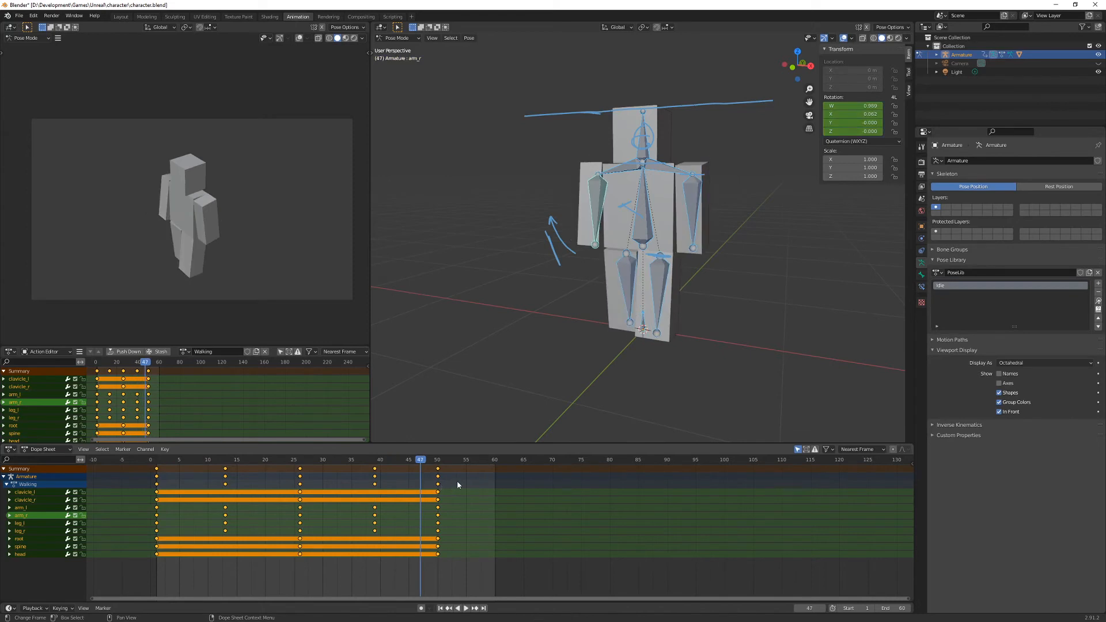
- Scale the Walking keyframes from frame 1 so the last one falls at frame 40, and play the animation
key("s")
right_click(437, 486)
key("shift+Left")
key("s")
left_click(380, 477)
key("space")
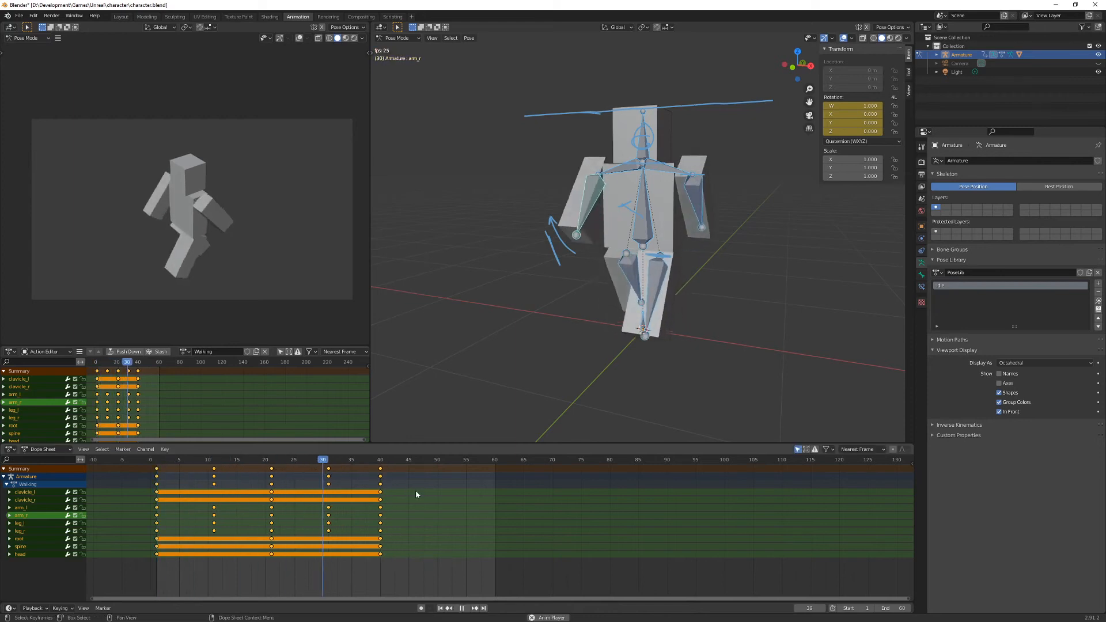
key("space")
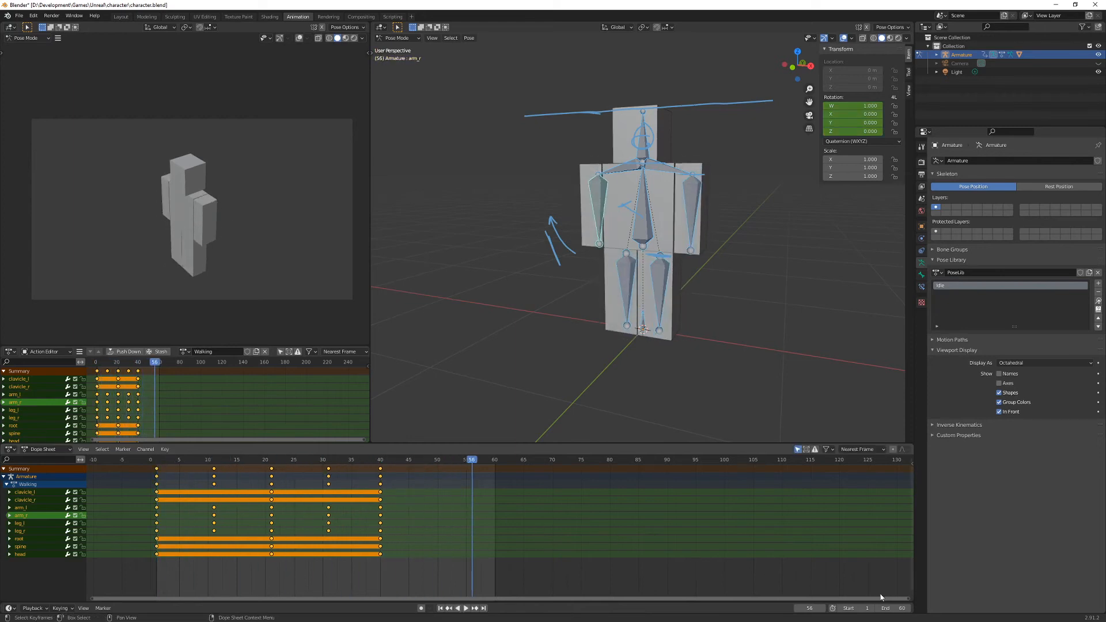
- Set the scene's end frame to 40 and play the shortened Walking loop
left_click(896, 608)
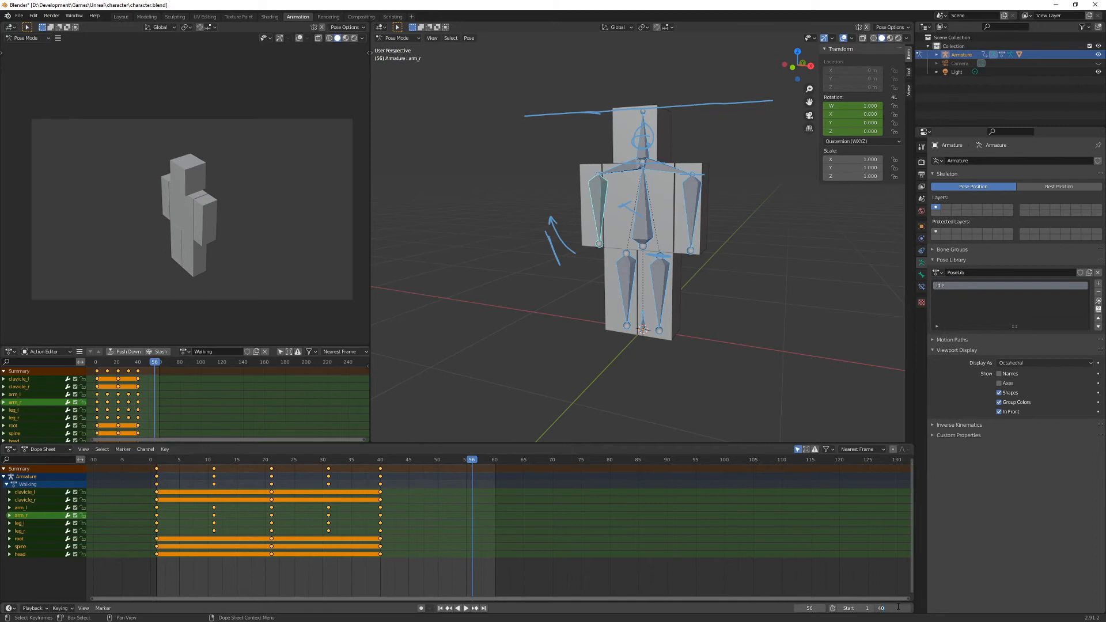
type("40")
key("Return")
key("space")
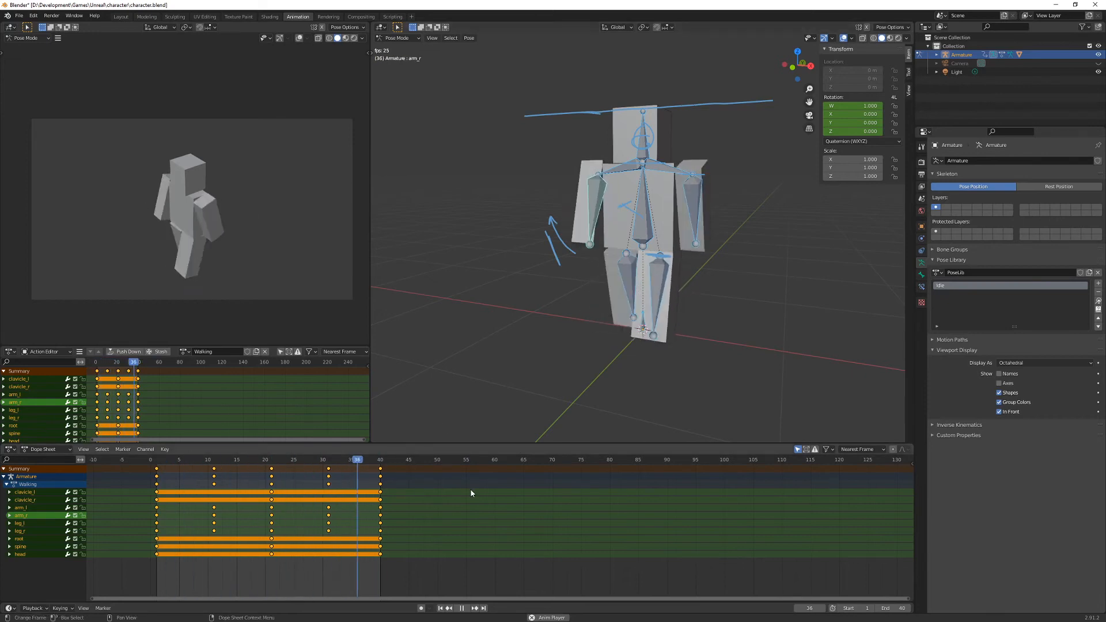
key("space")
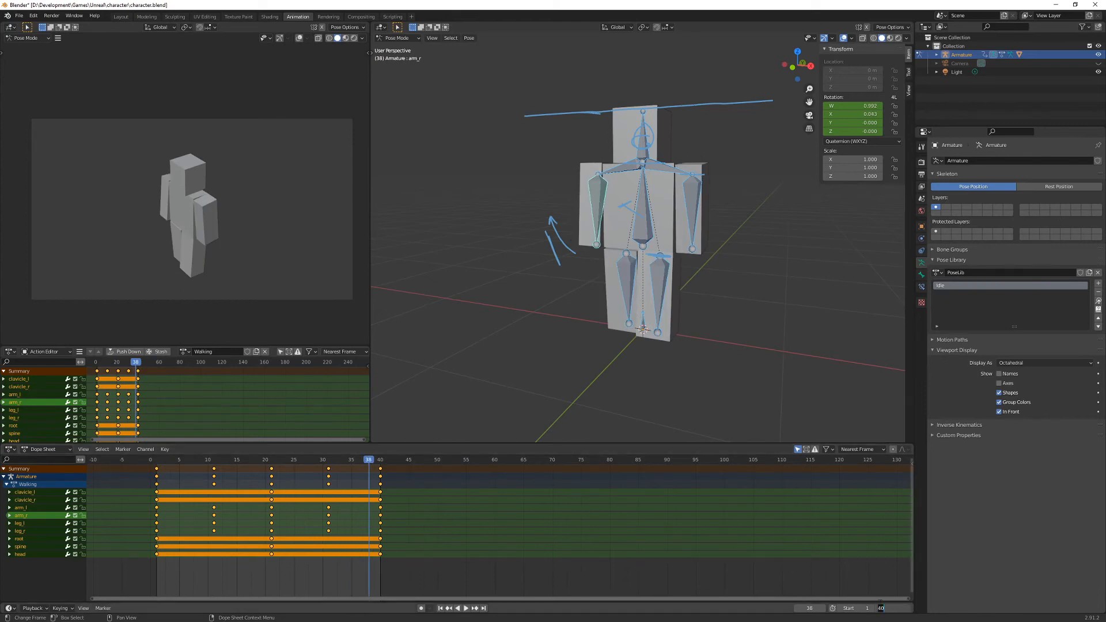
- Reduce the scene's end frame to 39 and play the loop to check its transition
key("Return")
left_click(879, 609)
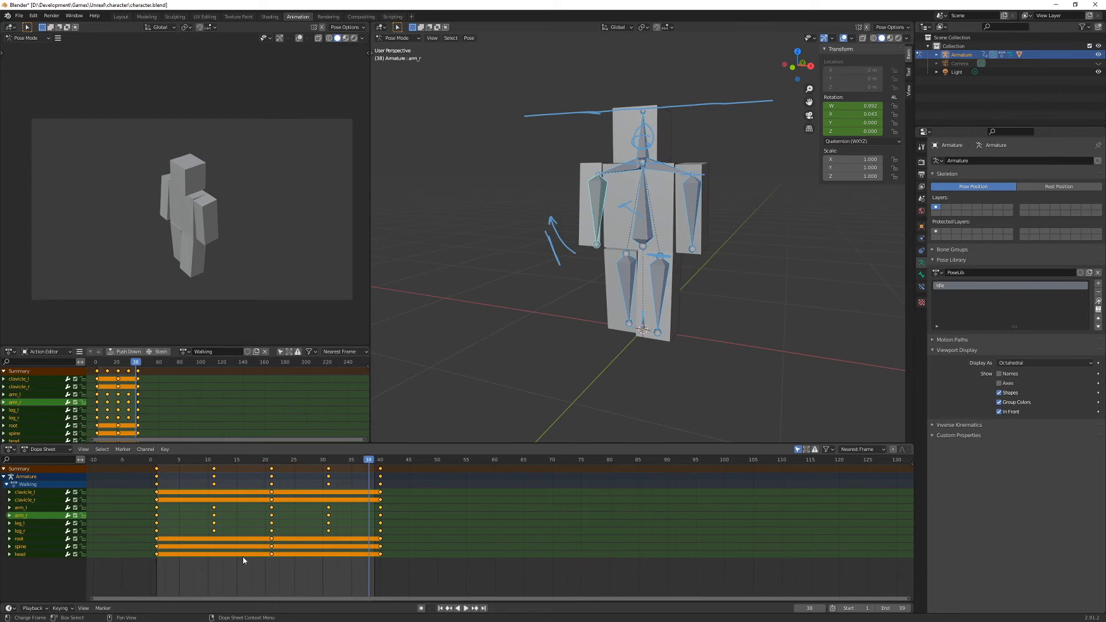
key("space")
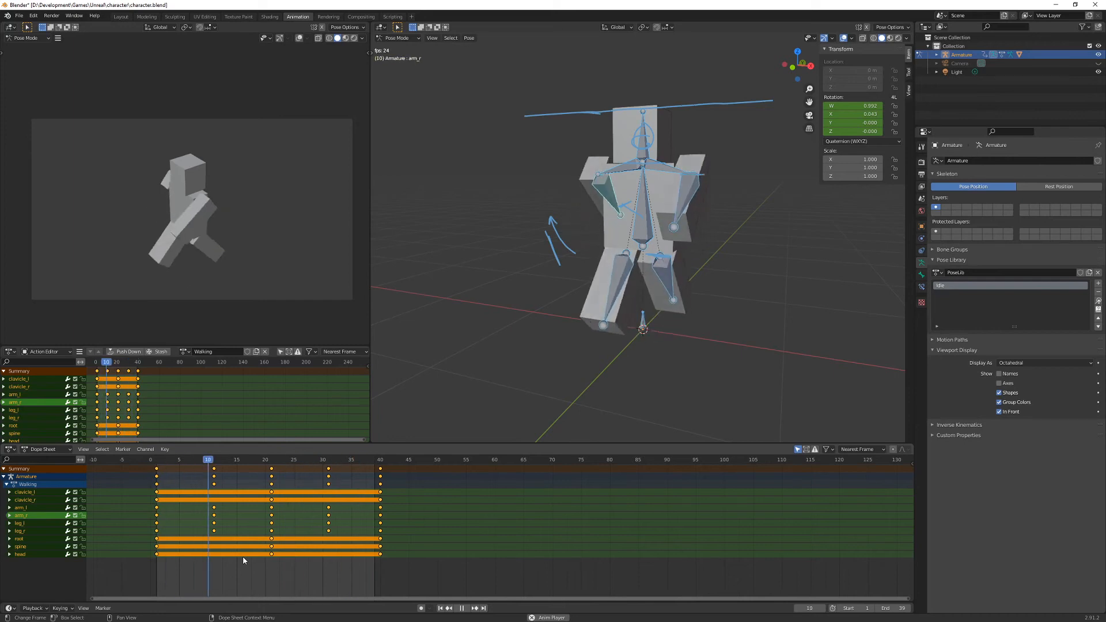
key("space")
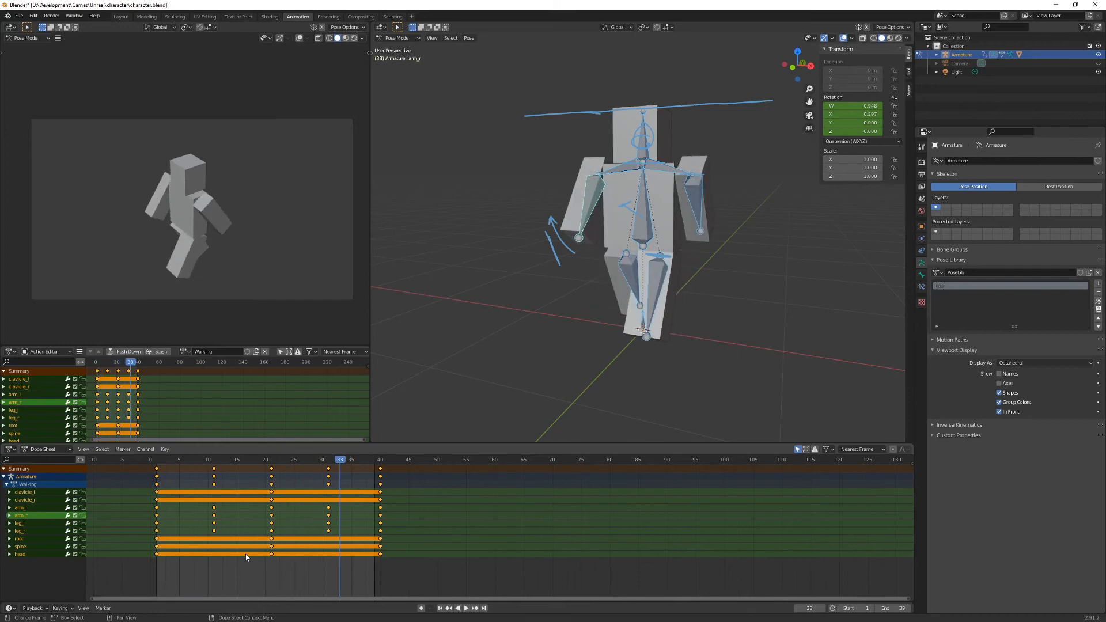
- Enlarge the Action Editor area and scrub the Walking cycle around frames 39 and 40 to compare the loop's end with its start
left_click_drag(344, 347, 344, 324)
left_click_drag(339, 462, 380, 458)
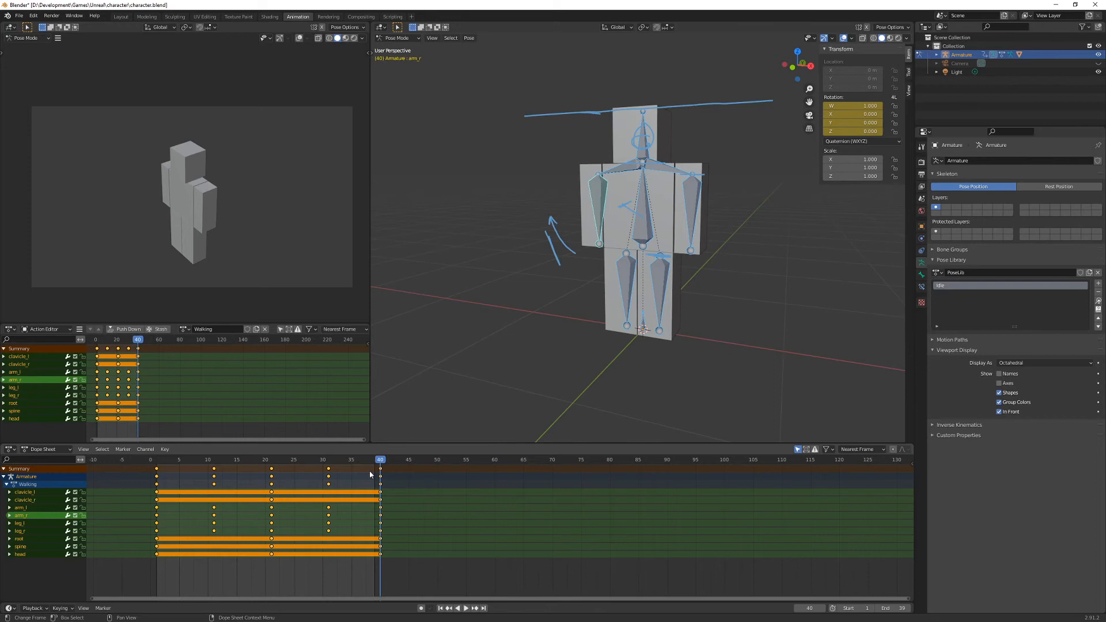
mouse_move(379, 462)
left_mouse_down()
mouse_move(358, 465)
mouse_move(368, 468)
left_mouse_up()
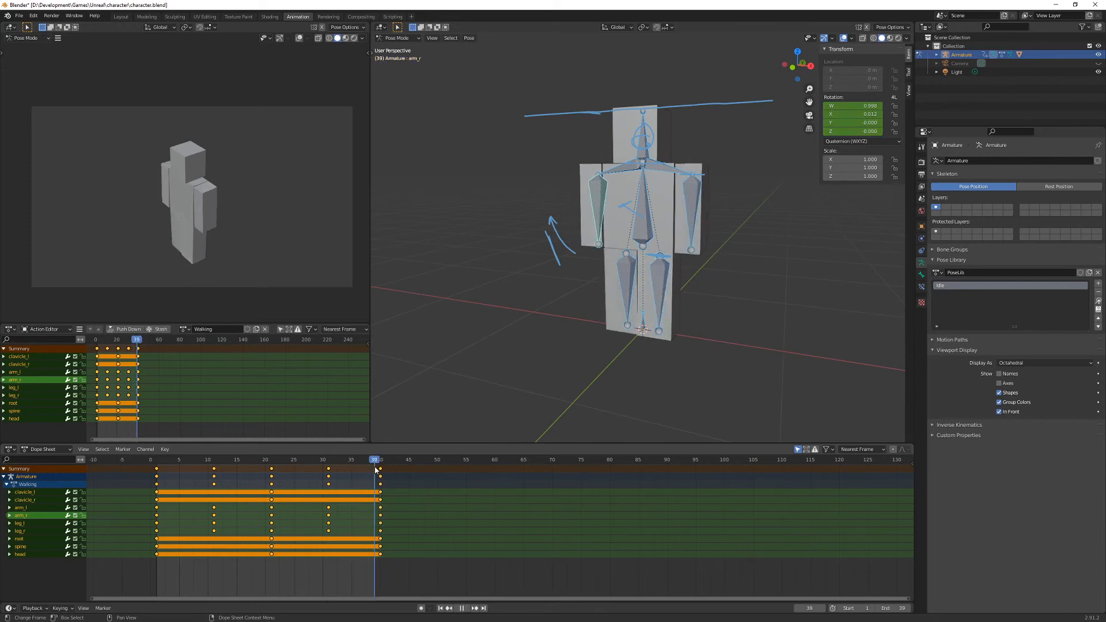
key("space")
key("space")
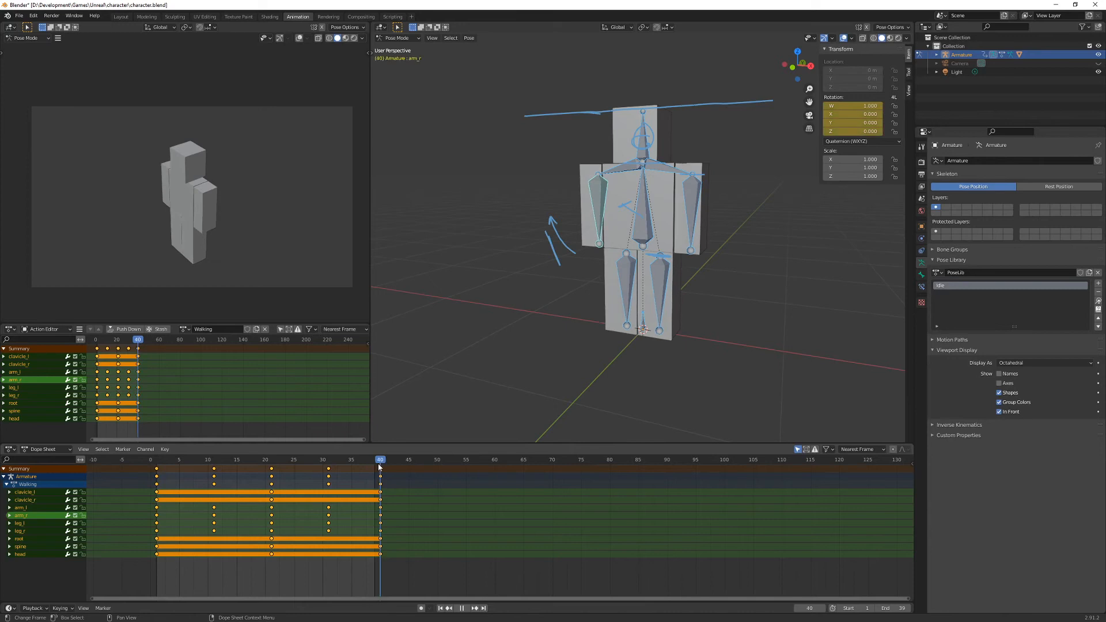
key("space")
key("space")
left_click_drag(156, 461, 386, 475)
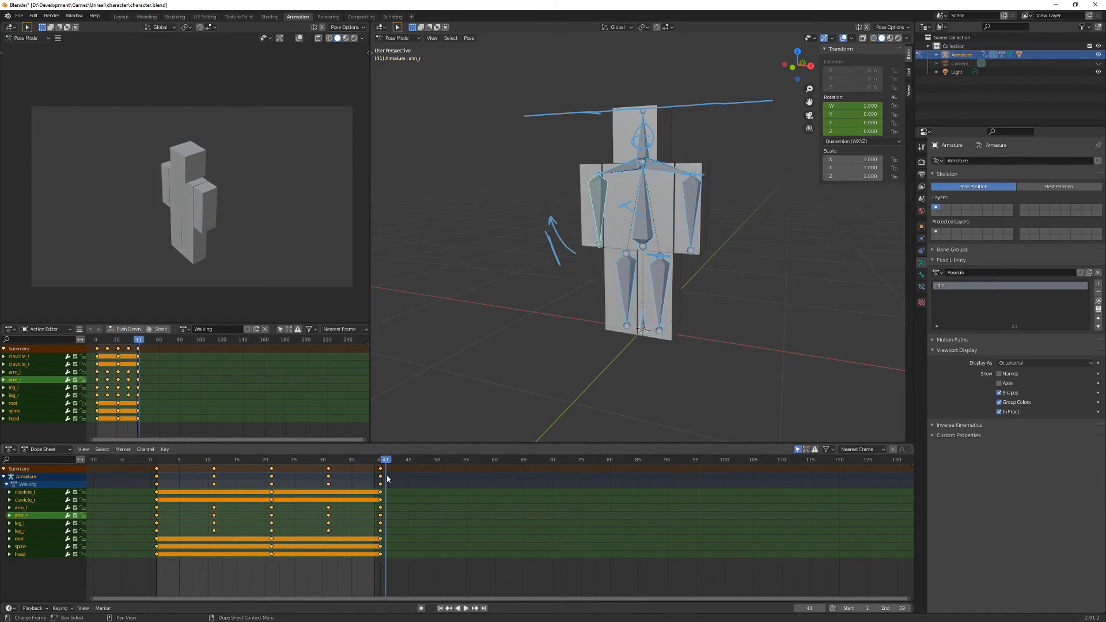
- Change the Action Editor area to a Graph Editor and fit all Walking curves in view
left_click(12, 330)
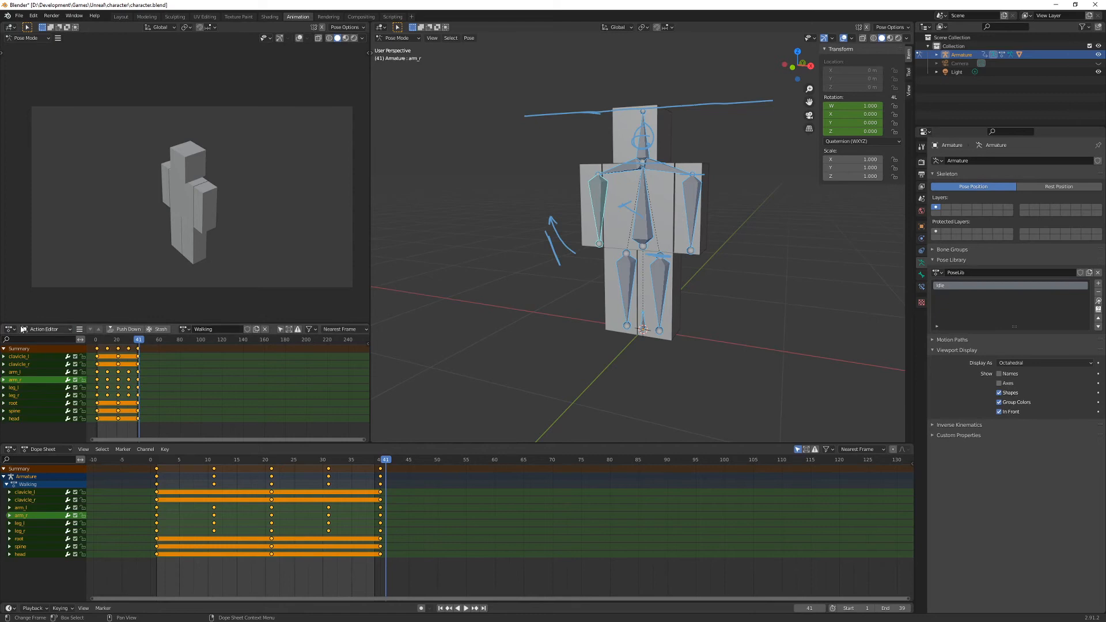
left_click(12, 331)
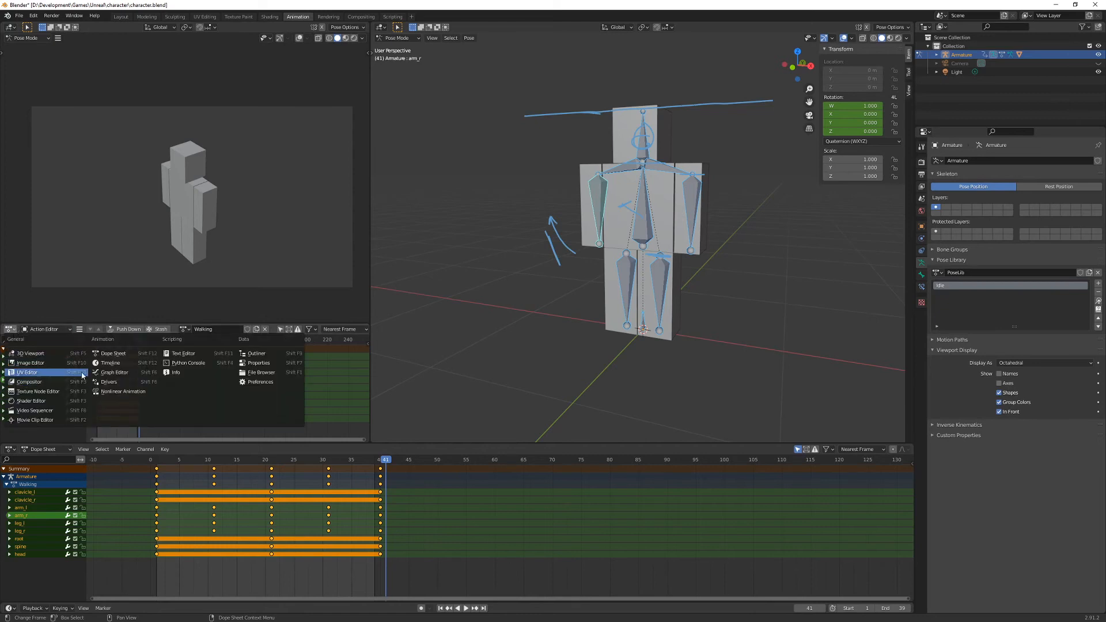
left_click(114, 373)
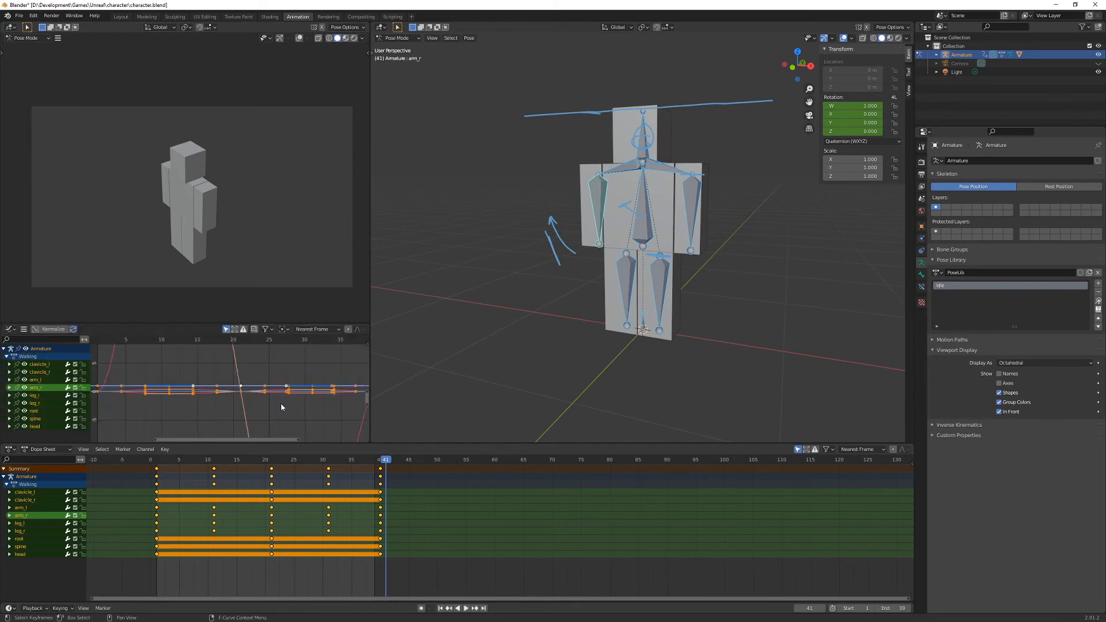
key("Home")
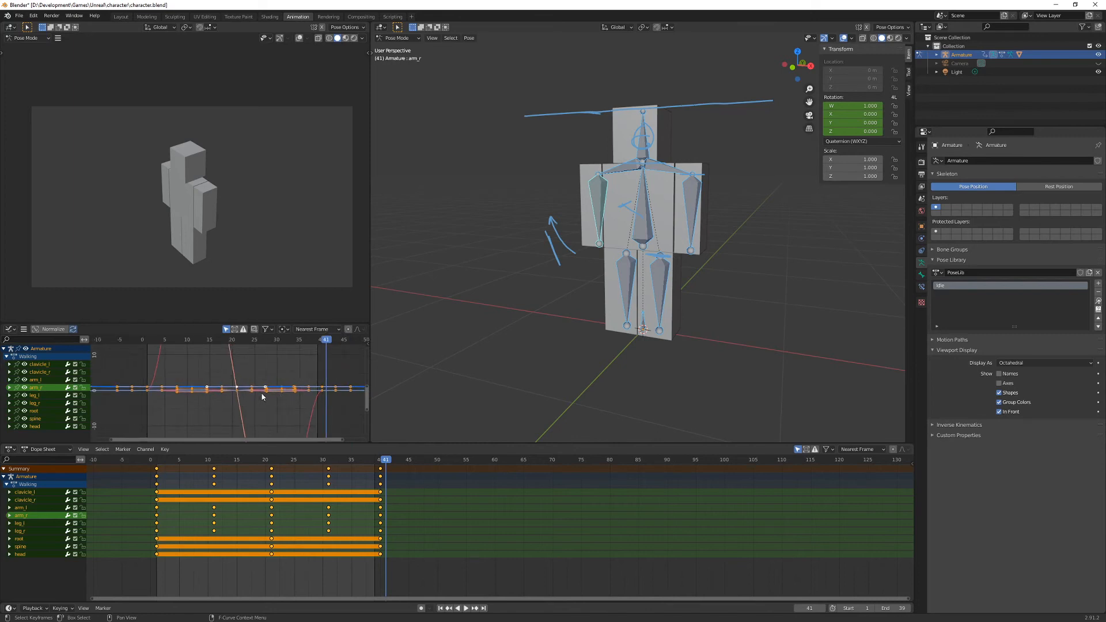
- Enlarge the Graph Editor area and examine the Walking curves near the cycle's end at frame 40
scroll(277, 397, "down", 6)
scroll(261, 397, "down", 3)
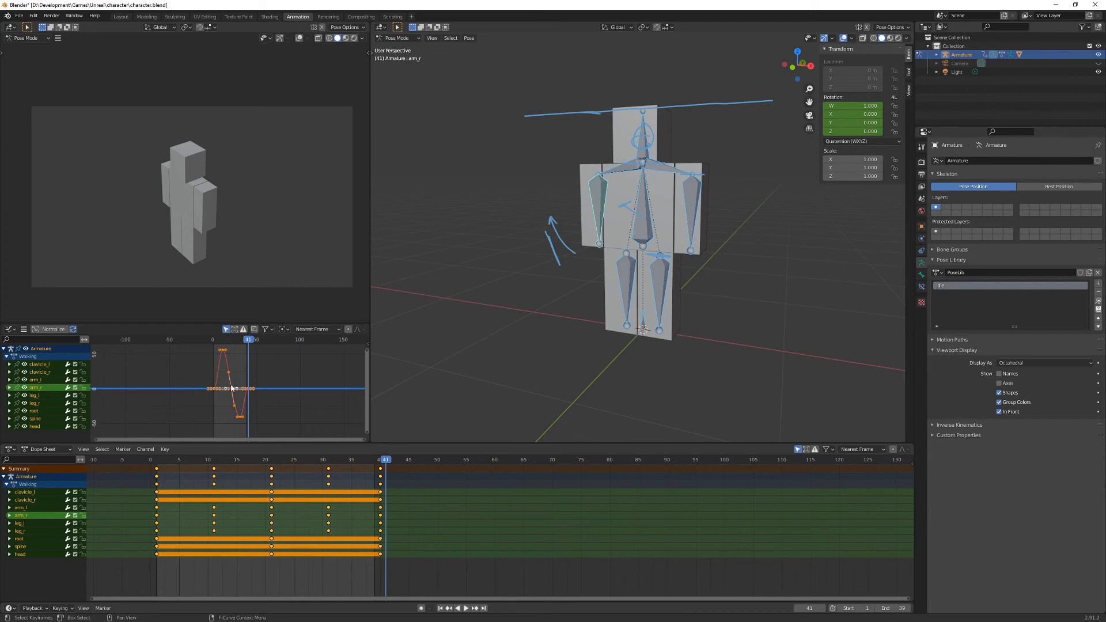
scroll(258, 362, "up", 1)
left_click_drag(274, 324, 274, 263)
scroll(264, 364, "up", 7)
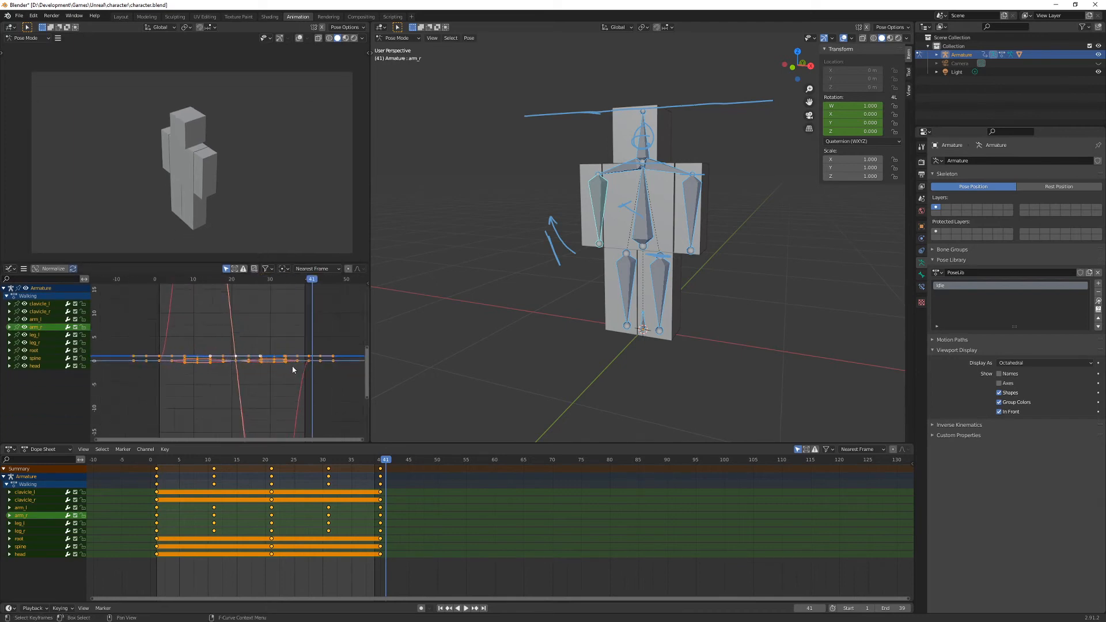
middle_click_drag(241, 367, 223, 358)
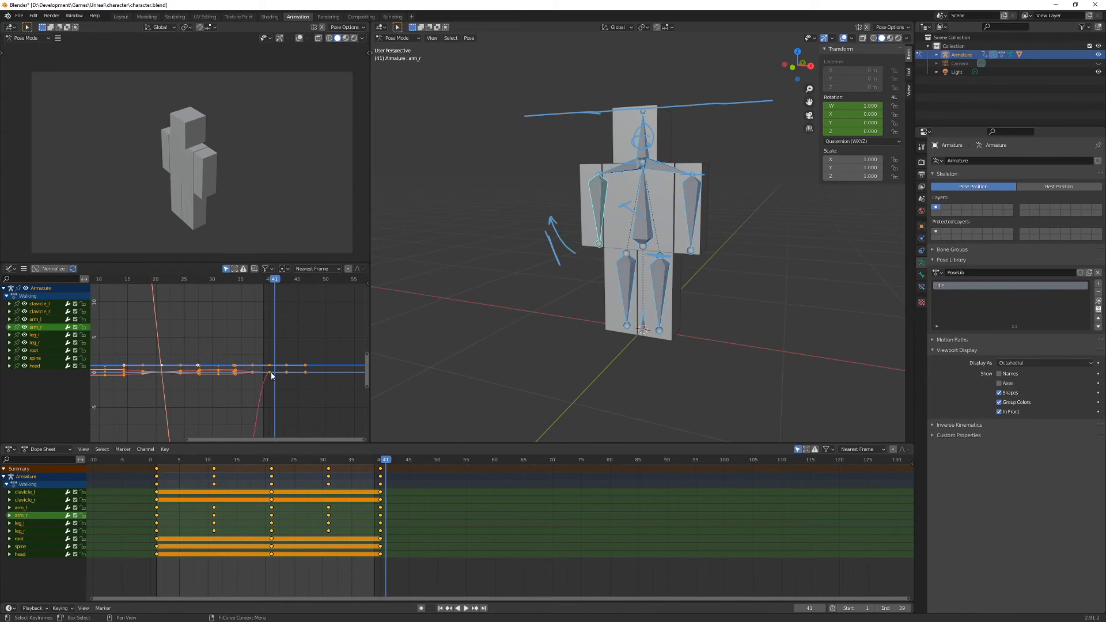
scroll(271, 373, "down", 7)
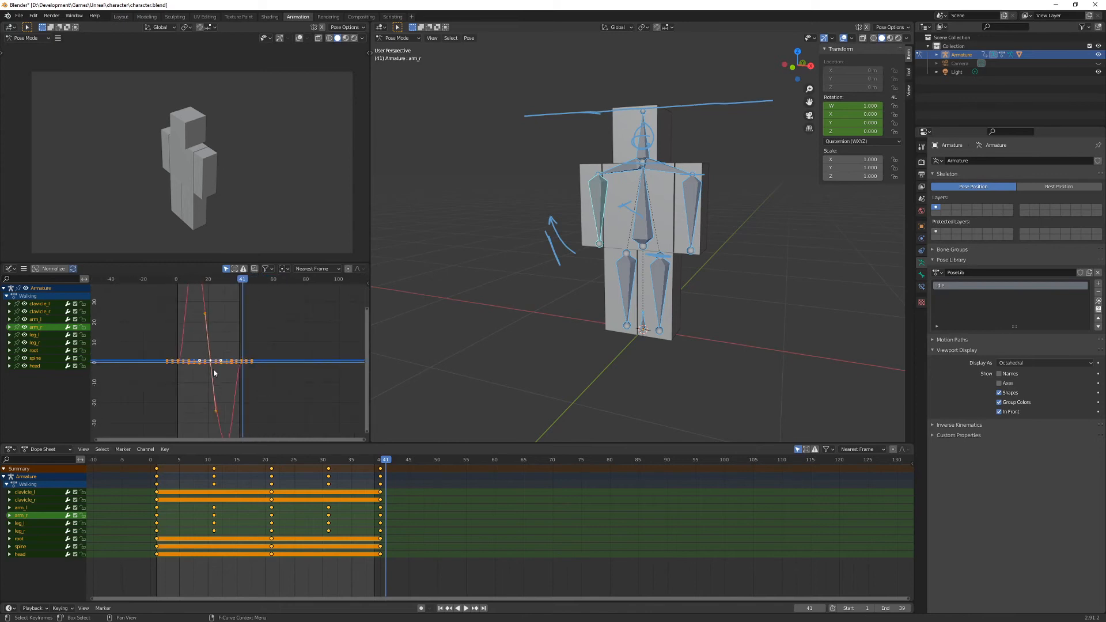
- Scrub the Walking action between frames 30 and 32 to compare the pose with the steep curve's lowest point
scroll(222, 415, "down", 5, "shift")
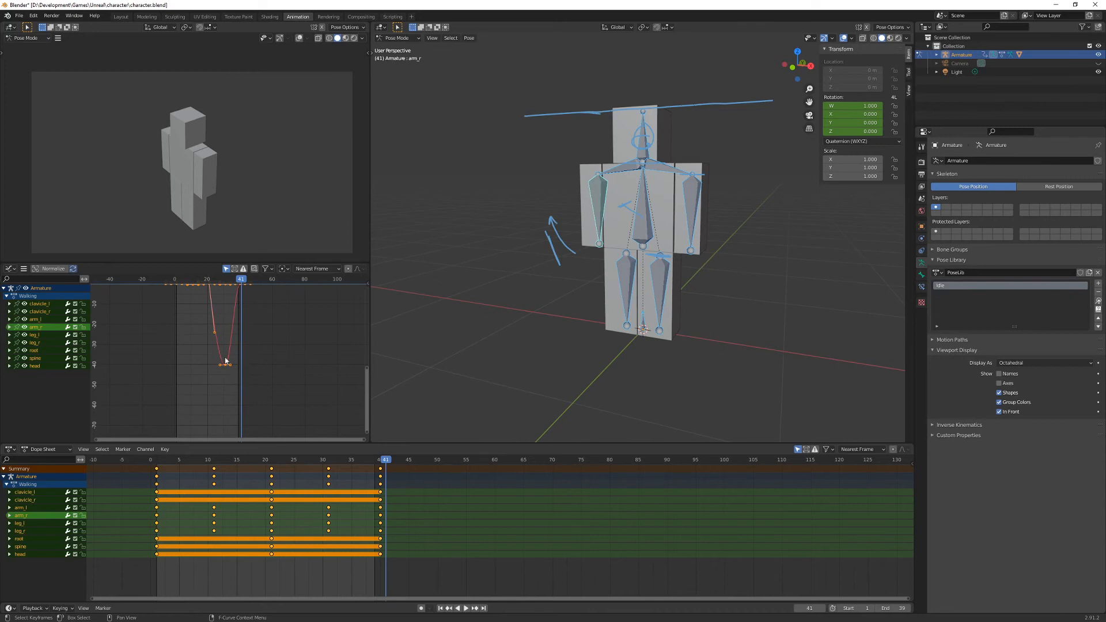
left_click_drag(225, 288, 225, 281)
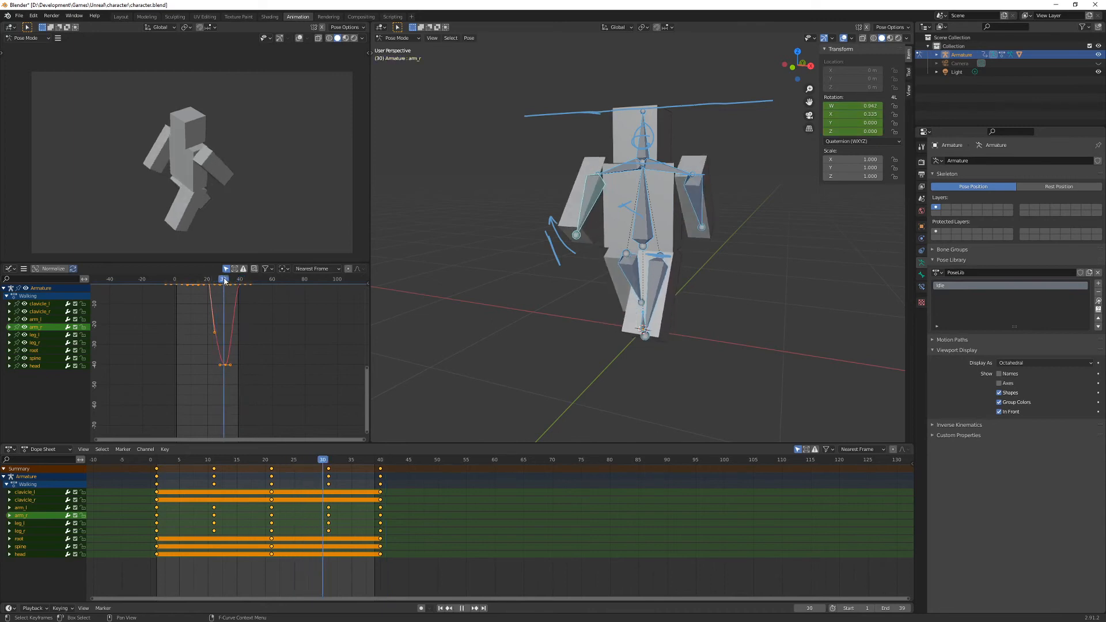
mouse_move(224, 281)
left_mouse_down()
mouse_move(238, 281)
mouse_move(228, 286)
left_mouse_up()
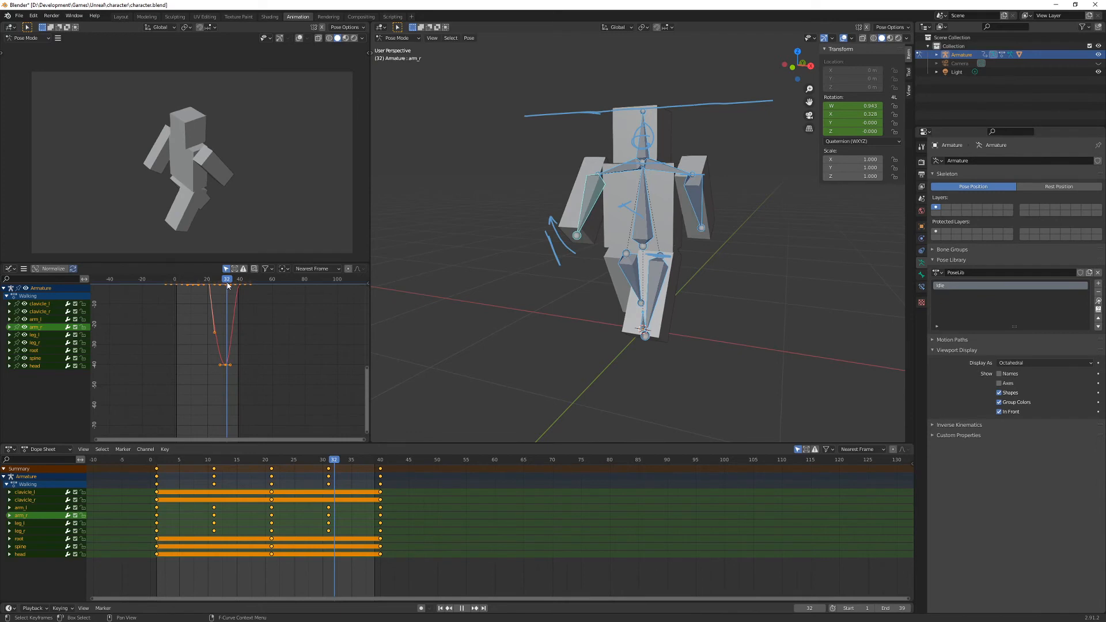
left_click_drag(228, 285, 226, 285)
- Select only both arm and both leg bones to limit the Graph Editor to their curves
middle_click_drag(235, 315, 214, 384)
scroll(213, 385, "up", 10)
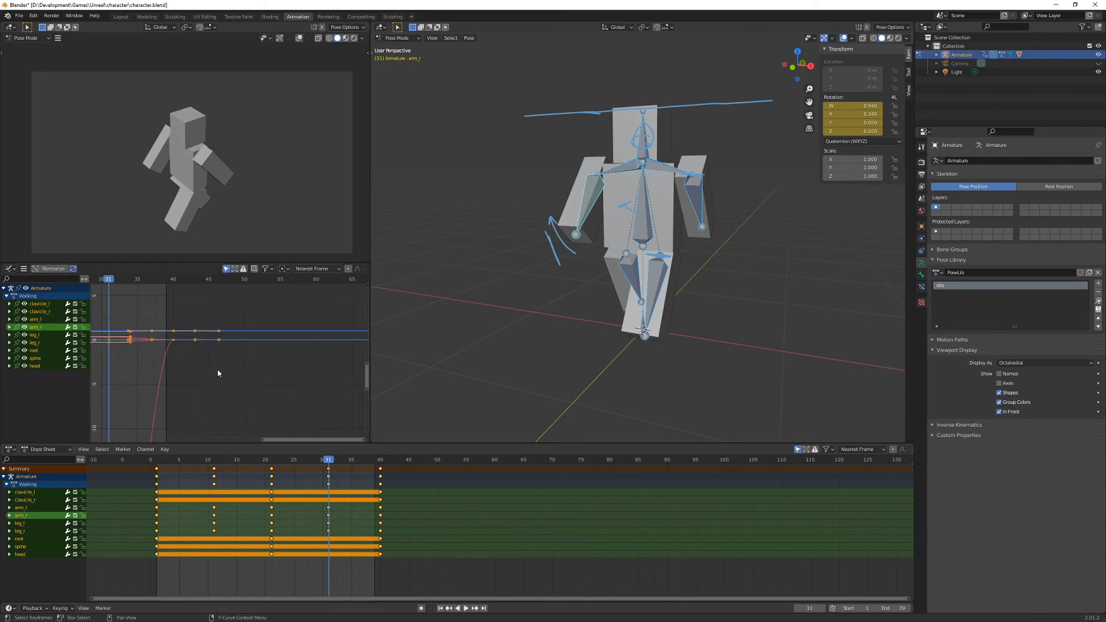
middle_click_drag(223, 364, 296, 383)
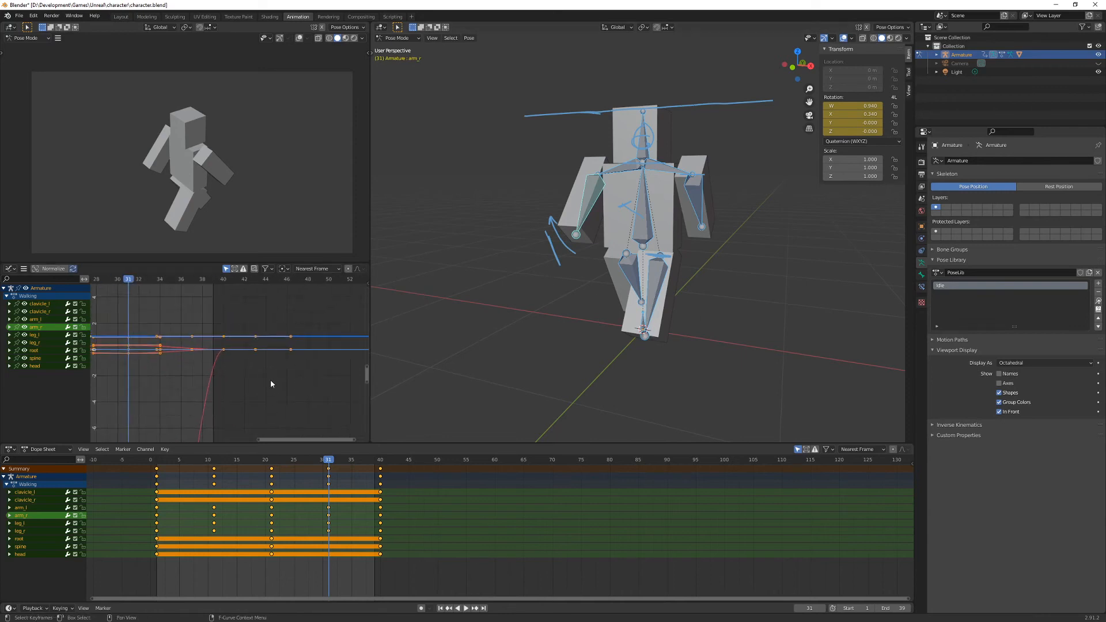
left_click(229, 373)
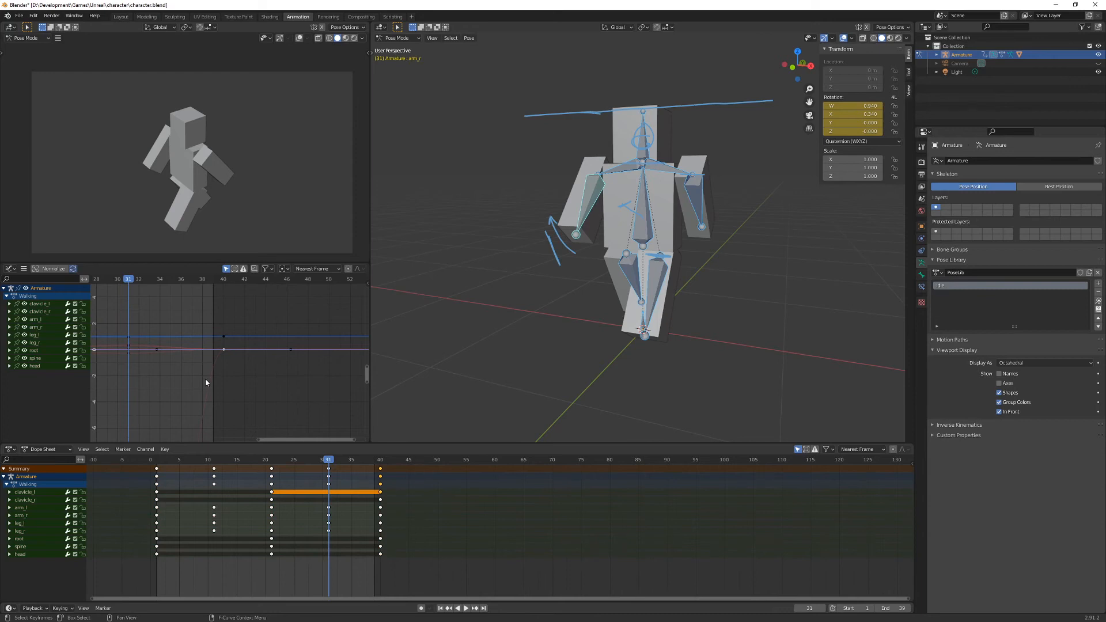
left_click(657, 278)
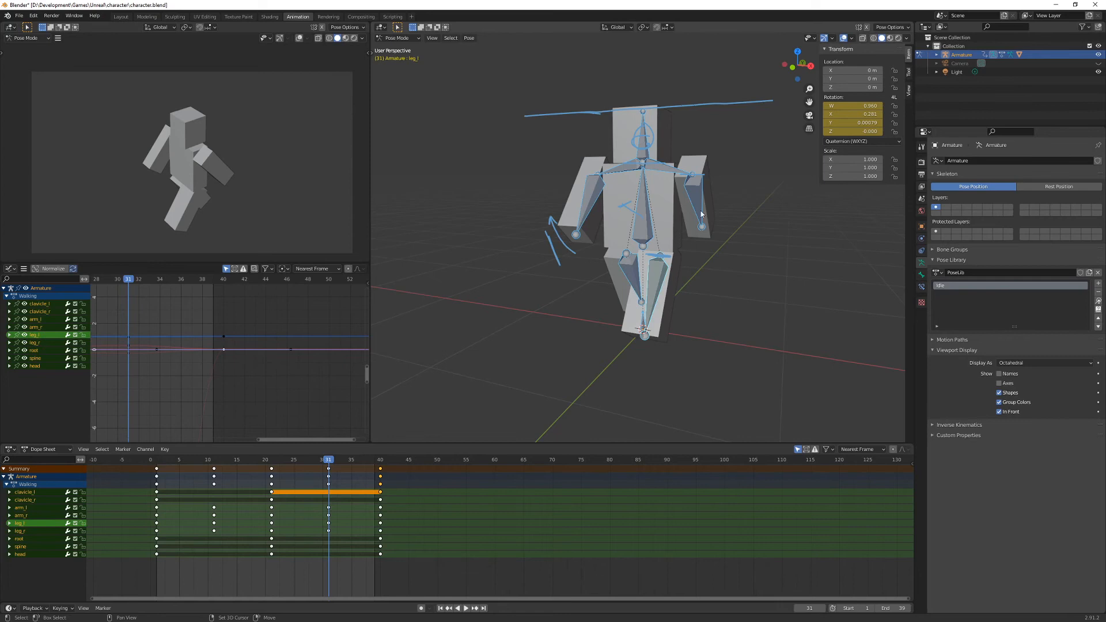
left_click(588, 204)
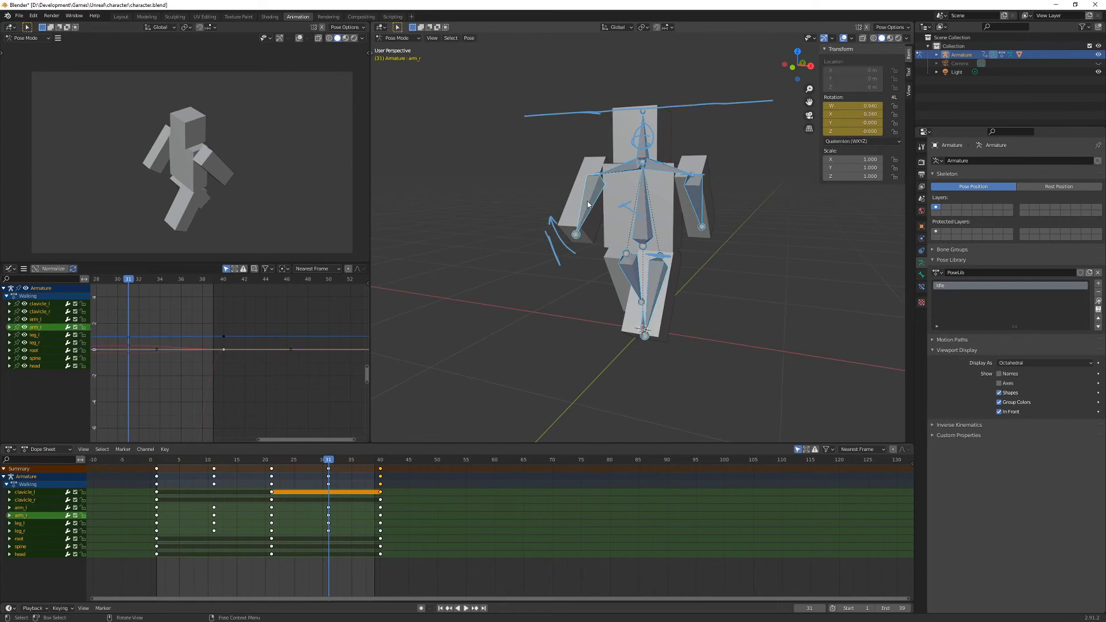
key("alt+a")
left_click(590, 202)
left_click(692, 203, "shift")
left_click(663, 289, "shift")
left_click(628, 266, "shift")
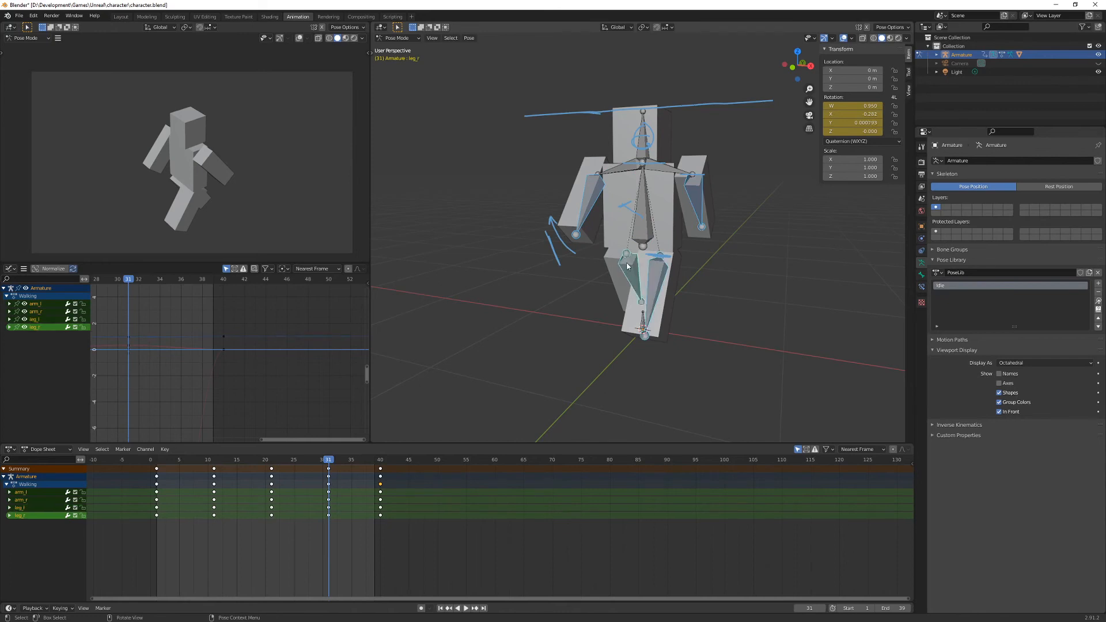
- Set the handle type of the steep red arm curve's keyframes at frames 40 and 21 to Vector
left_click(225, 350)
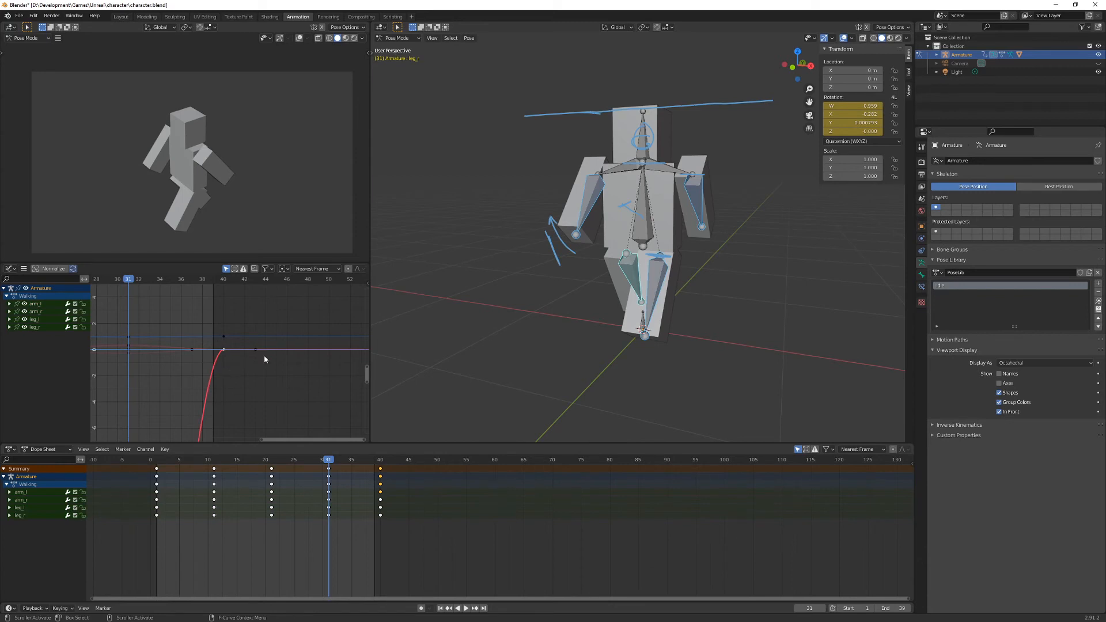
key("v")
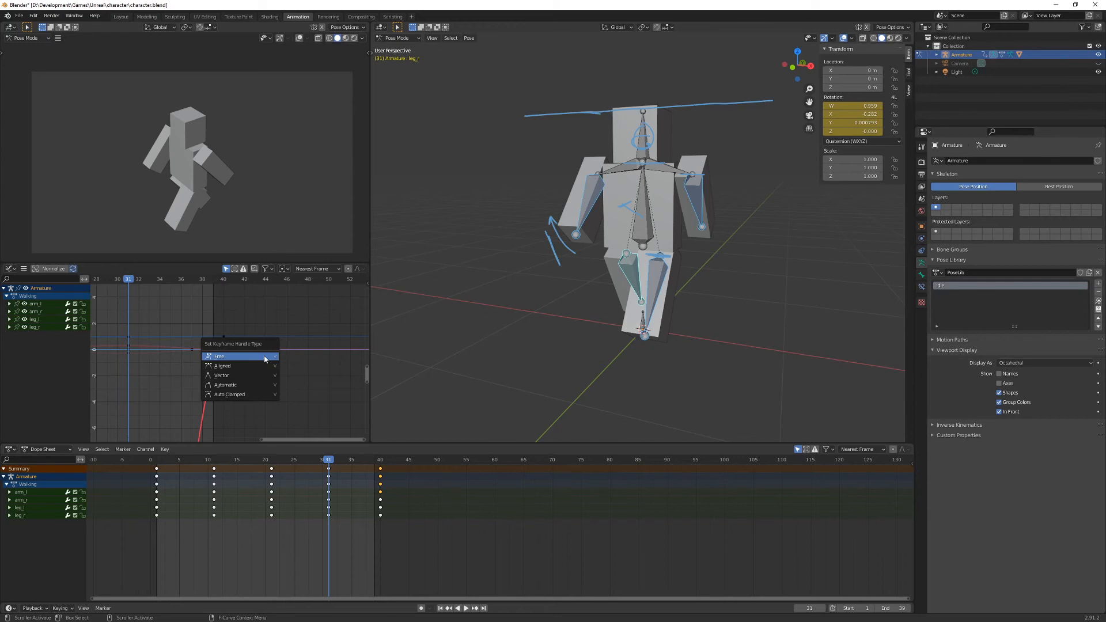
left_click(223, 378)
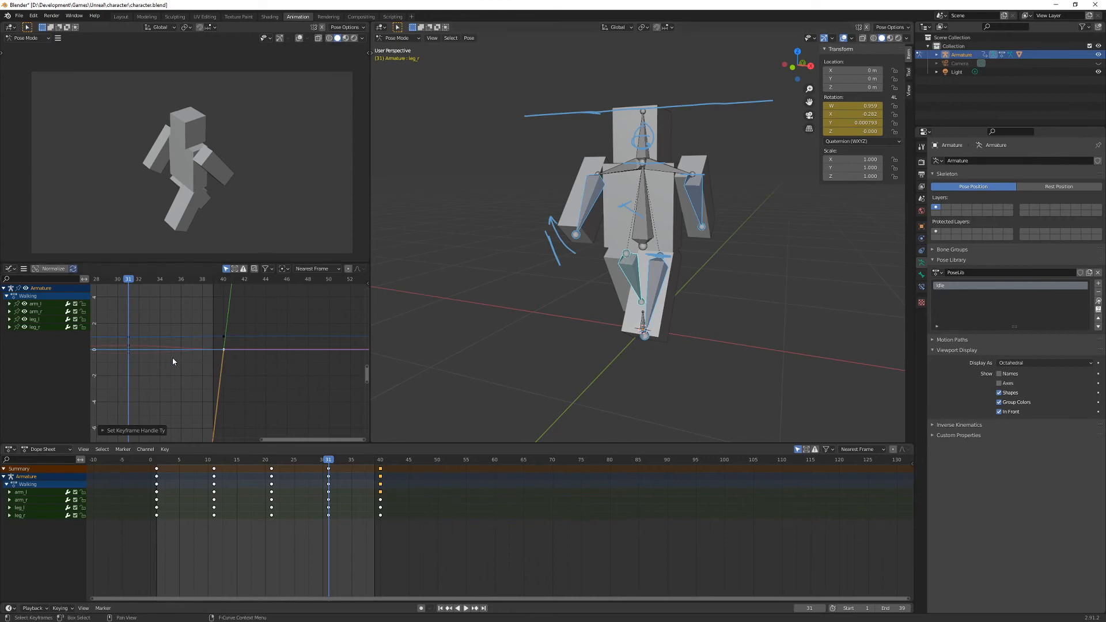
middle_click_drag(157, 357, 341, 364)
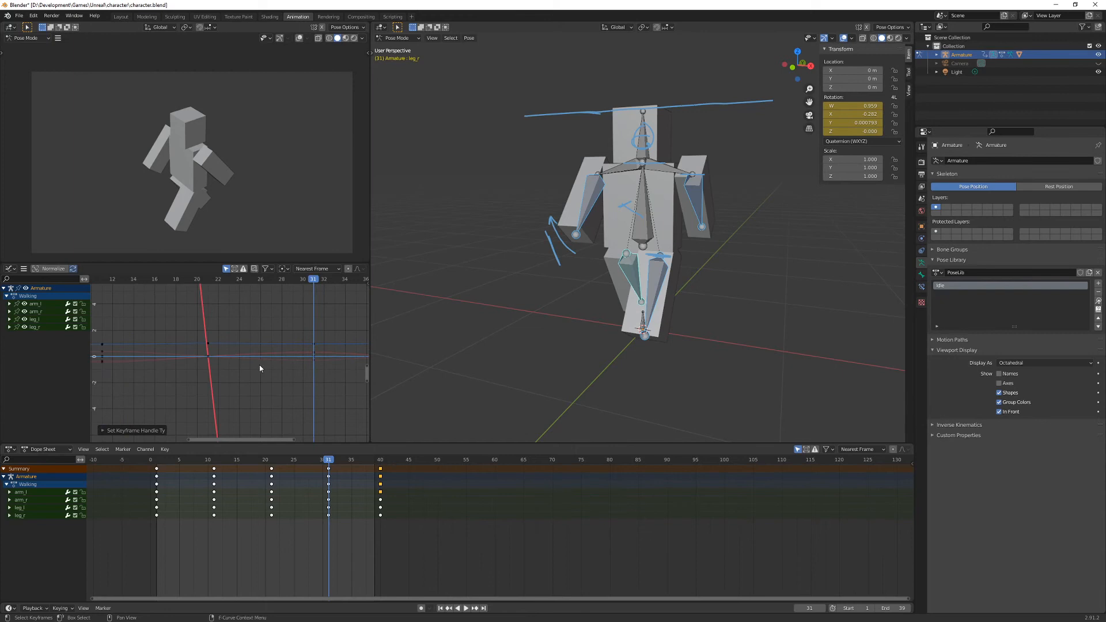
left_click(209, 357)
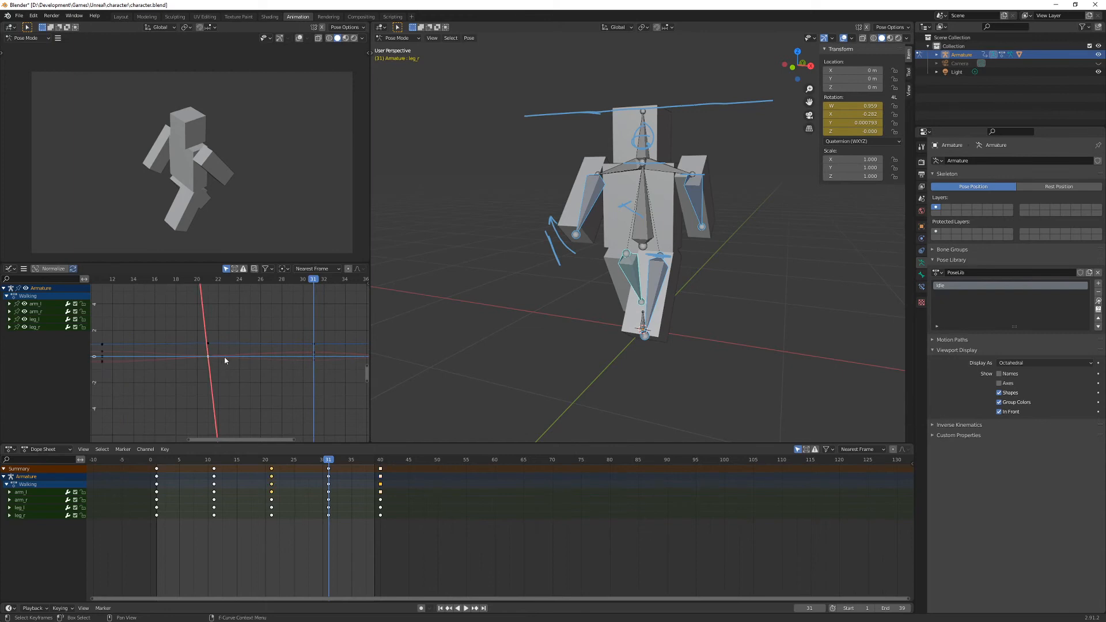
key("v")
left_click(225, 360)
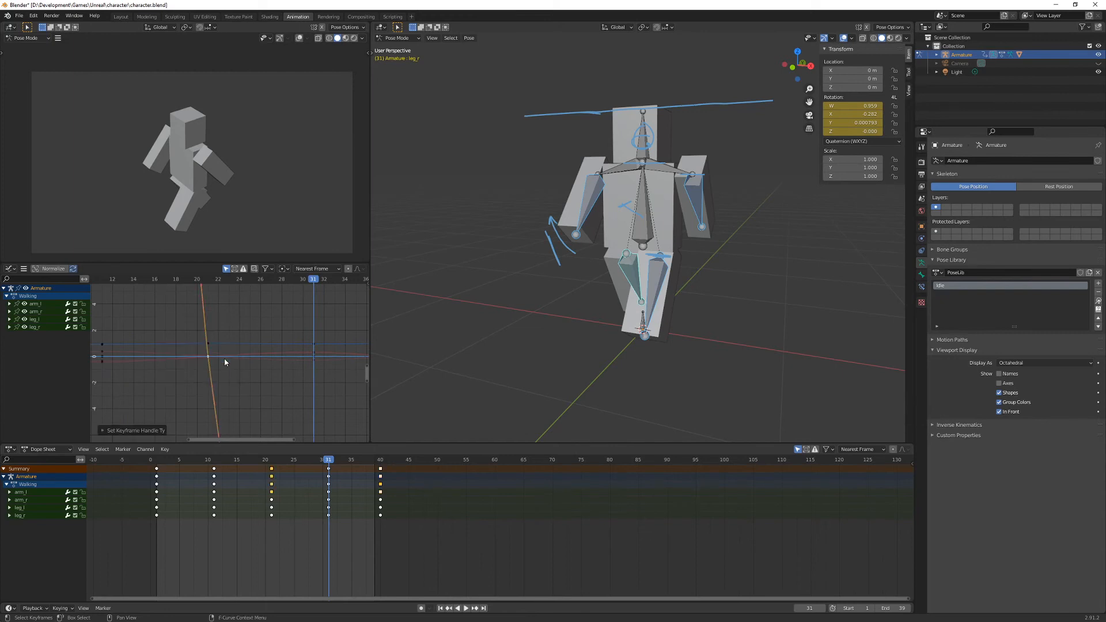
- Examine the arm curve's dip around frame 31, play the Walking loop to check its motion, and save the file
middle_click_drag(259, 397, 251, 328, "shift")
scroll(279, 378, "down", 5)
middle_click_drag(279, 378, 248, 296, "shift")
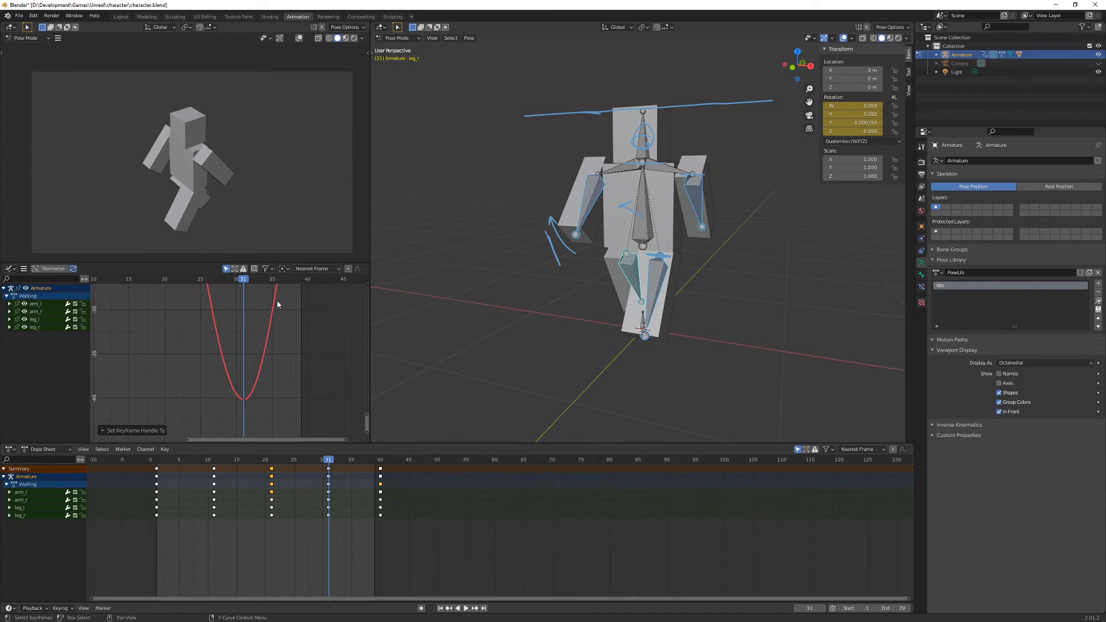
key("space")
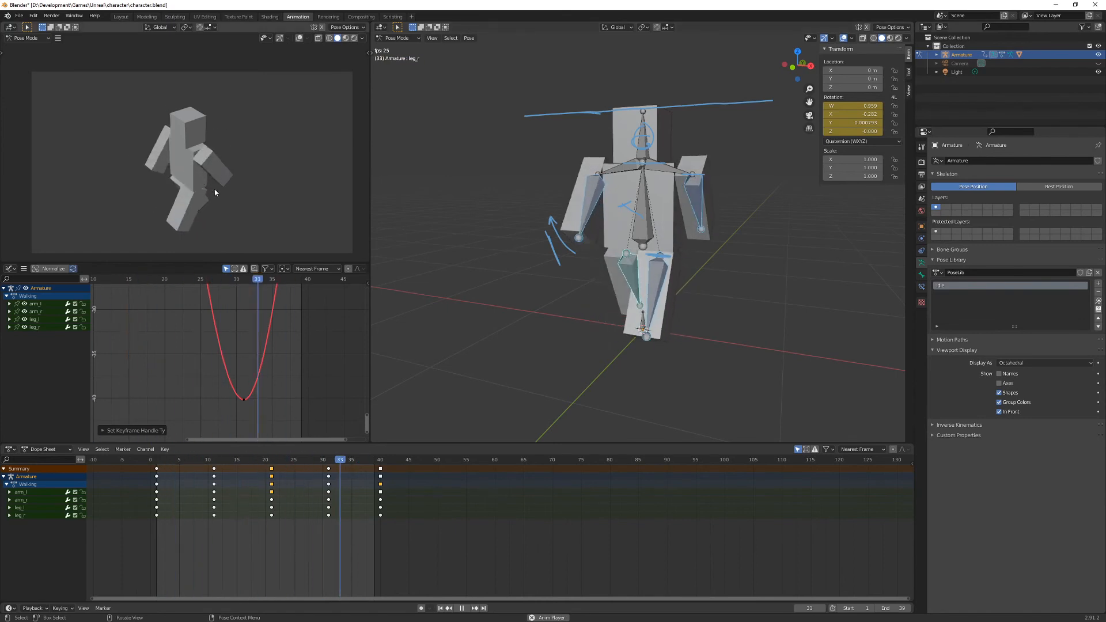
key("Escape")
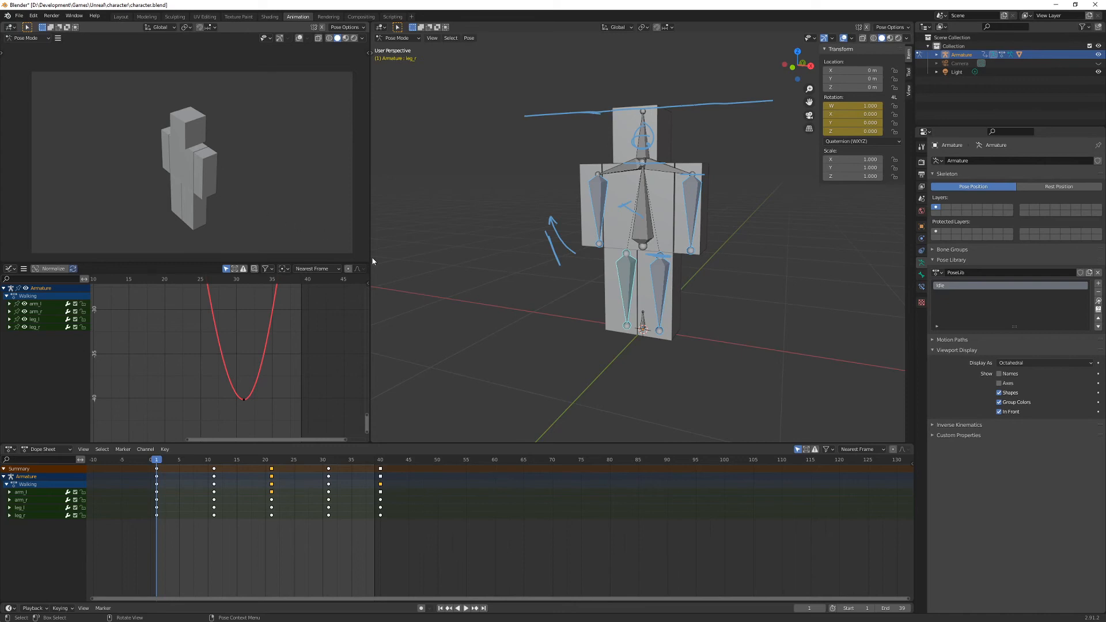
key("ctrl+s")
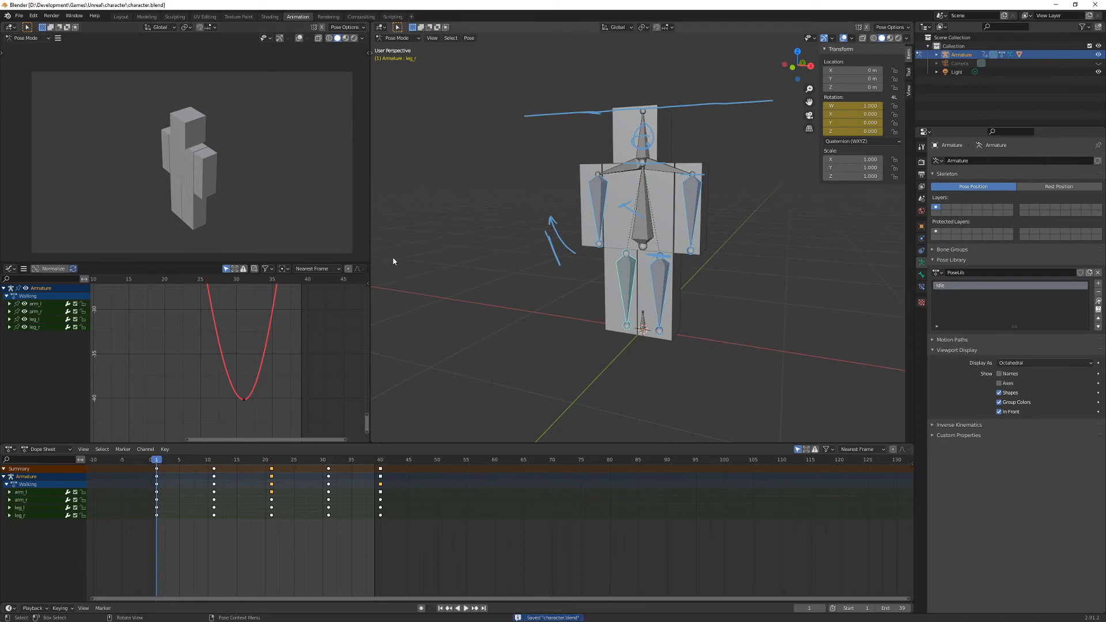
- Change the Graph Editor area back to a Dope Sheet in Action Editor mode
scroll(211, 339, "down", 2)
key("Home")
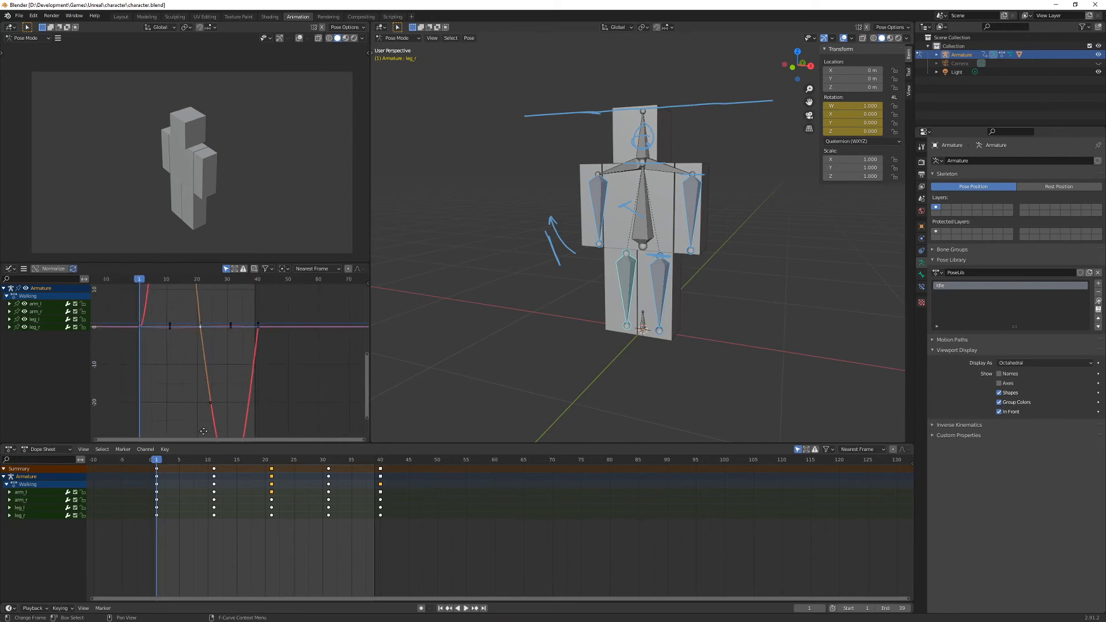
left_click(10, 269)
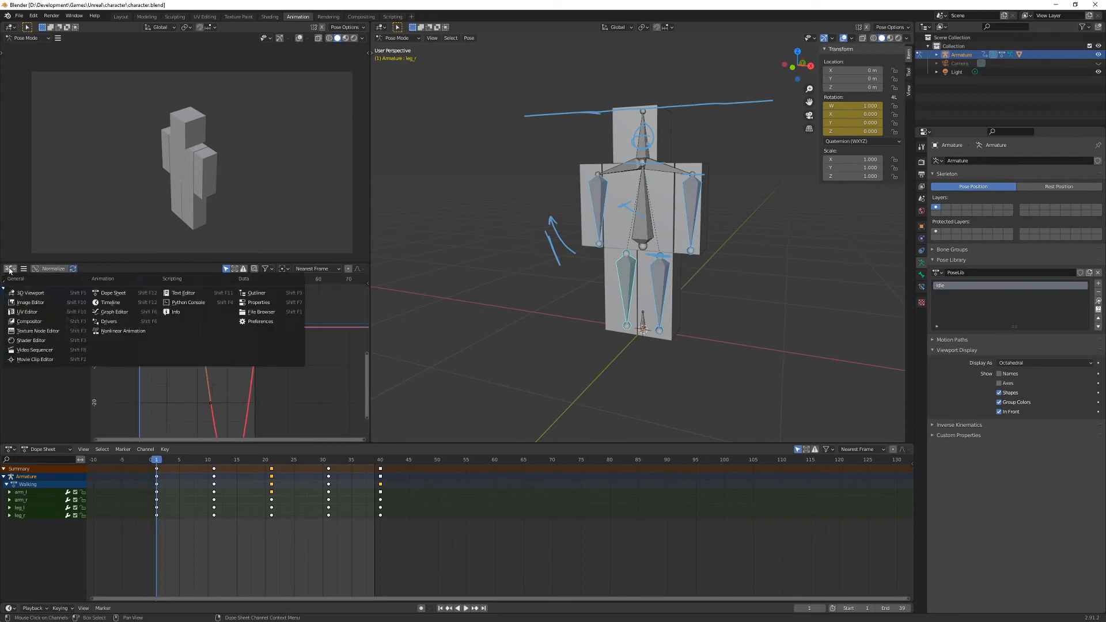
left_click(106, 293)
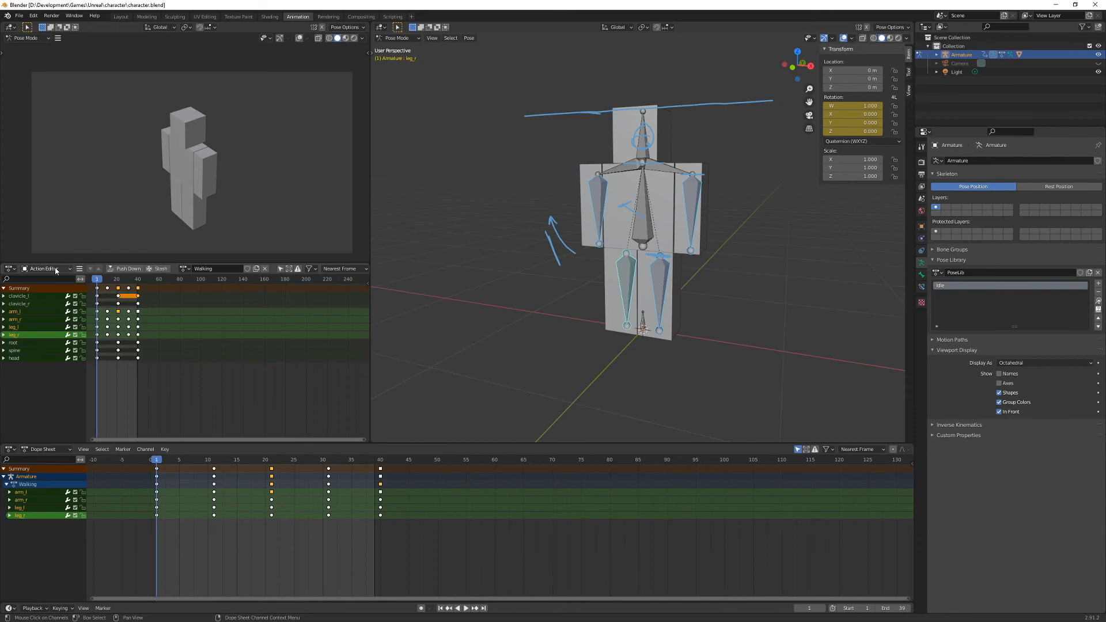
left_click(46, 268)
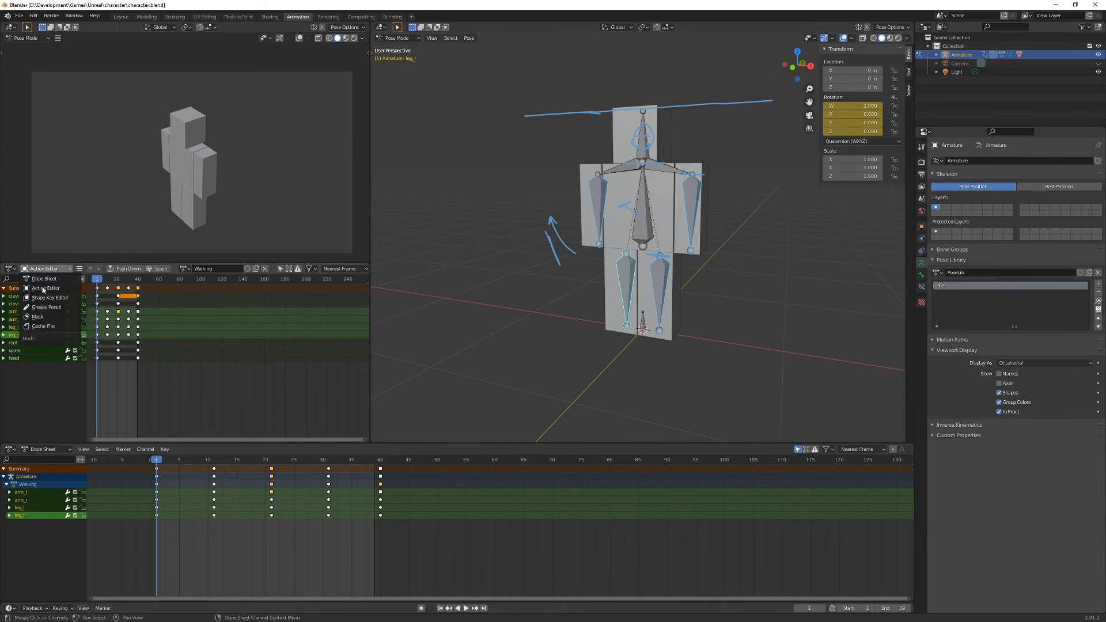
left_click(45, 288)
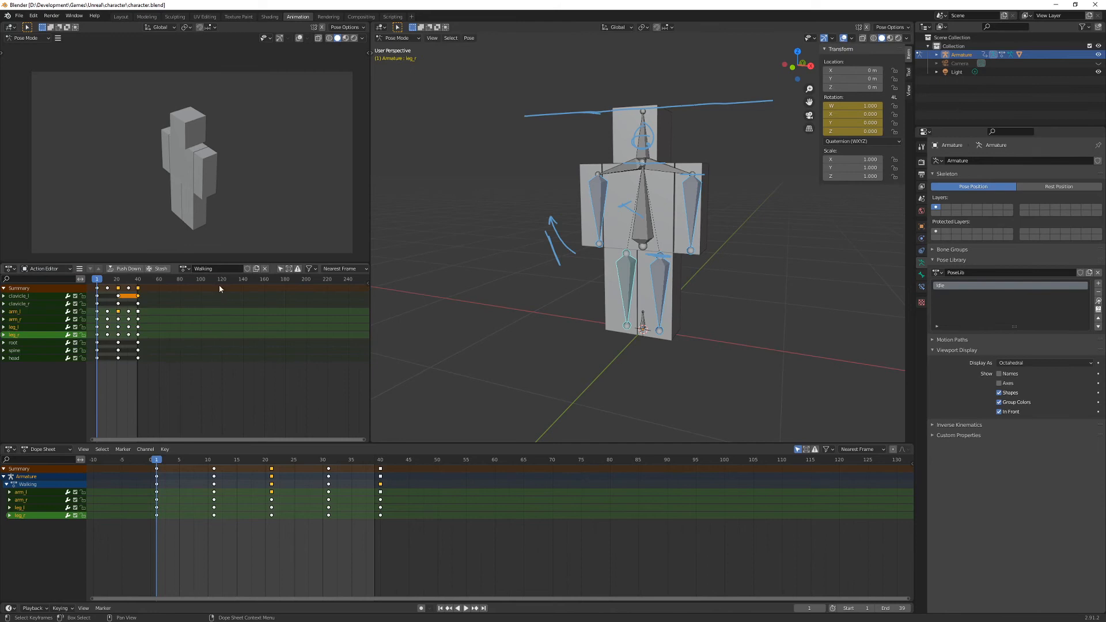
- Create a new action as a copy of Walking and name it Idle
left_click(256, 269)
left_click(216, 270)
type("Idle")
key("Return")
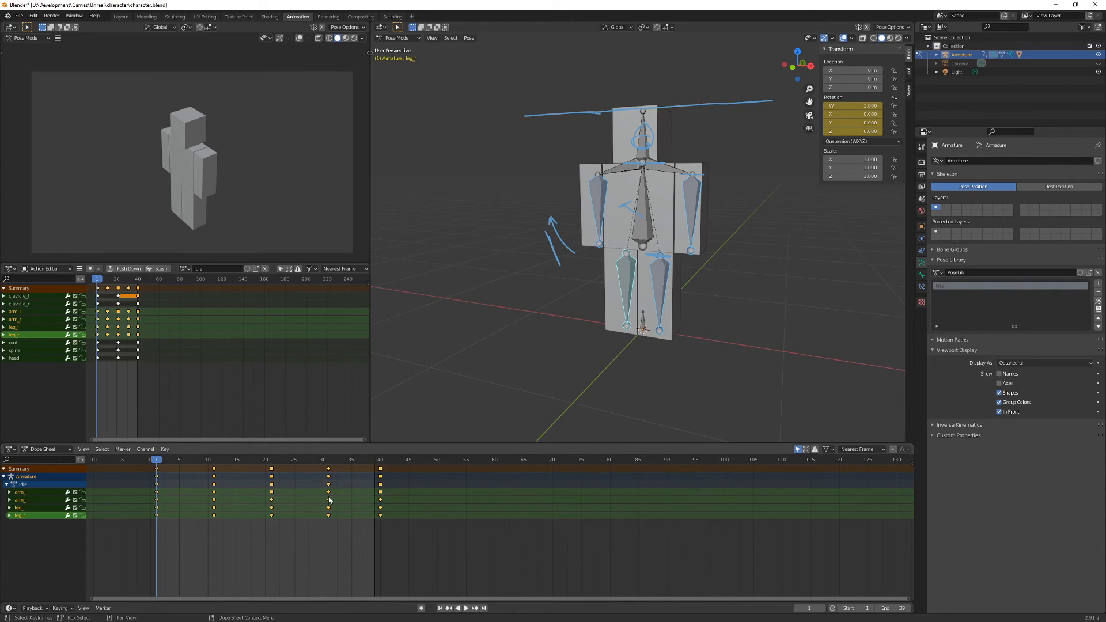
- Delete all keyframes of the Idle action, first for the arms and legs, and then for the remaining bones
key("x")
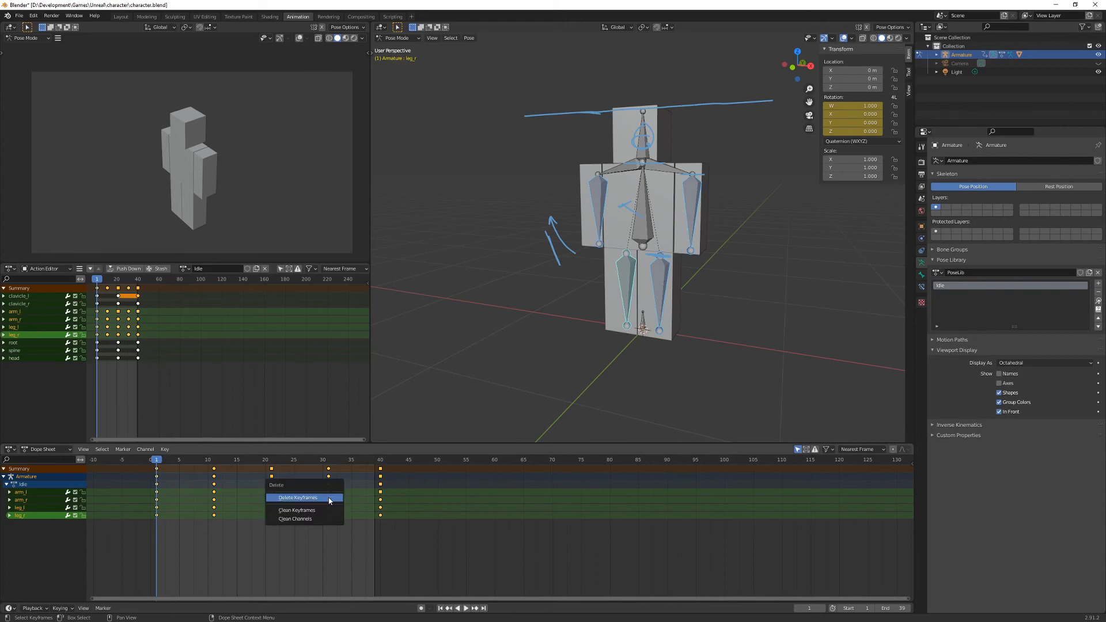
left_click(329, 499)
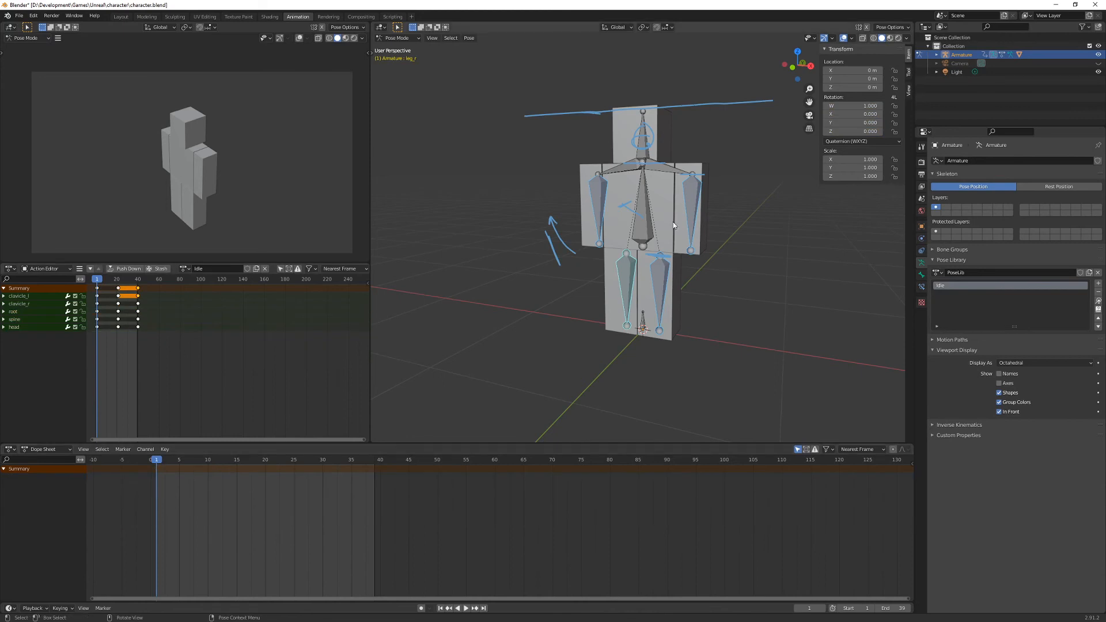
key("a")
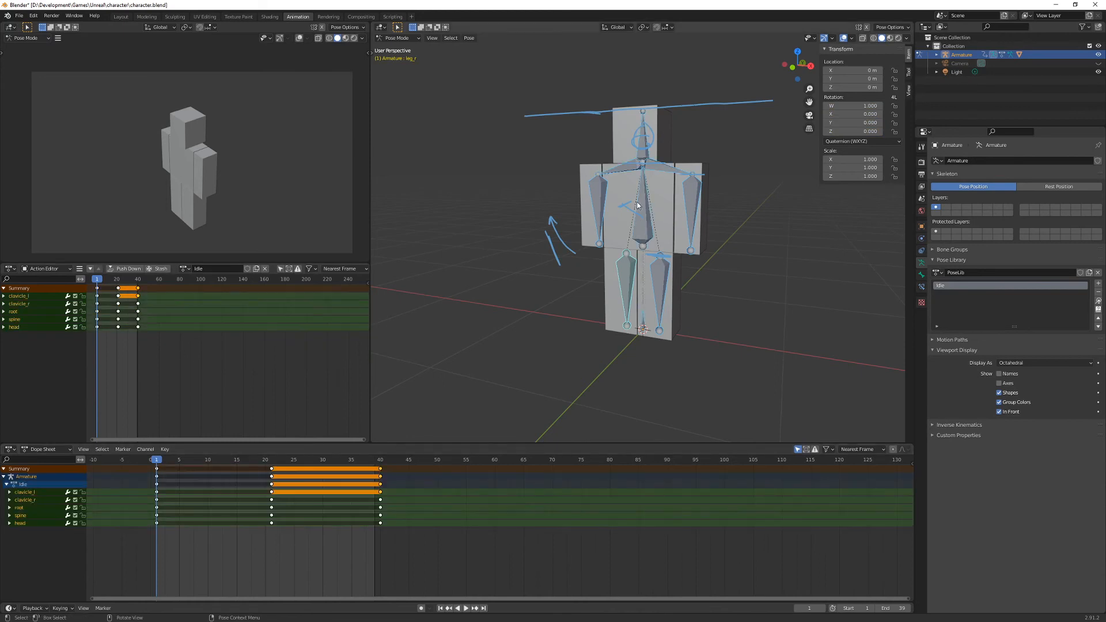
key("x")
left_click(321, 494)
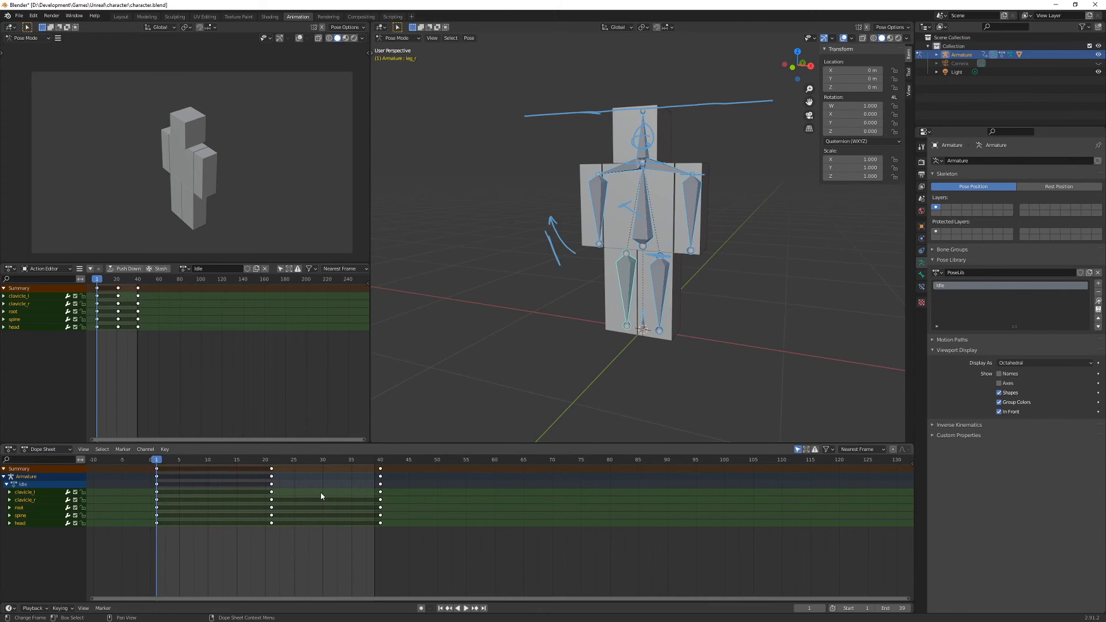
key("a")
left_click(296, 493)
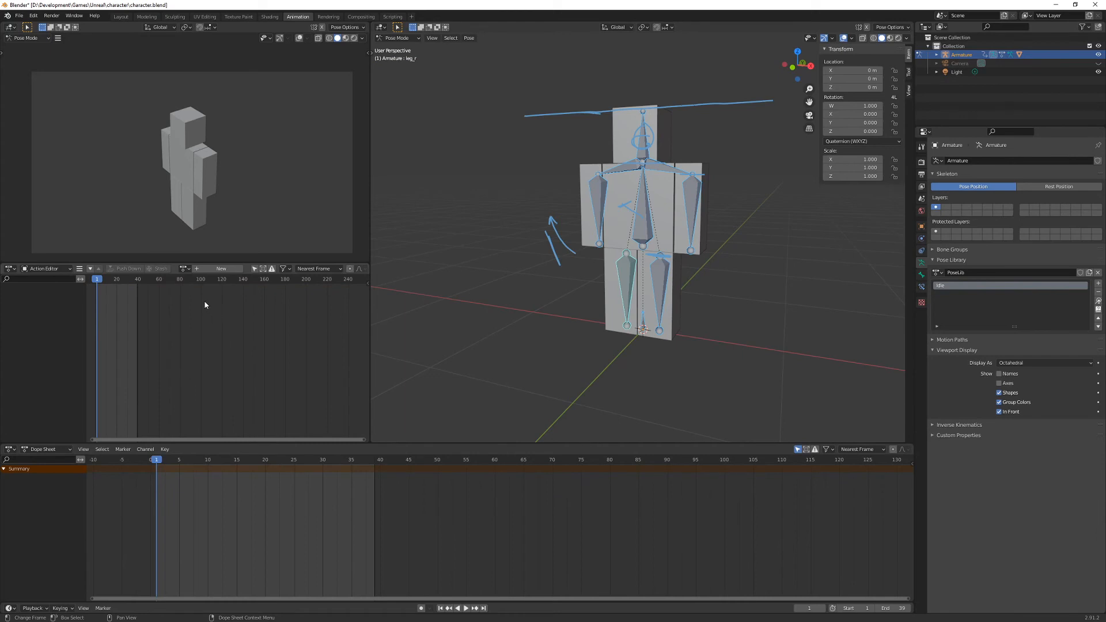
- Assign the Idle action to the armature and insert rotation keyframes for all bones at frame 1
left_click(190, 270)
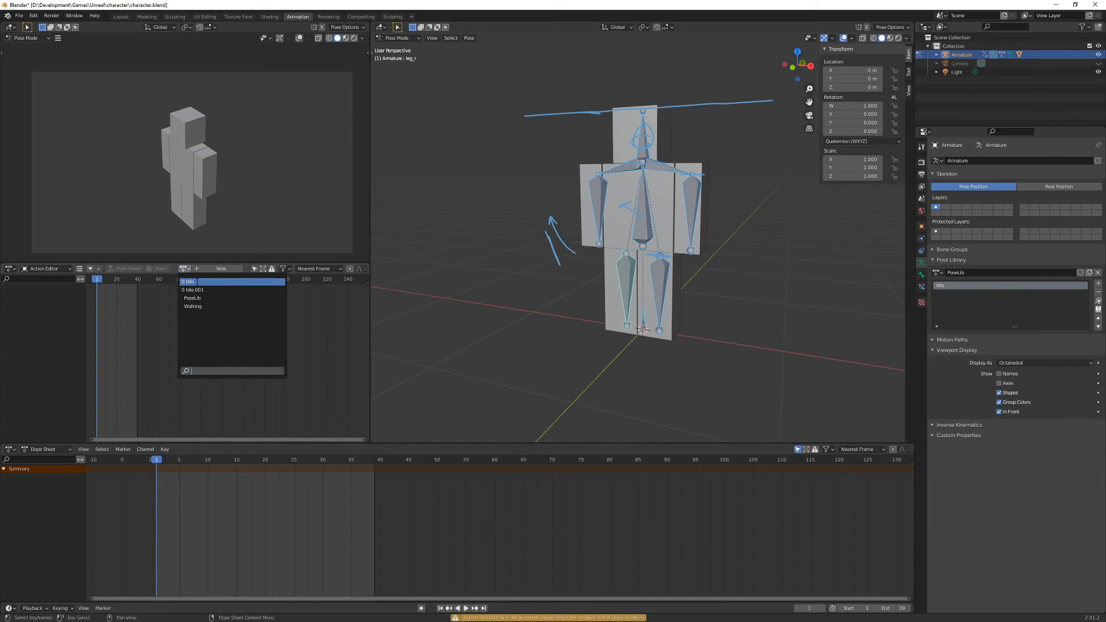
left_click(192, 281)
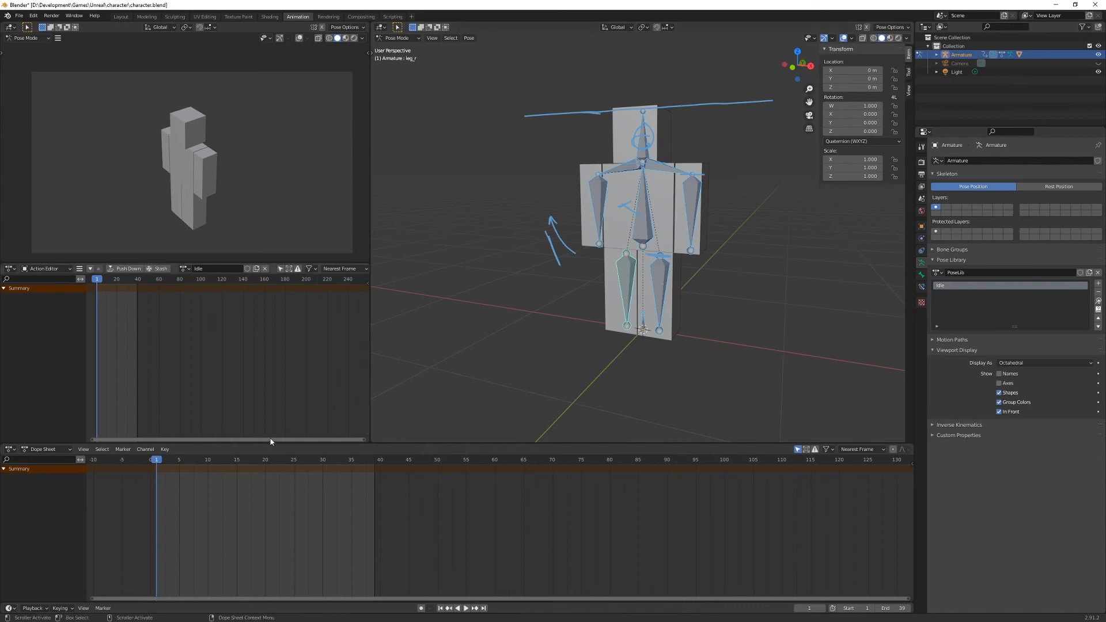
key("i")
left_click(615, 239)
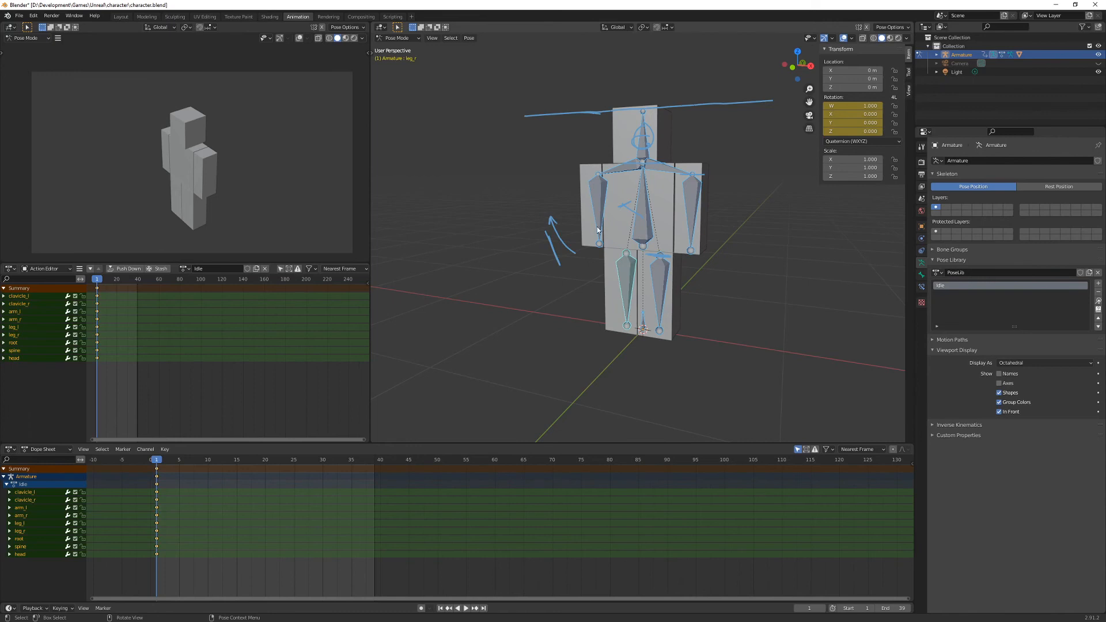
key("i")
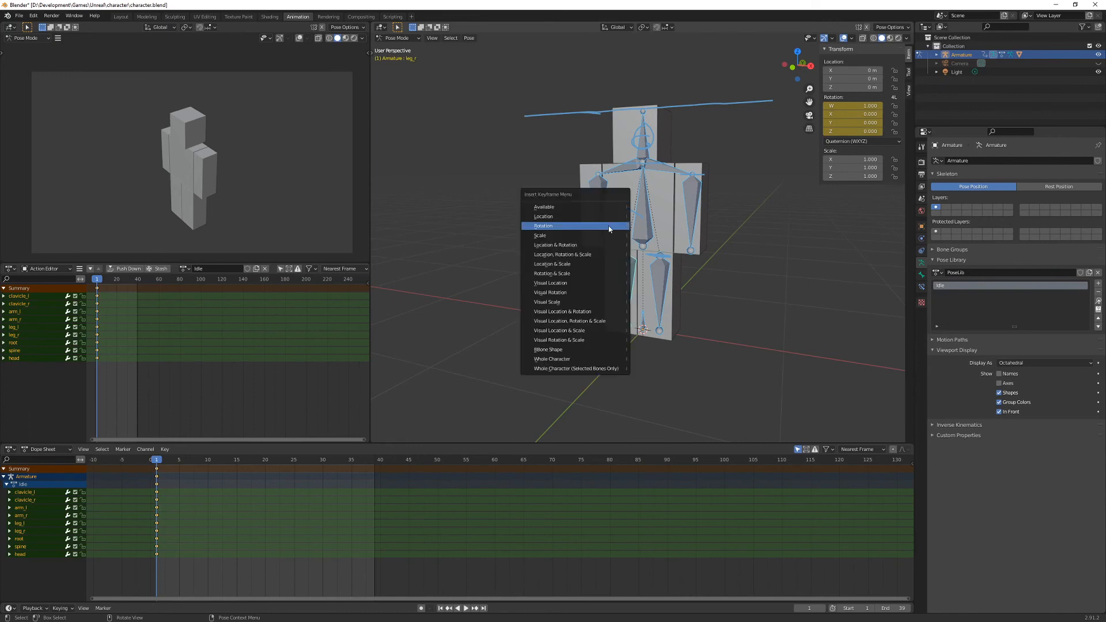
left_click(545, 227)
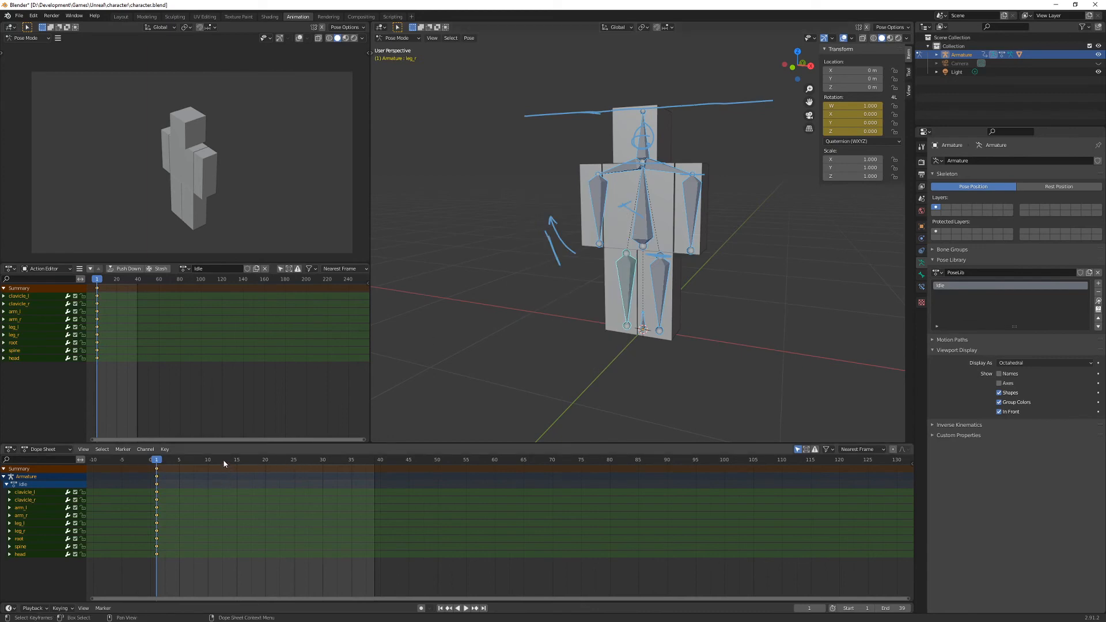
- Set the timeline's end frame to 100 and play it through to judge the length of the idle loop
left_click_drag(224, 461, 478, 458)
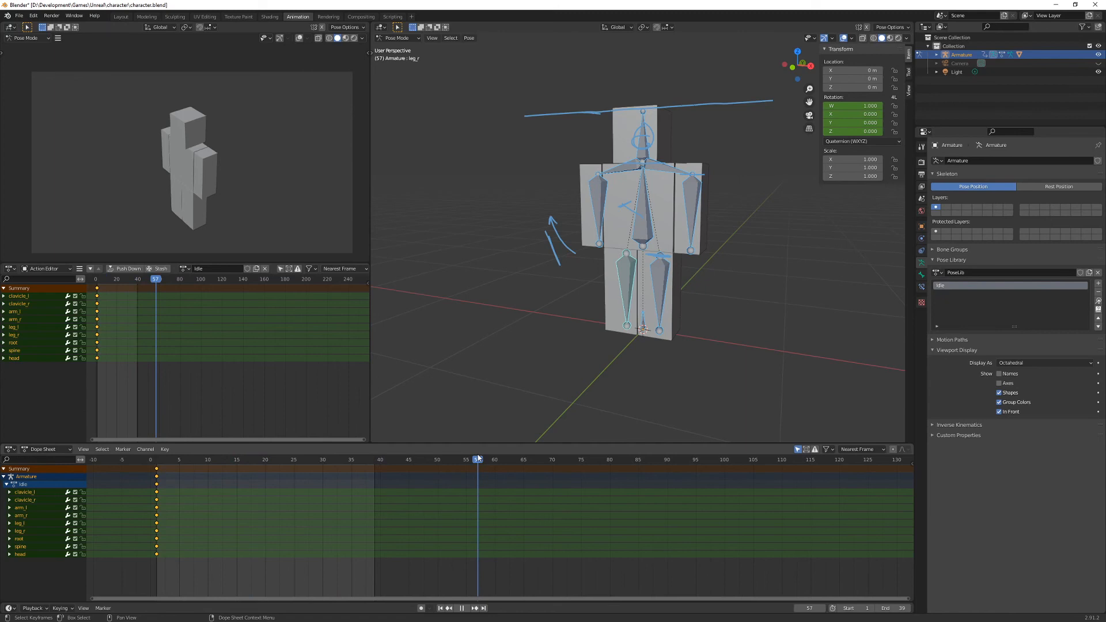
left_click_drag(478, 458, 724, 461)
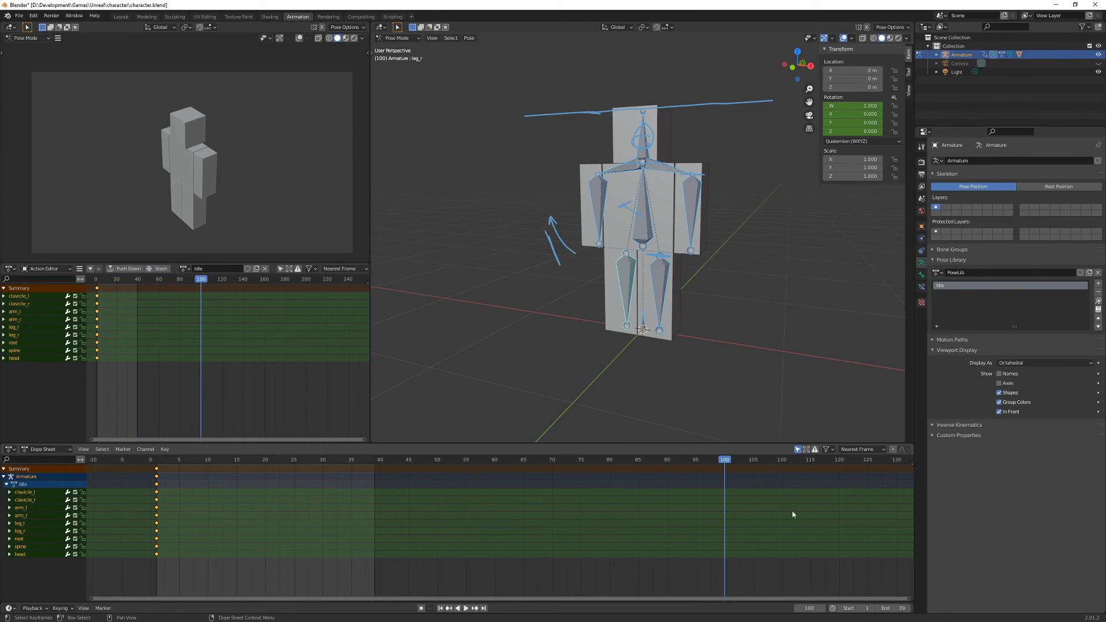
left_click(900, 609)
type("10")
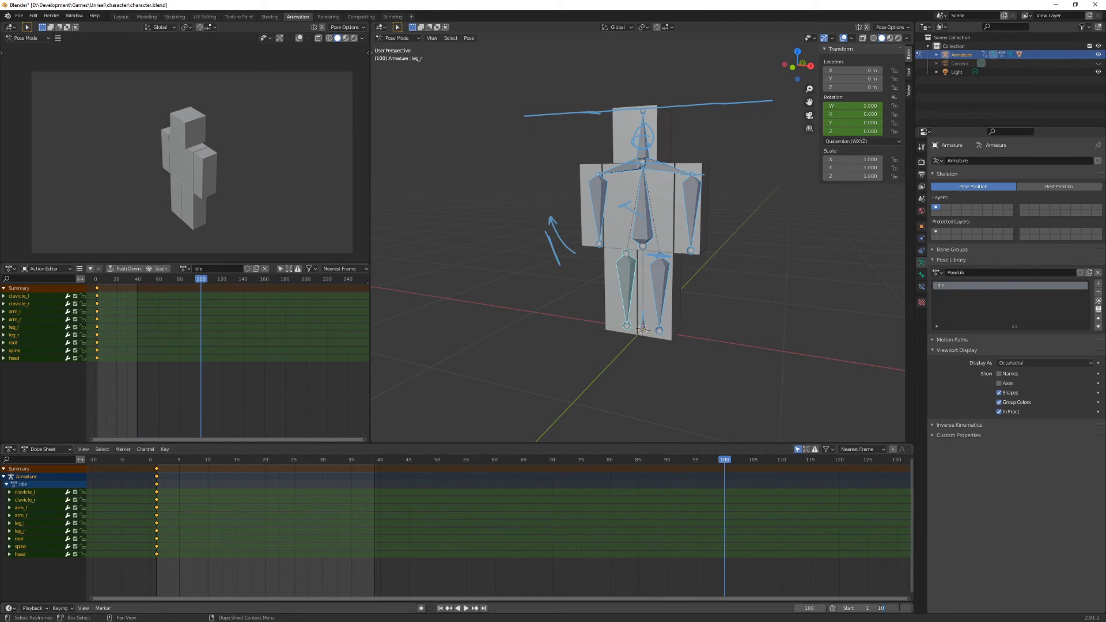
type("0")
key("Return")
key("space")
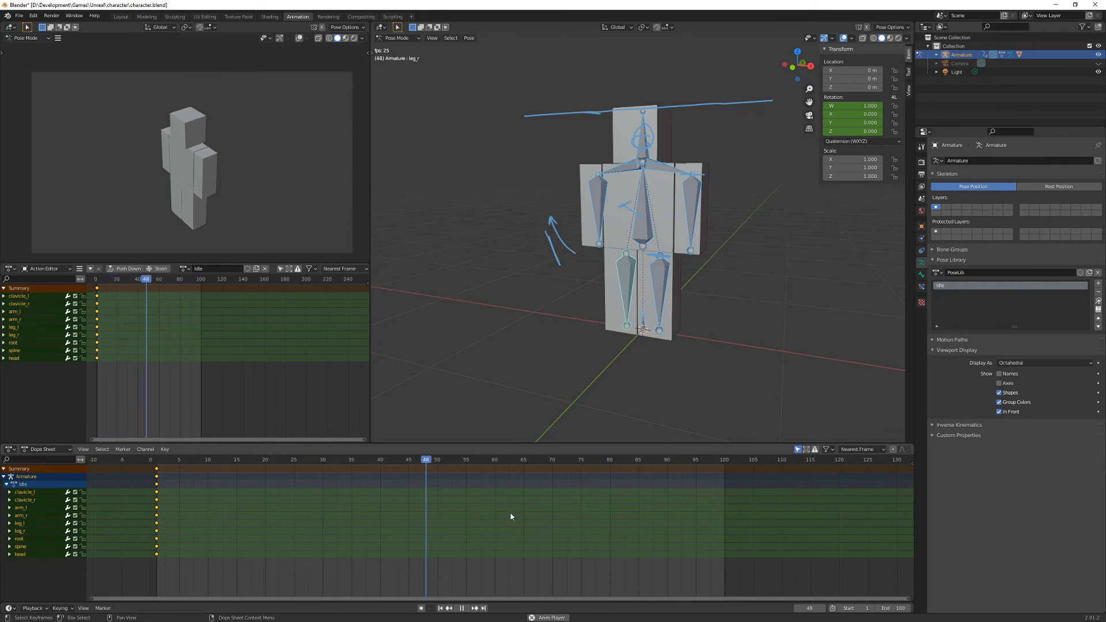
key("space")
- Duplicate all bones' frame 1 keyframes to frame 100
left_click_drag(683, 460, 725, 462)
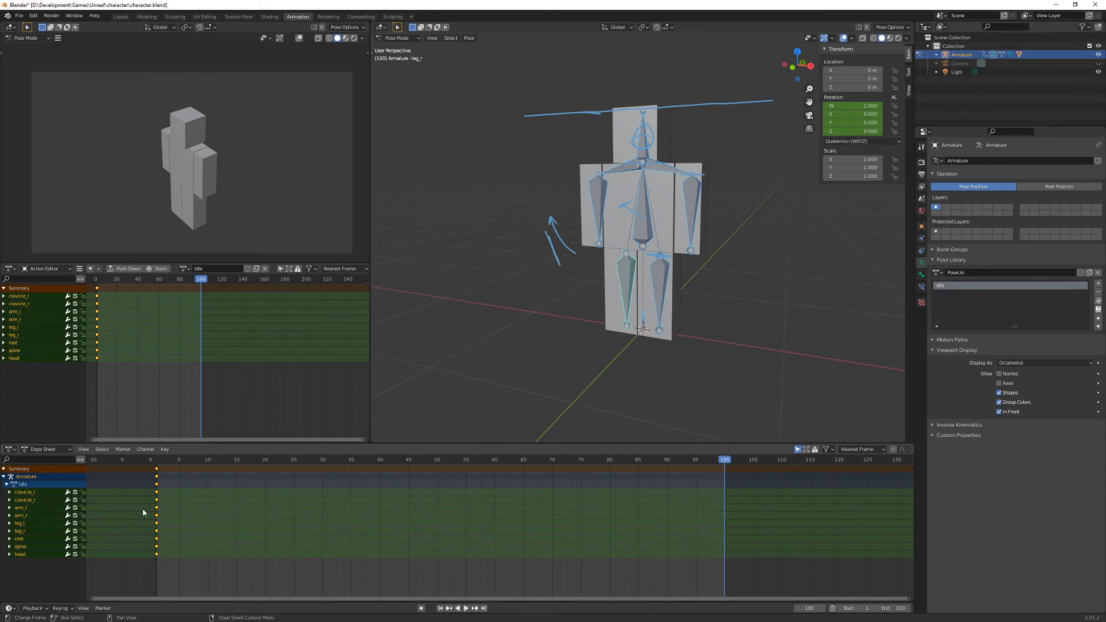
key("shift+d")
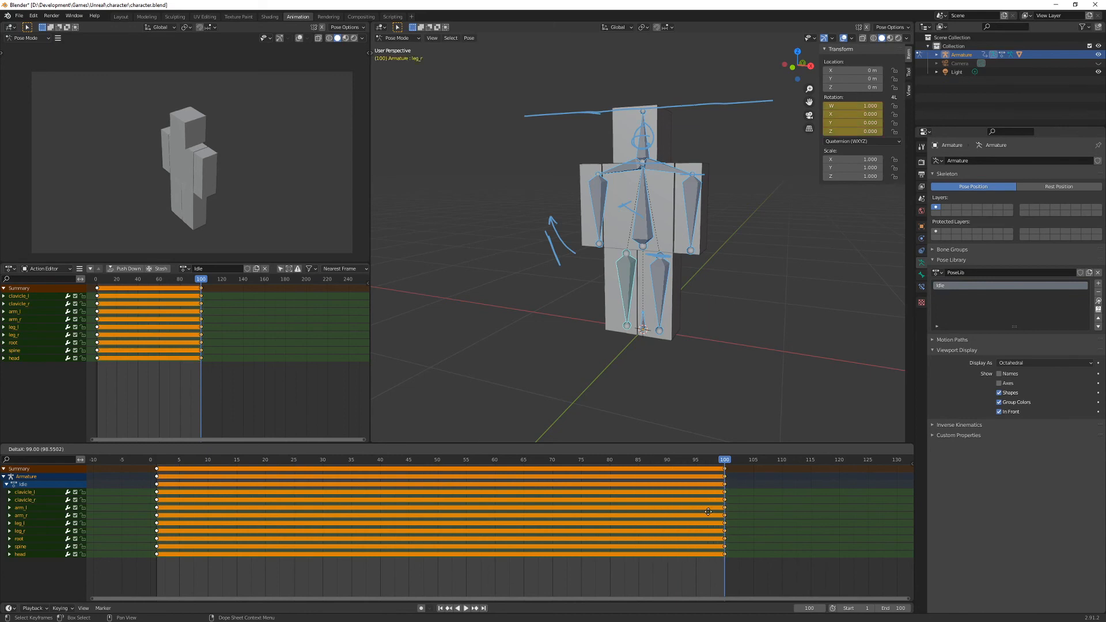
left_click(707, 515)
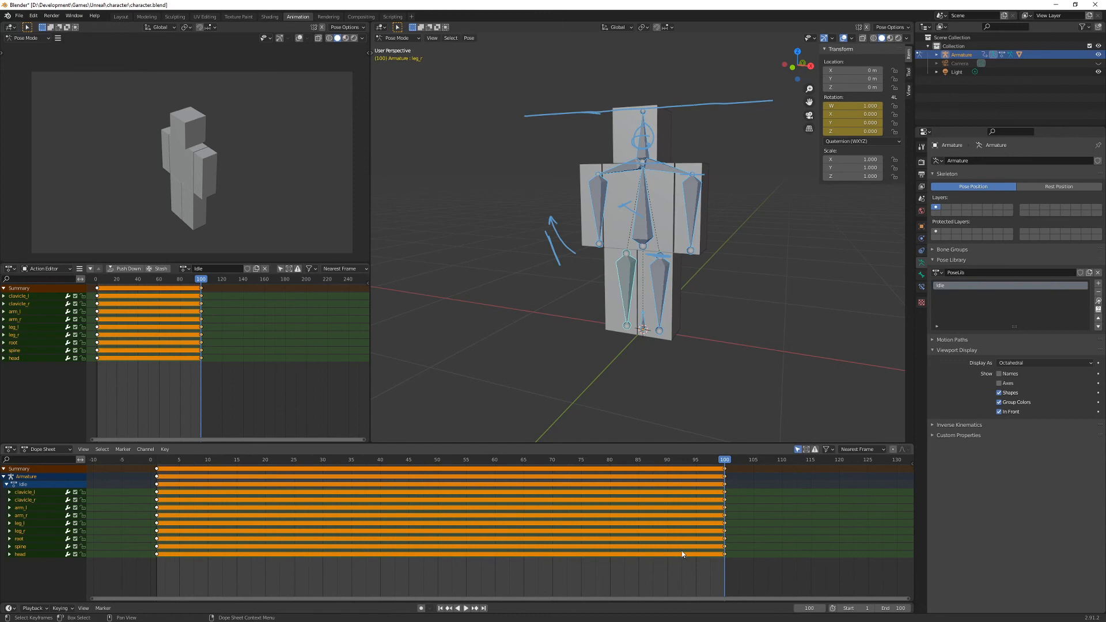
- At frame 50, rotate the arm_r bone slightly about the X axis and insert a rotation keyframe
left_click(434, 460)
middle_click_drag(623, 316, 634, 315)
left_click(597, 229)
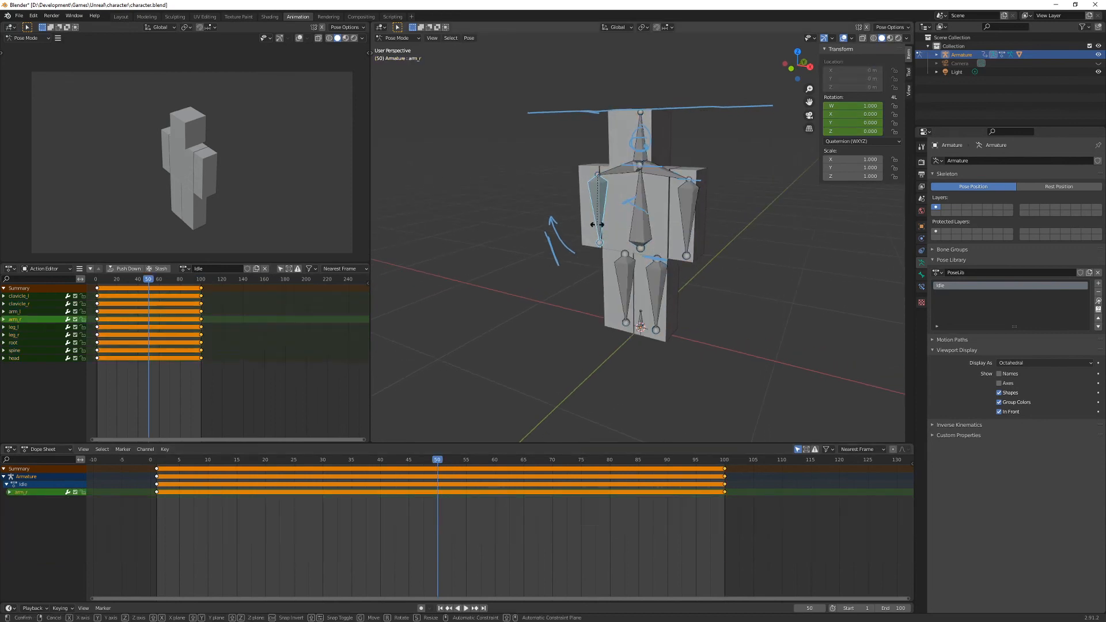
key("r")
key("x")
left_click(592, 228)
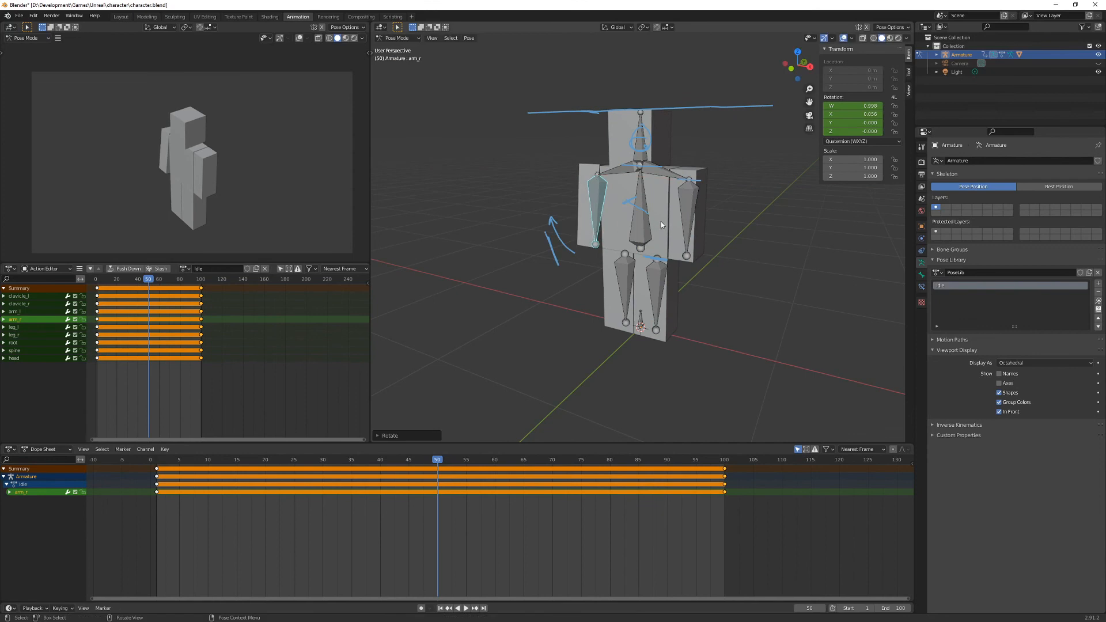
key("i")
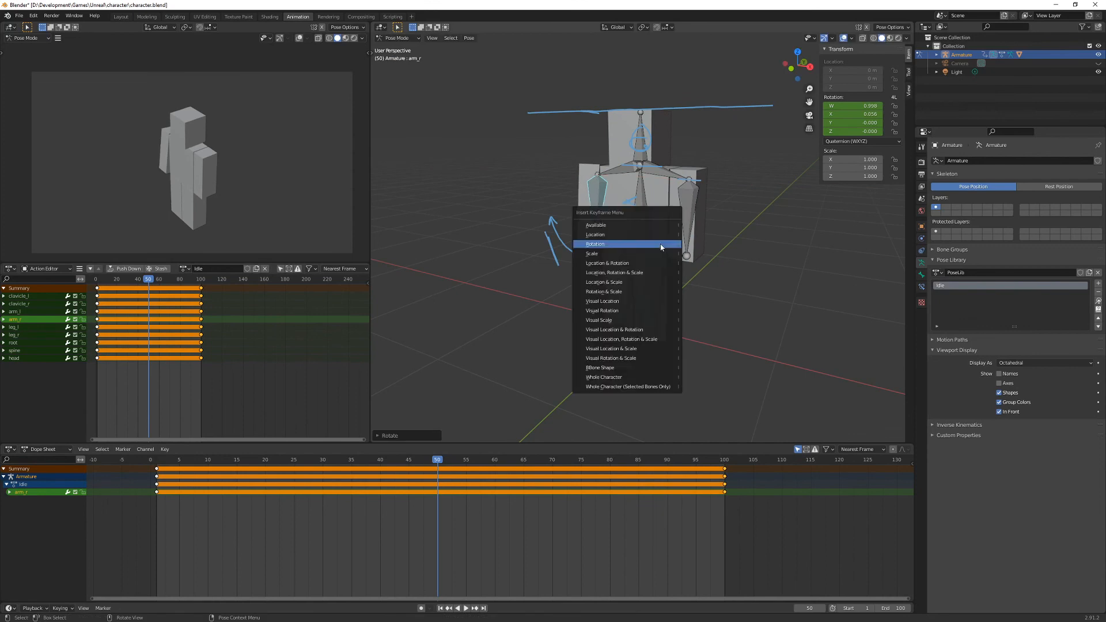
left_click(665, 243)
- Rotate the arm_l bone about 10° around the global X axis and keyframe its rotation at frame 50
left_click(689, 226)
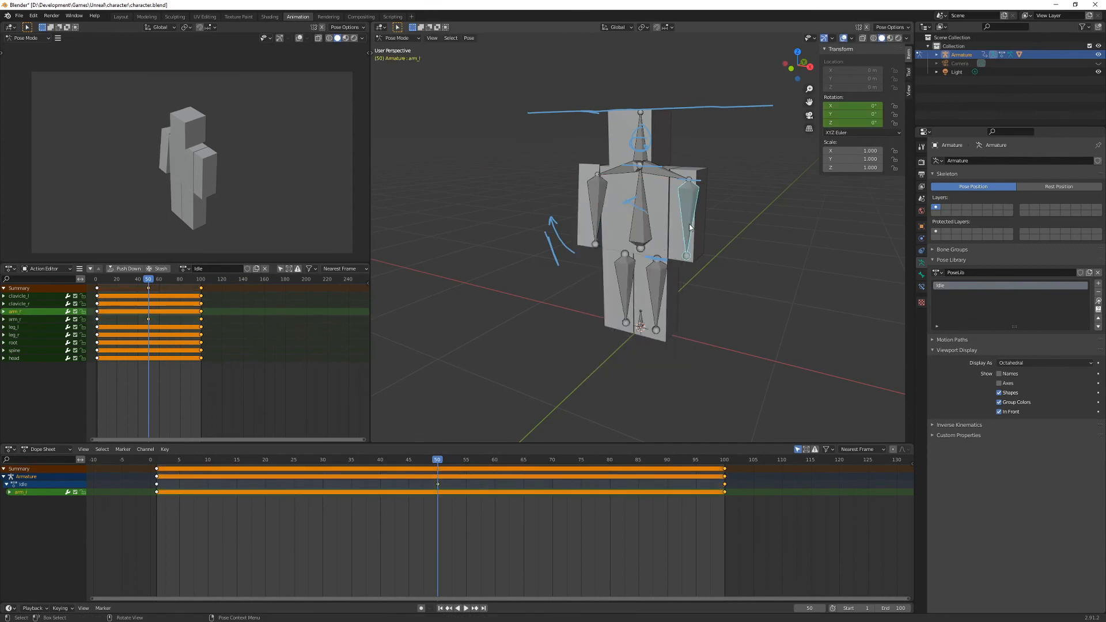
key("r")
key("x")
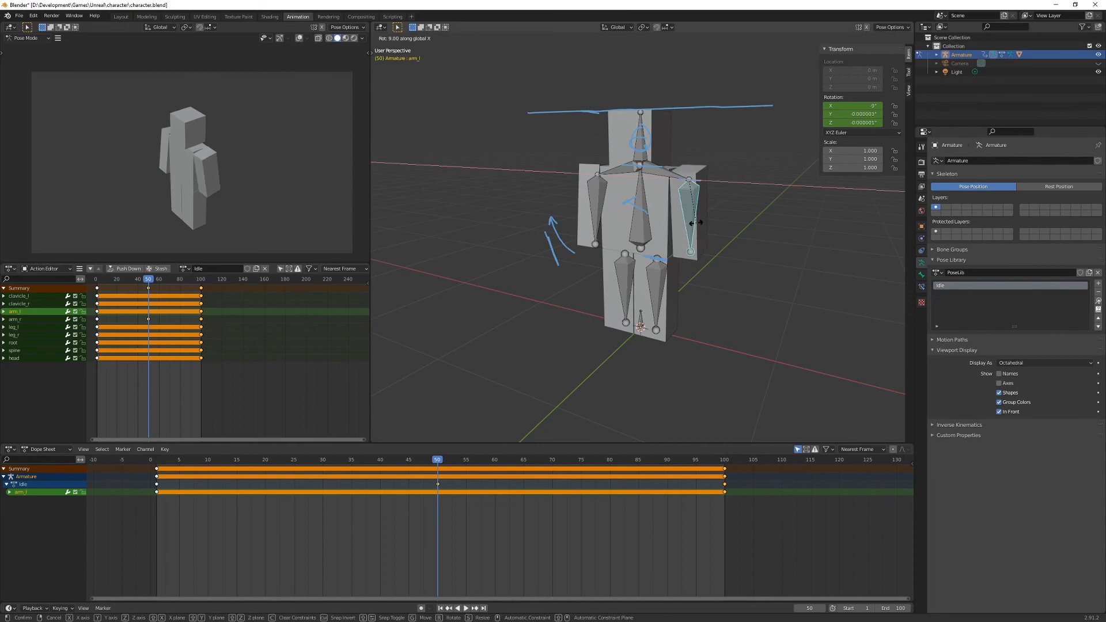
left_click(698, 226)
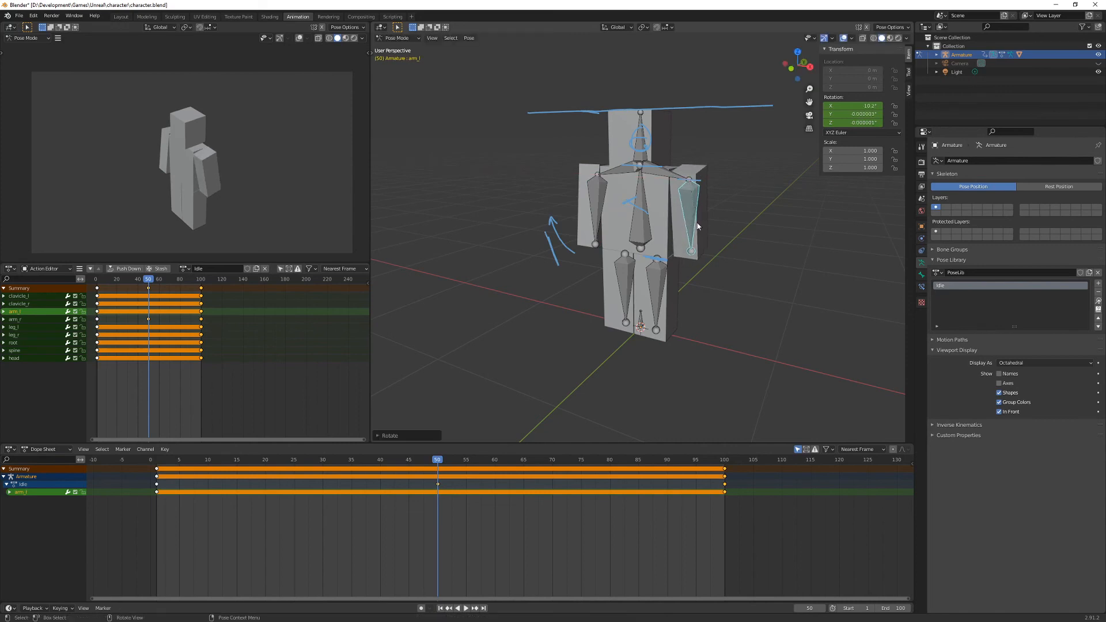
key("i")
left_click(696, 223)
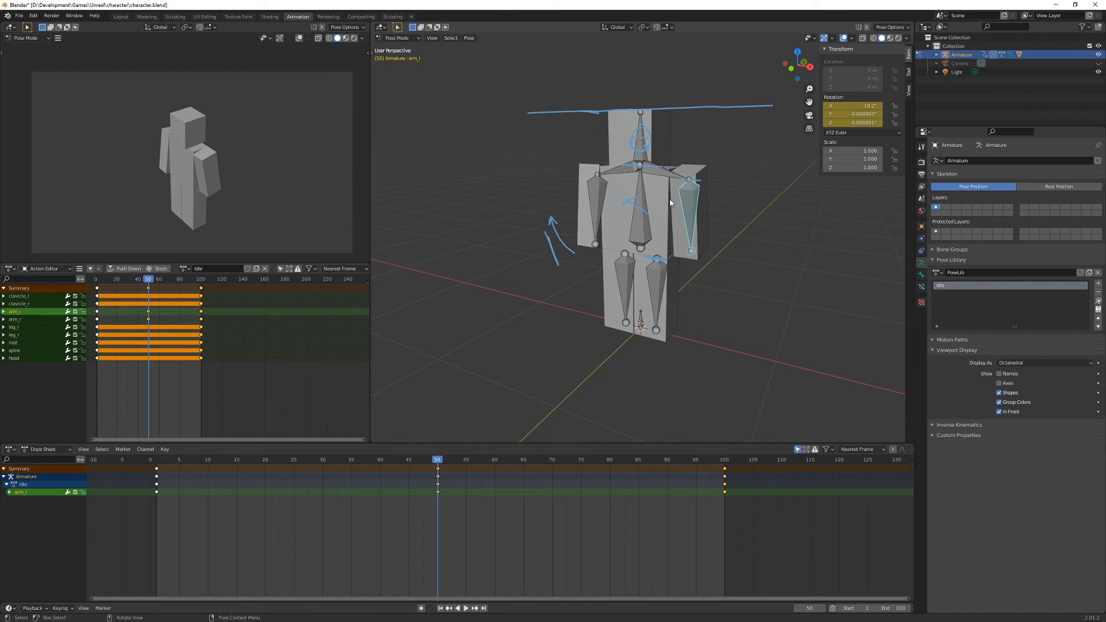
- Turn the head bone slightly around the global Z axis and keyframe its rotation at frame 50
left_click(641, 136)
key("r")
key("z")
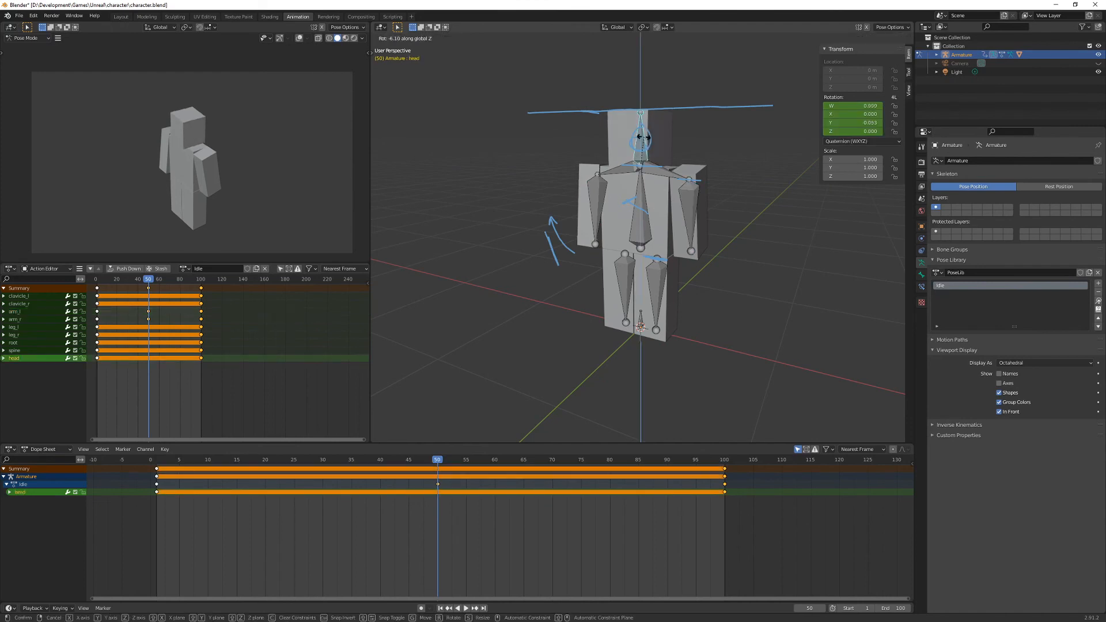
left_click(646, 139)
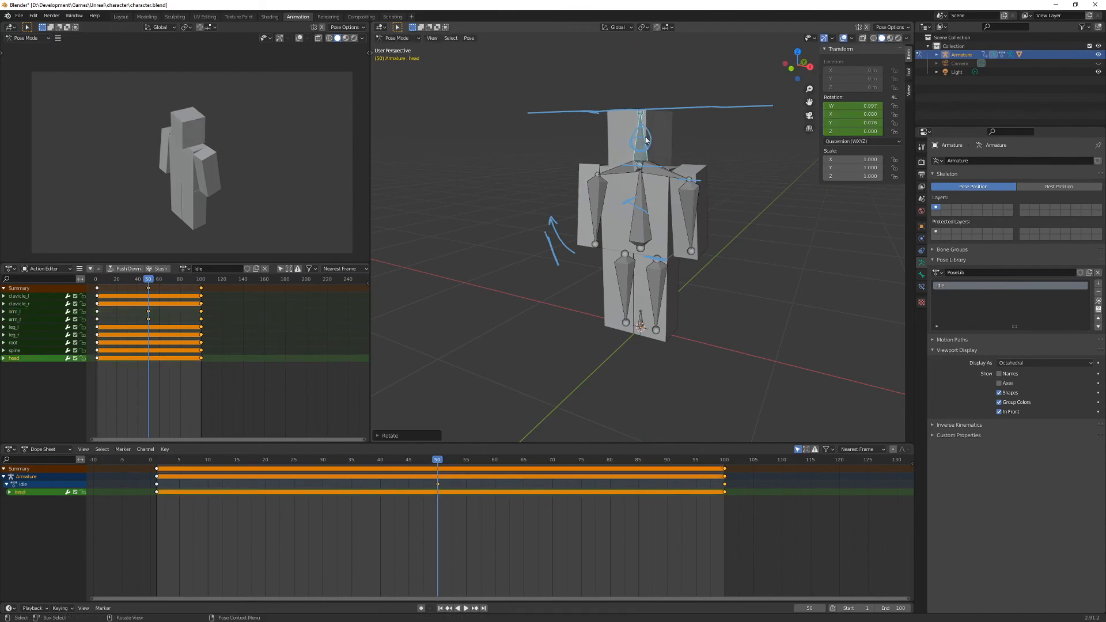
key("i")
left_click(645, 137)
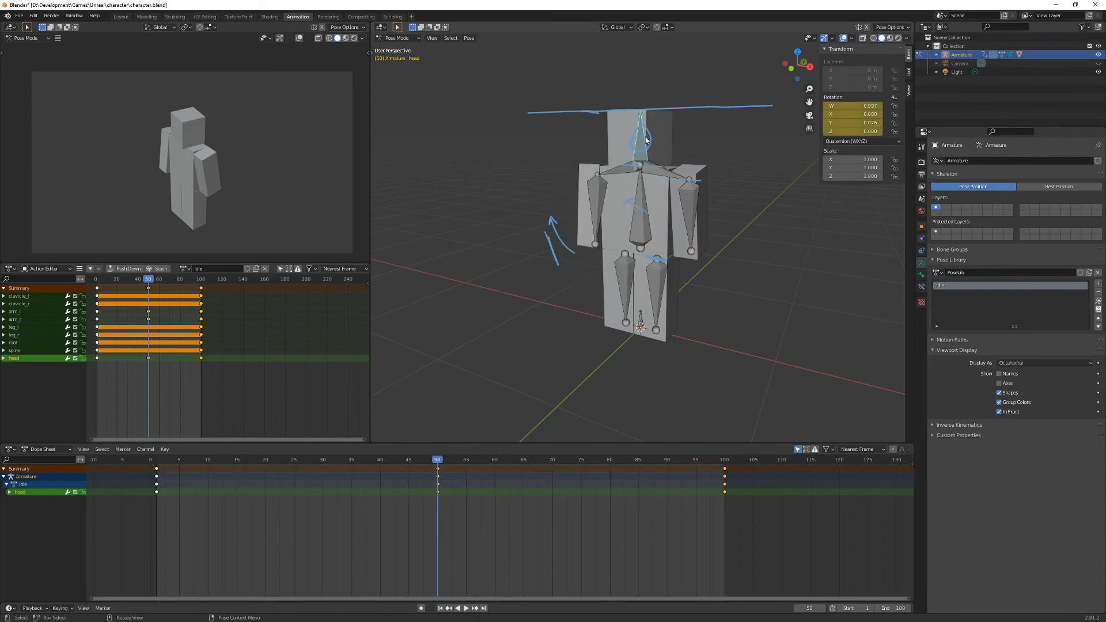
- Play the Idle animation and scrub near its middle to check the arm and head motion
key("space")
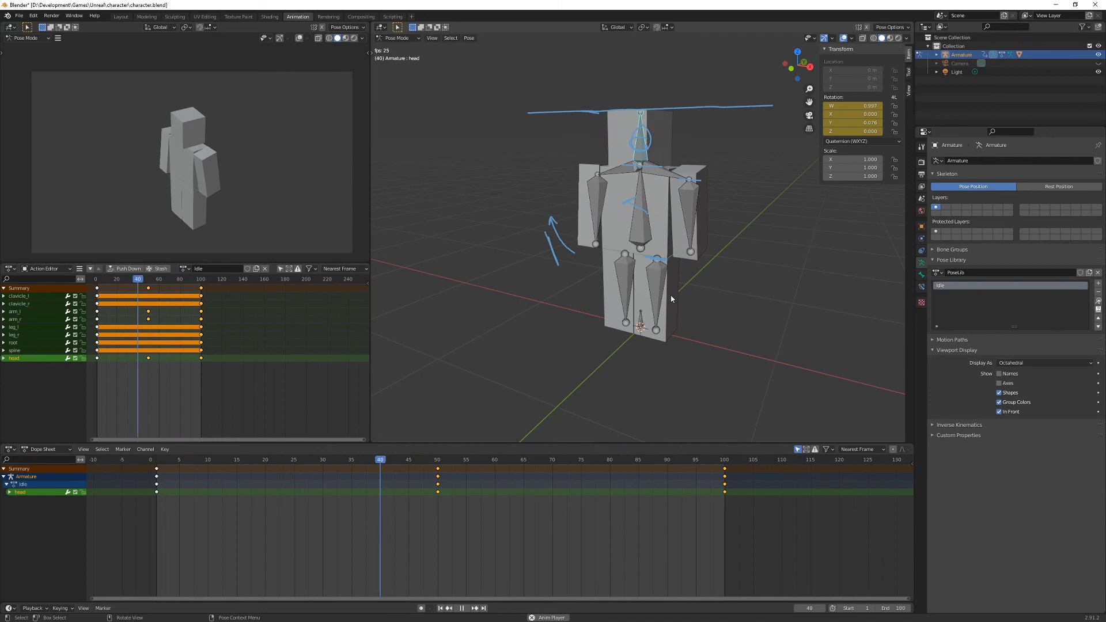
key("space")
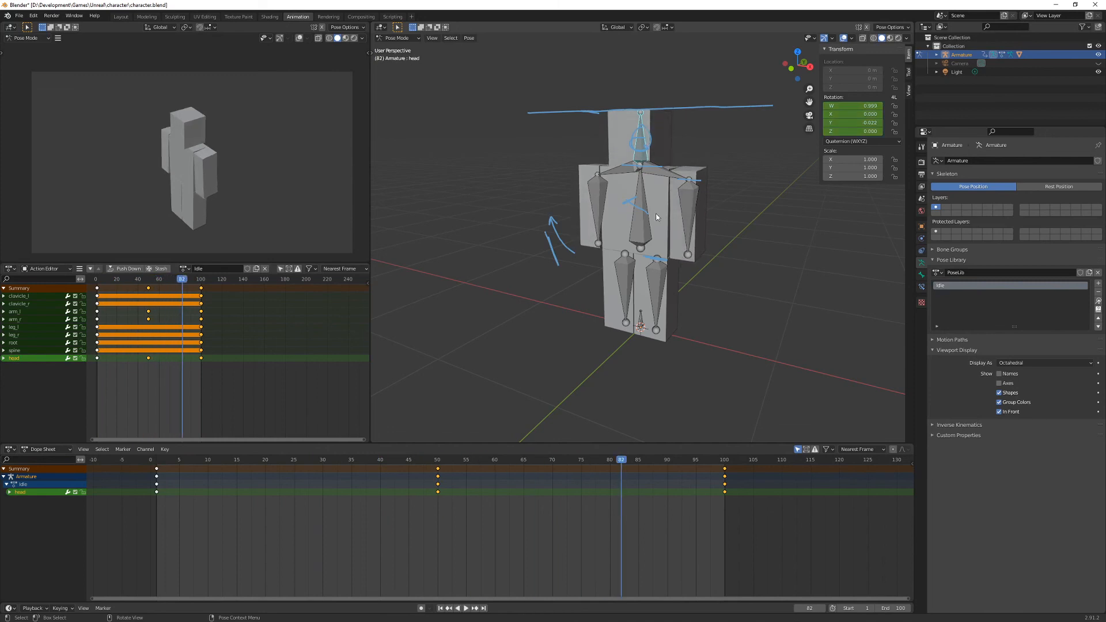
left_click_drag(448, 460, 455, 460)
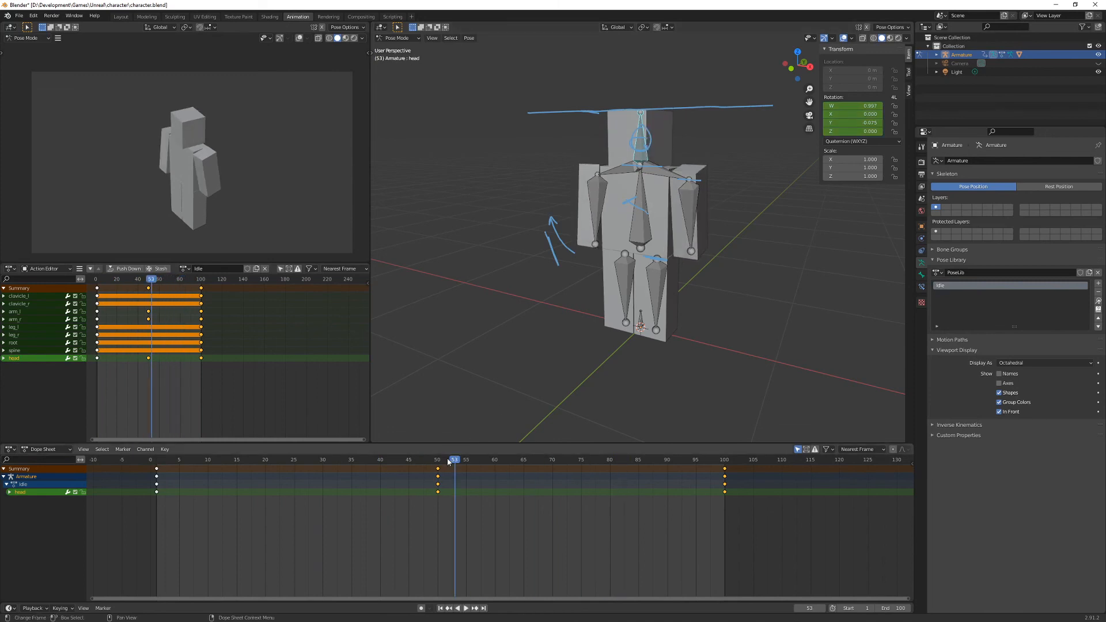
- Move the frame 50 keyframes of both arms and the head to about frame 32
left_click(429, 468)
key("a")
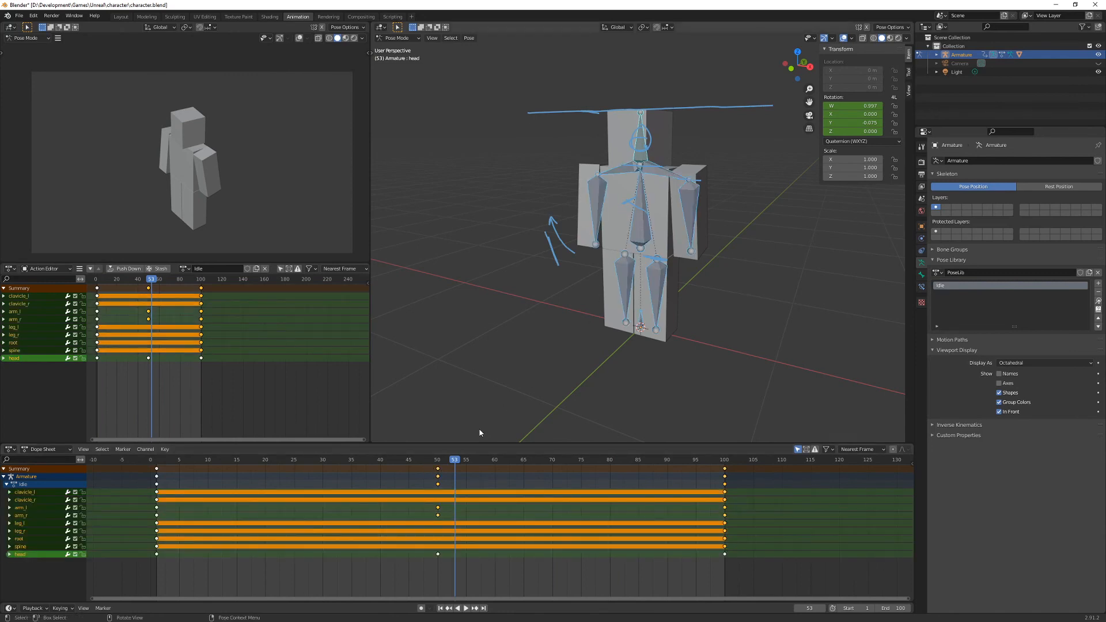
left_click(471, 534)
left_click_drag(465, 582, 429, 455)
key("g")
left_click(324, 461)
- At frame 66, rotate the leg_l bone slightly about the global Y axis and insert a rotation keyframe
left_click_drag(455, 462, 529, 462)
left_click(659, 283)
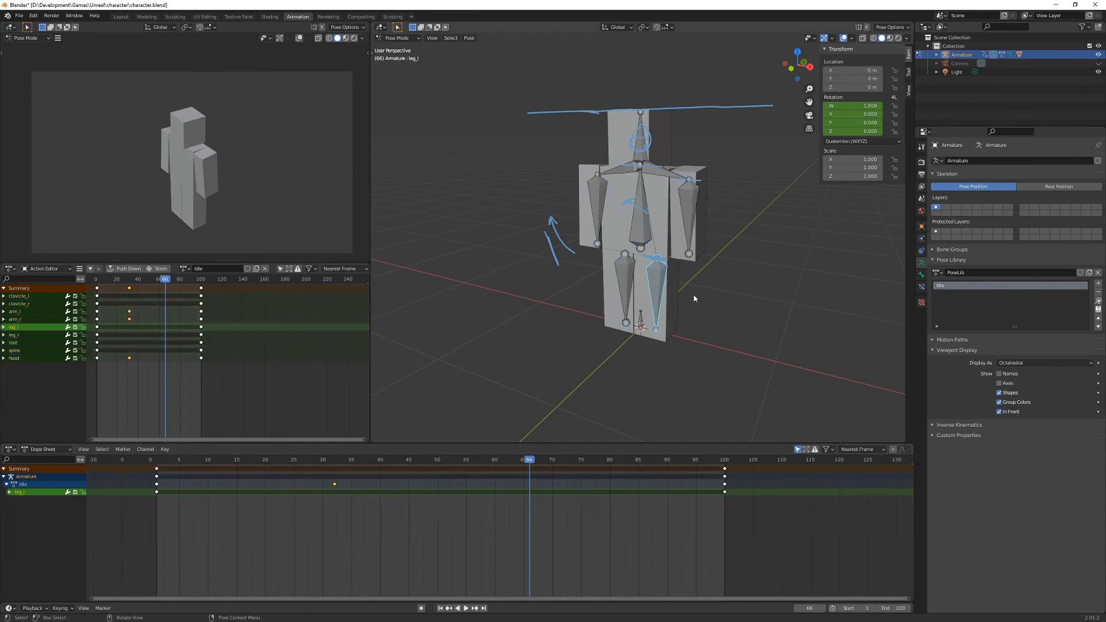
key("r")
key("y")
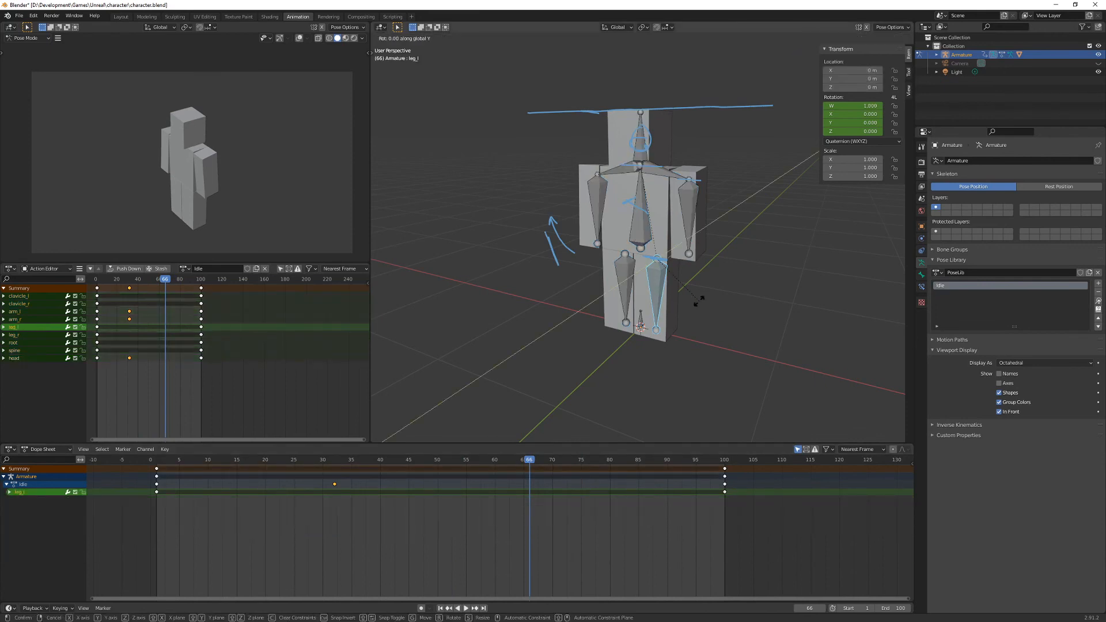
left_click(703, 306)
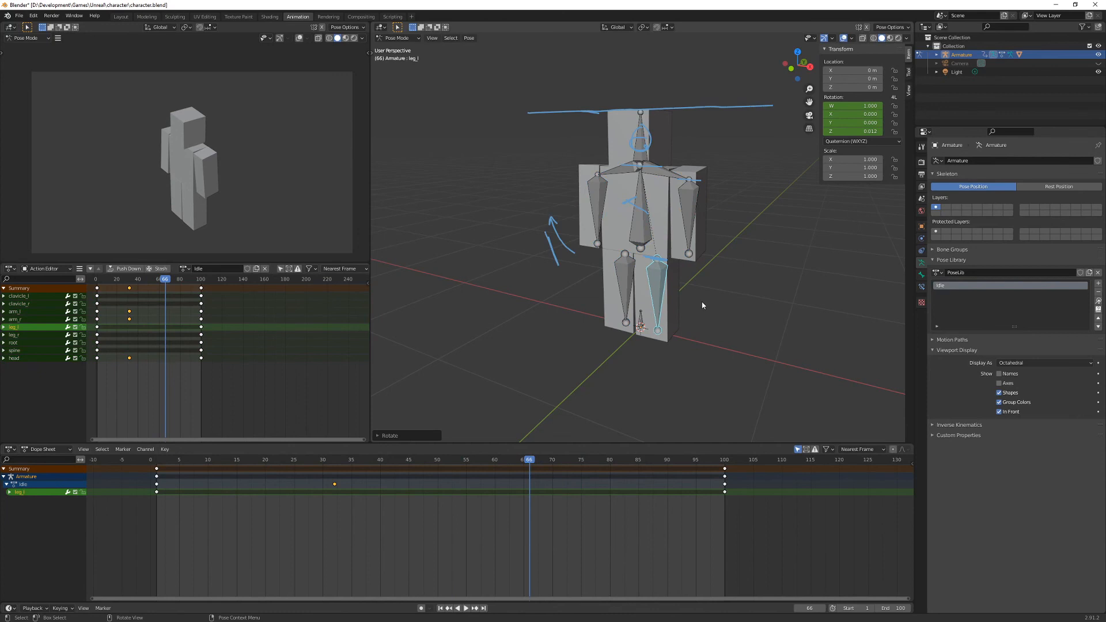
key("i")
left_click(703, 306)
- Rotate the leg_r bone slightly outward and keyframe its rotation at frame 66
left_click(623, 297)
key("r")
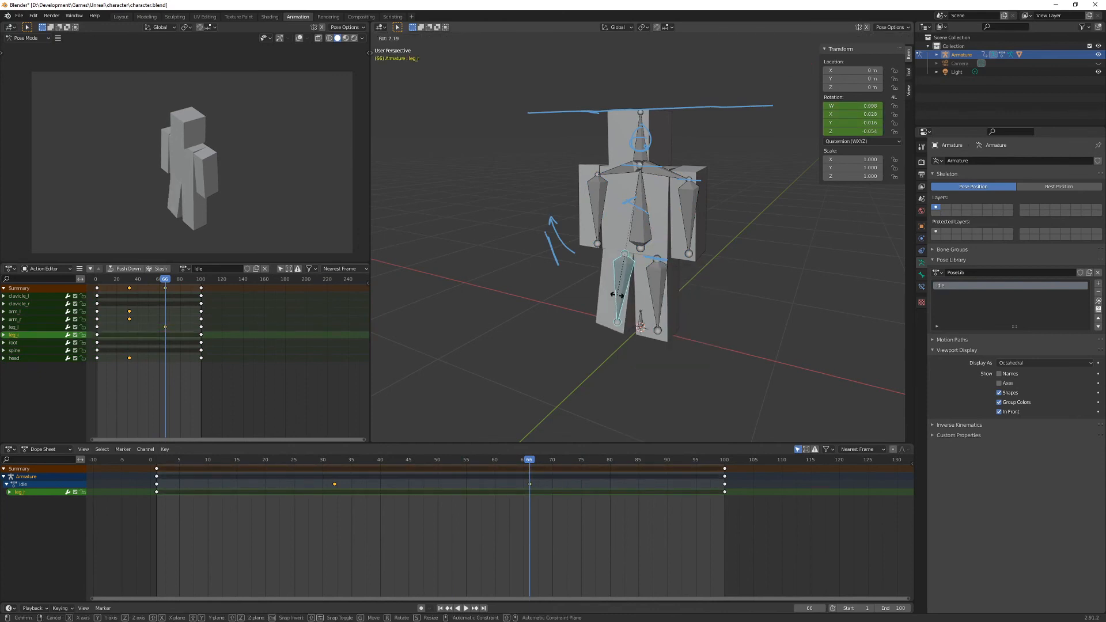
left_click(621, 298)
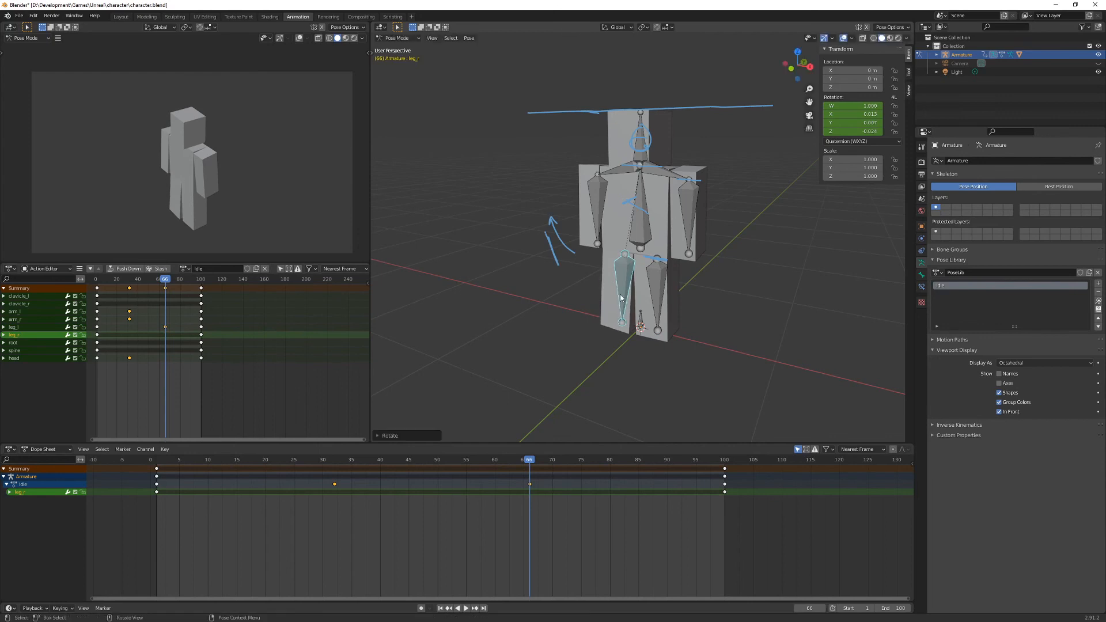
key("i")
left_click(620, 294)
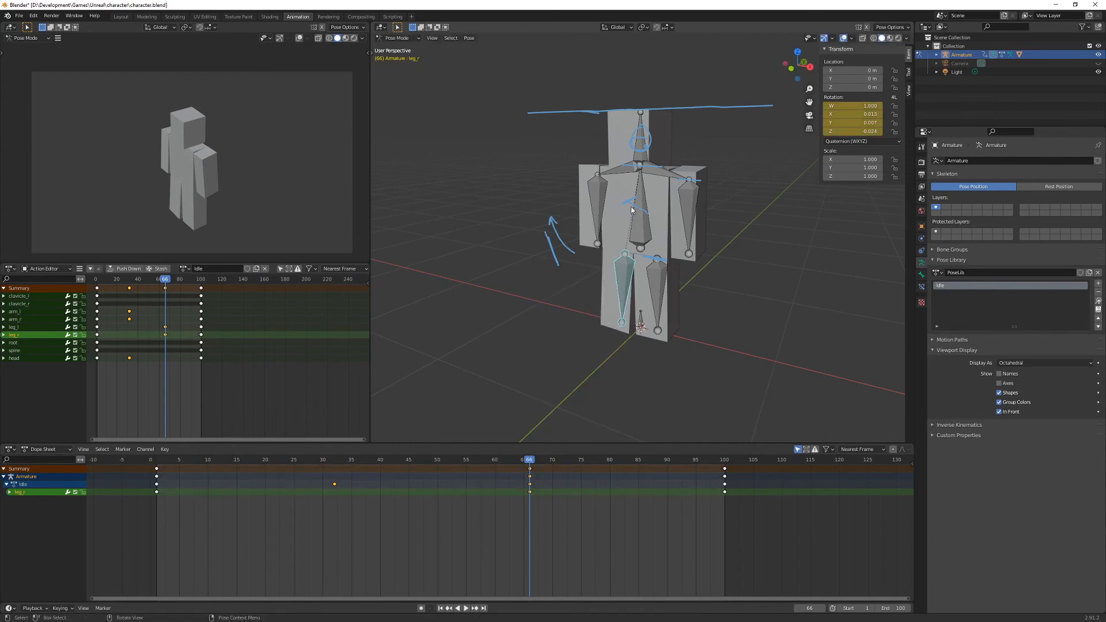
- Rotate the head bone slightly about the global X and Z axes and insert a rotation keyframe at frame 66
left_click(639, 144)
key("r")
key("x")
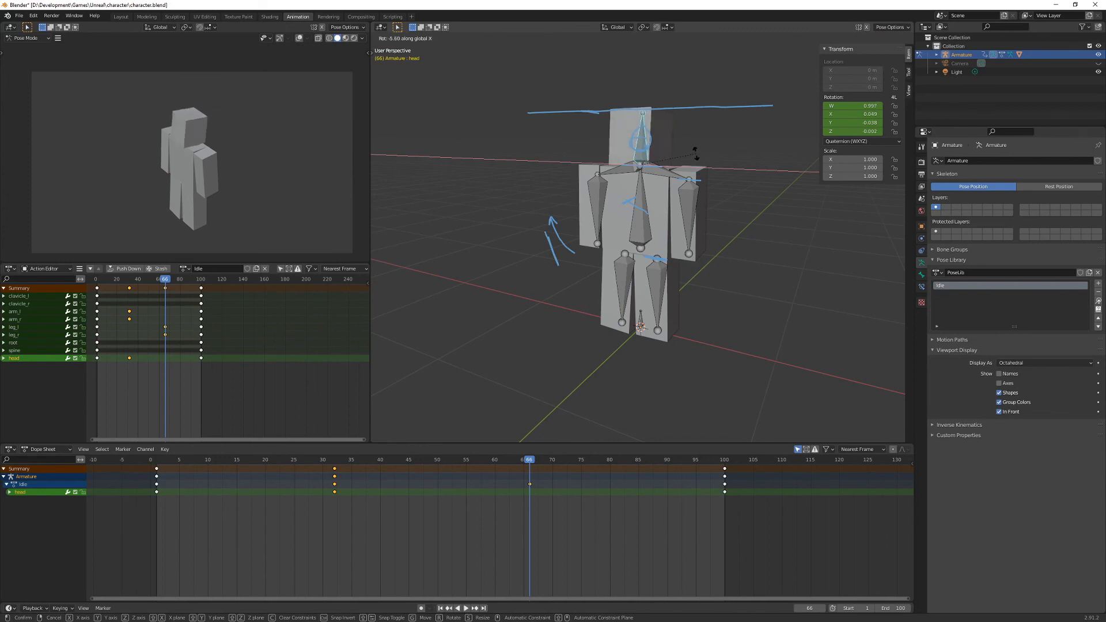
left_click(697, 153)
key("r")
key("x")
key("z")
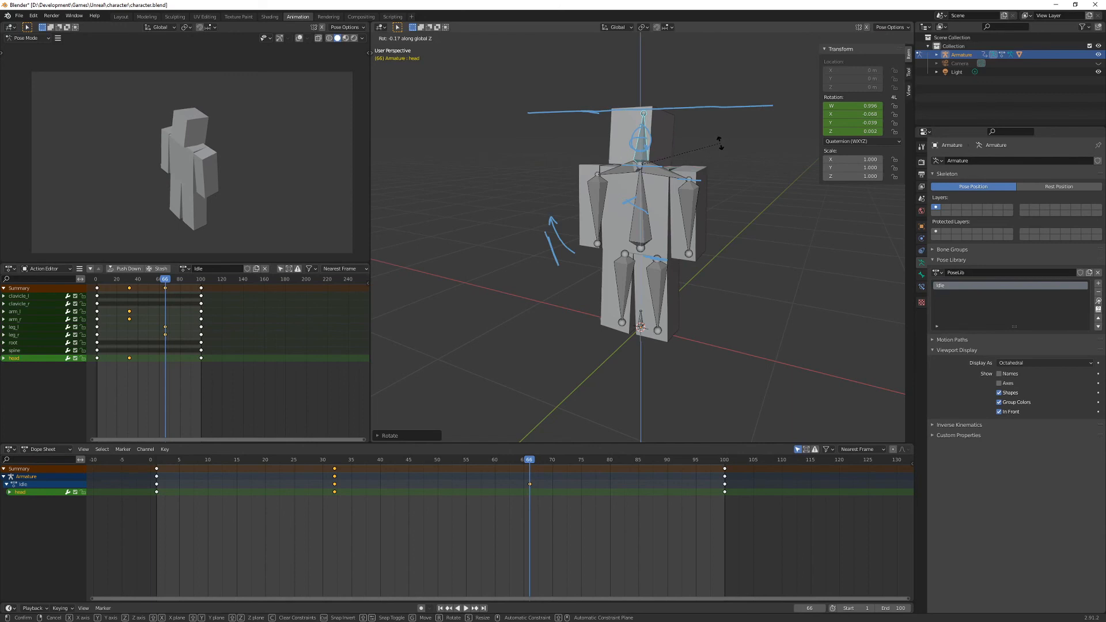
left_click(748, 148)
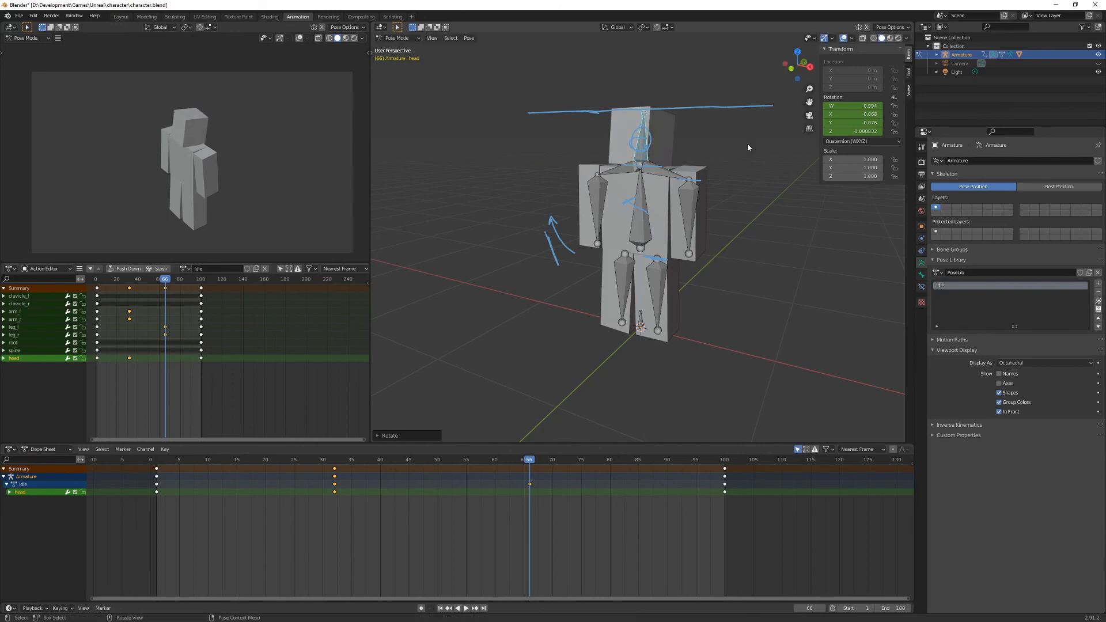
key("i")
left_click(655, 276)
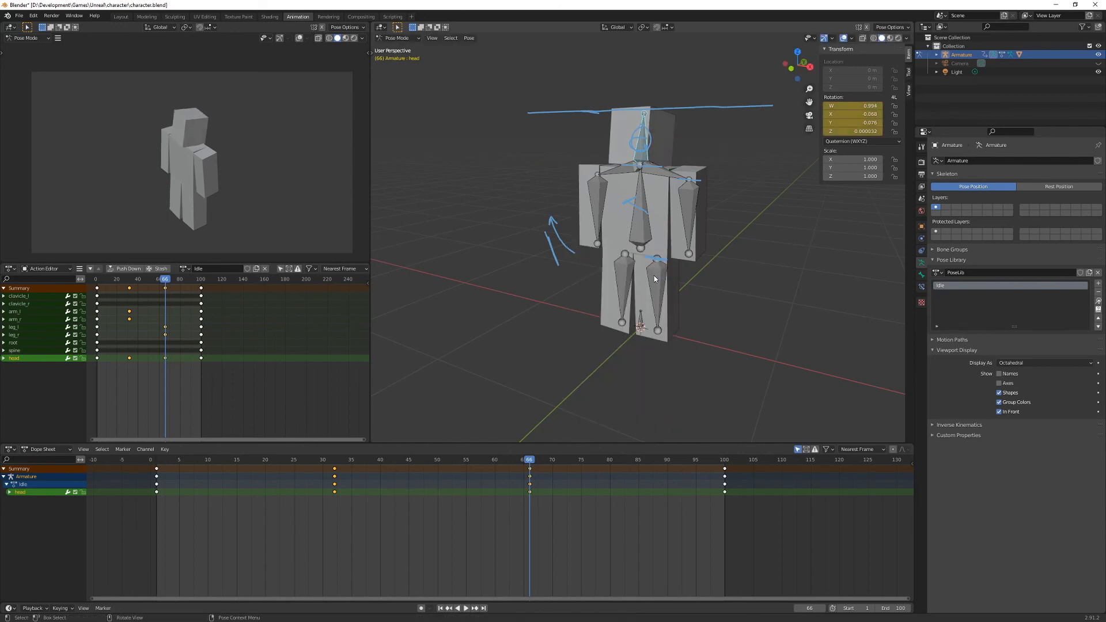
- Rotate the arm_l bone about -10.5° around the global X axis and keyframe its rotation at frame 66
left_click(694, 226)
key("r")
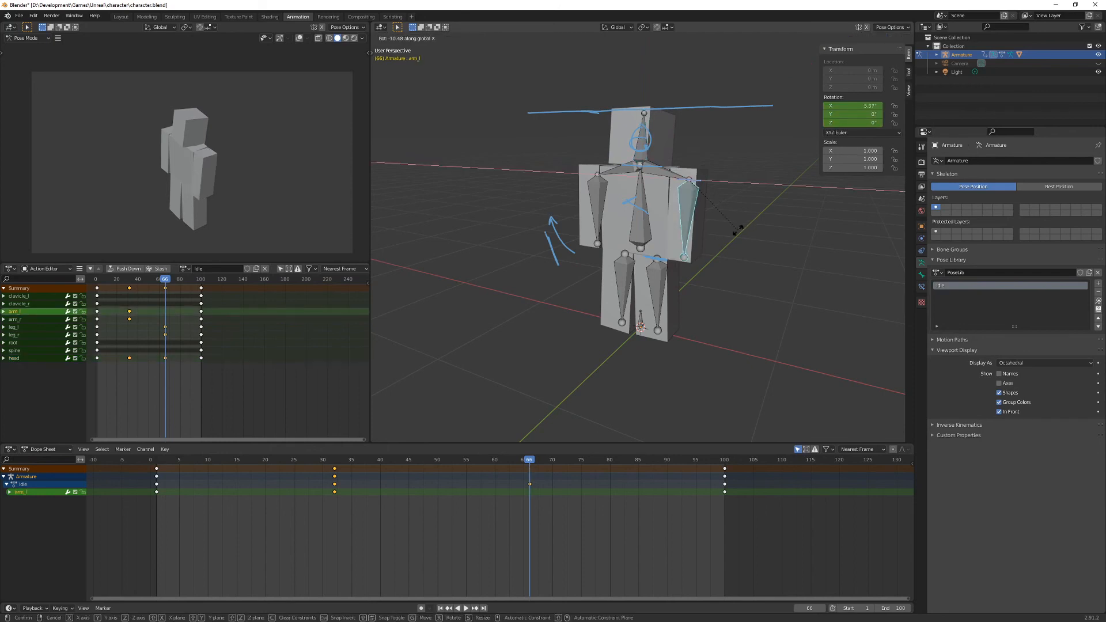
left_click(738, 233)
key("i")
left_click(738, 231)
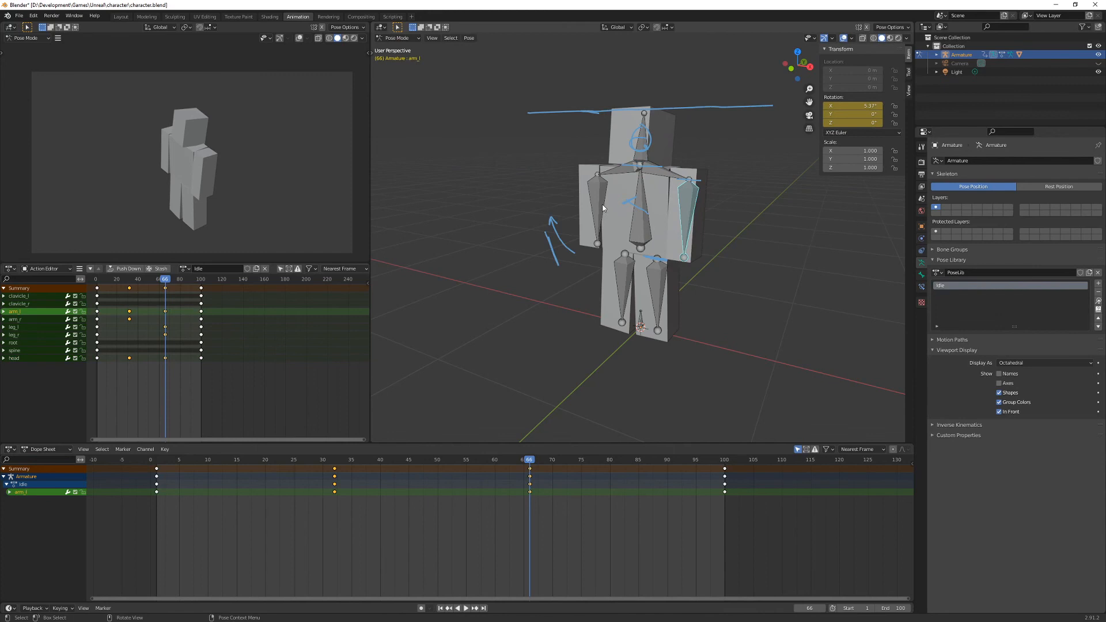
- Swing the arm_r bone slightly the opposite way around the global X axis and insert a rotation keyframe at frame 66
left_click(603, 205)
key("r")
key("x")
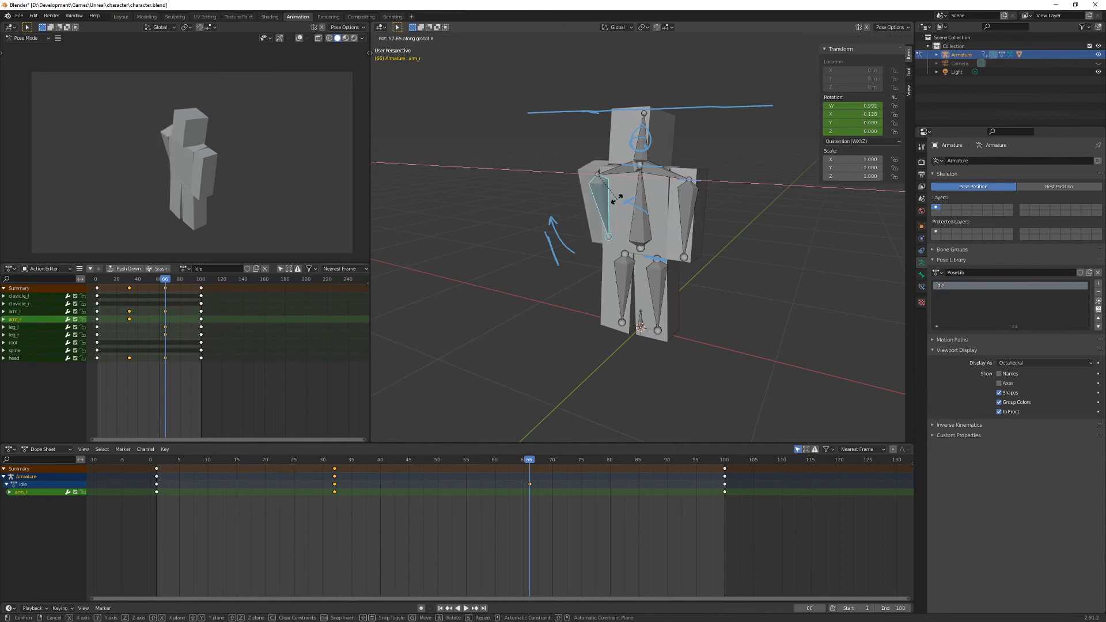
left_click(614, 202)
key("i")
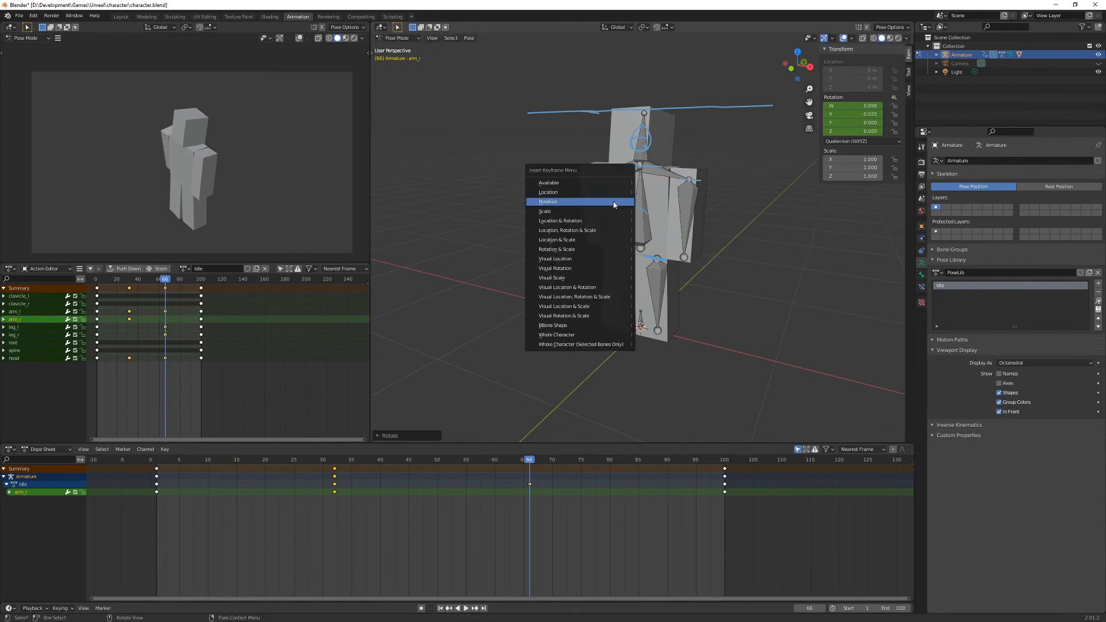
left_click(614, 201)
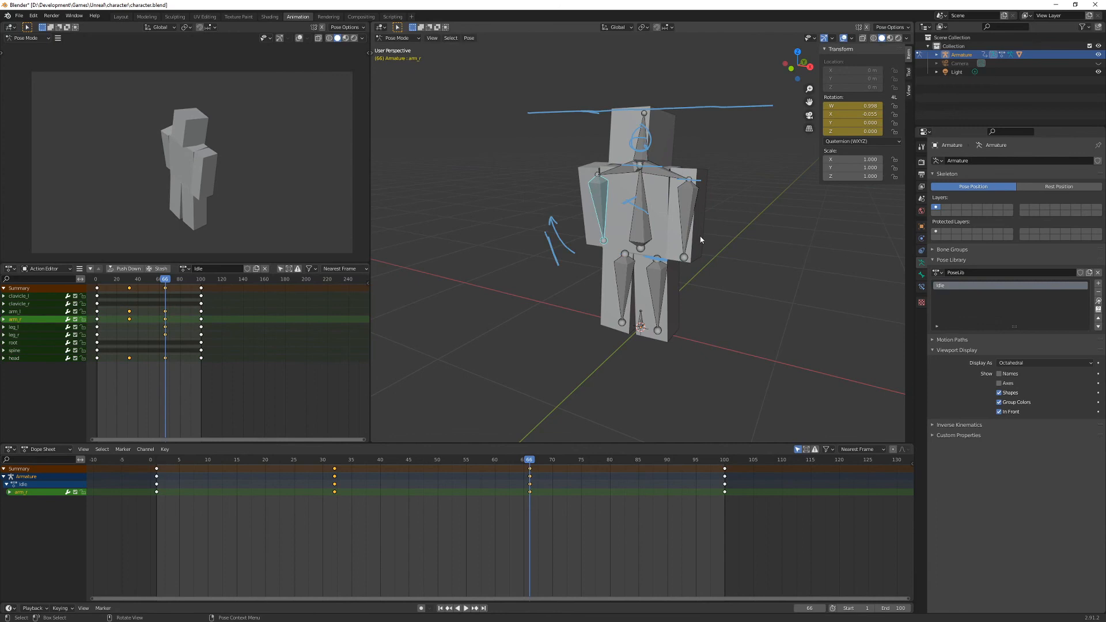
- Play the Idle animation to review the combined arm, leg and head motion, and stop playback
key("space")
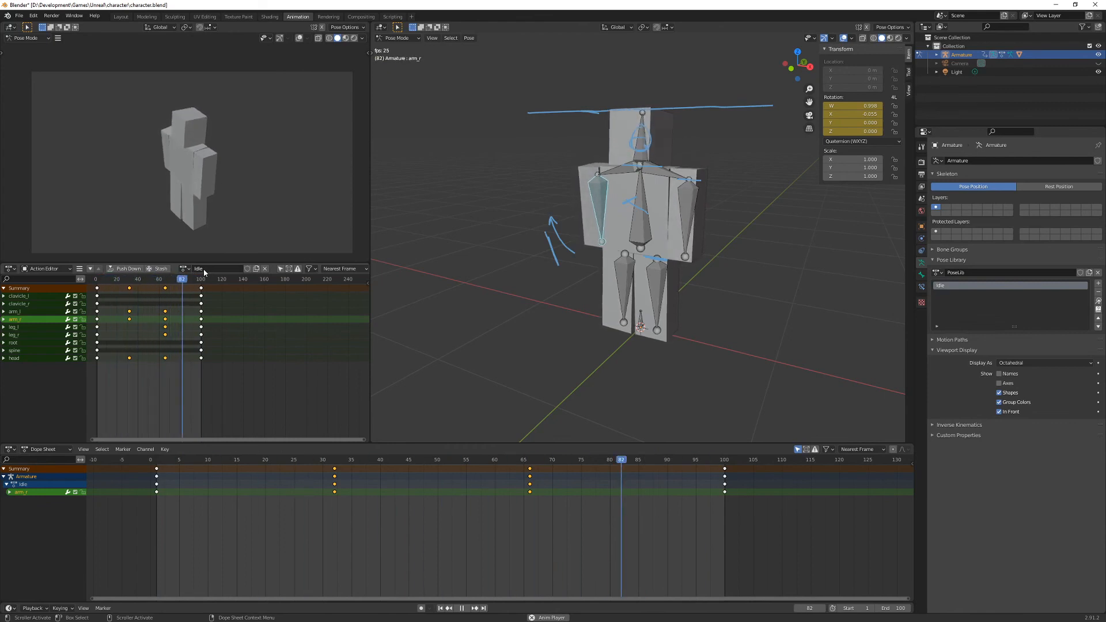
key("space")
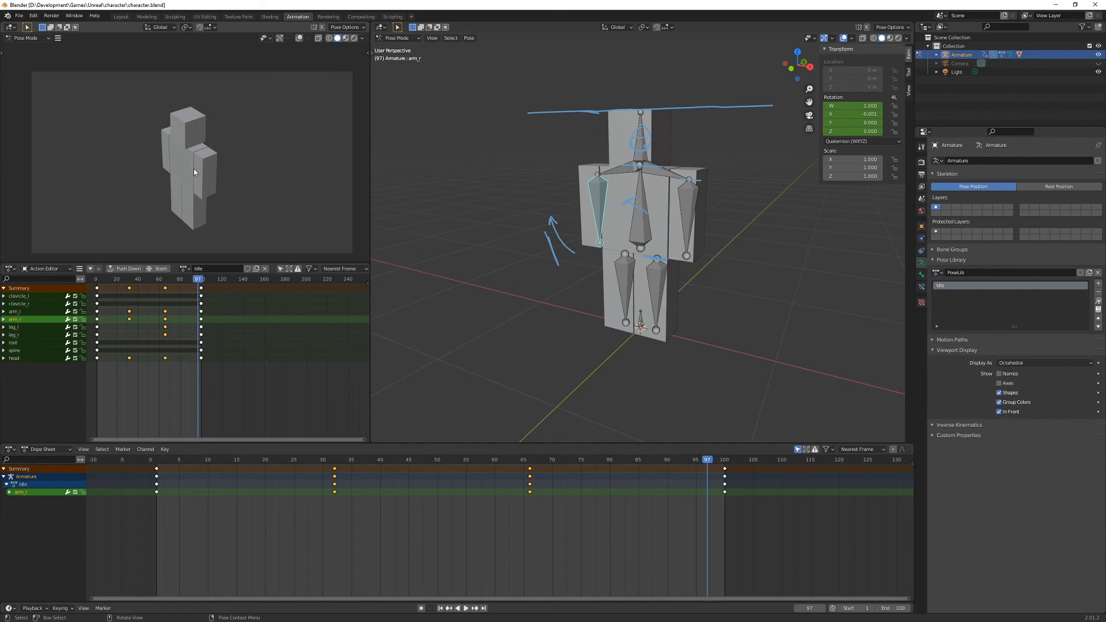
key("r")
key("x")
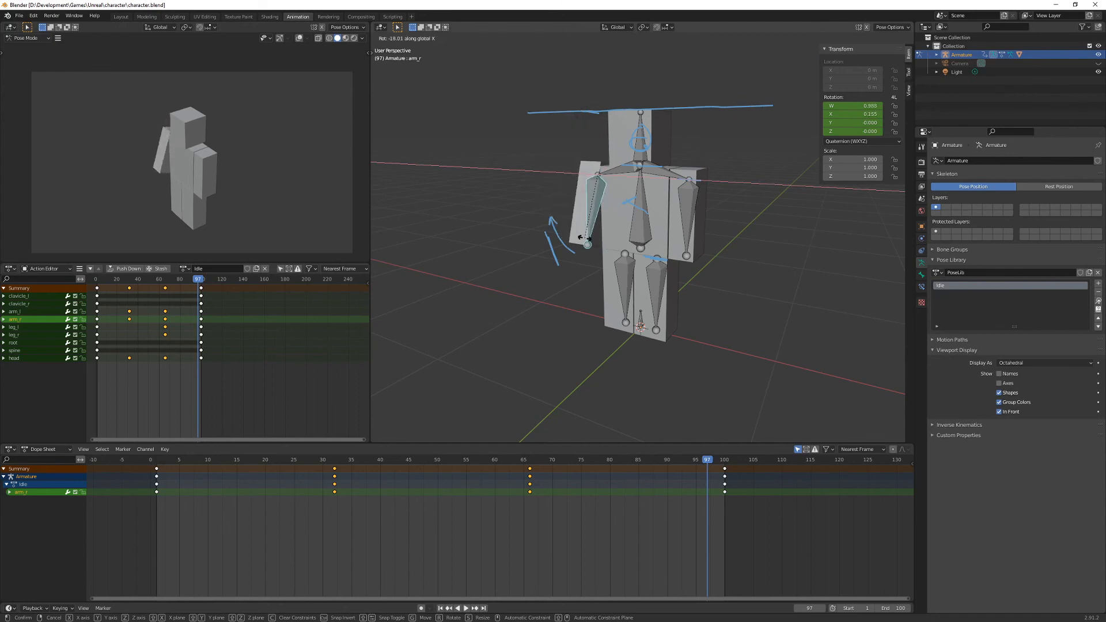
left_click(587, 243)
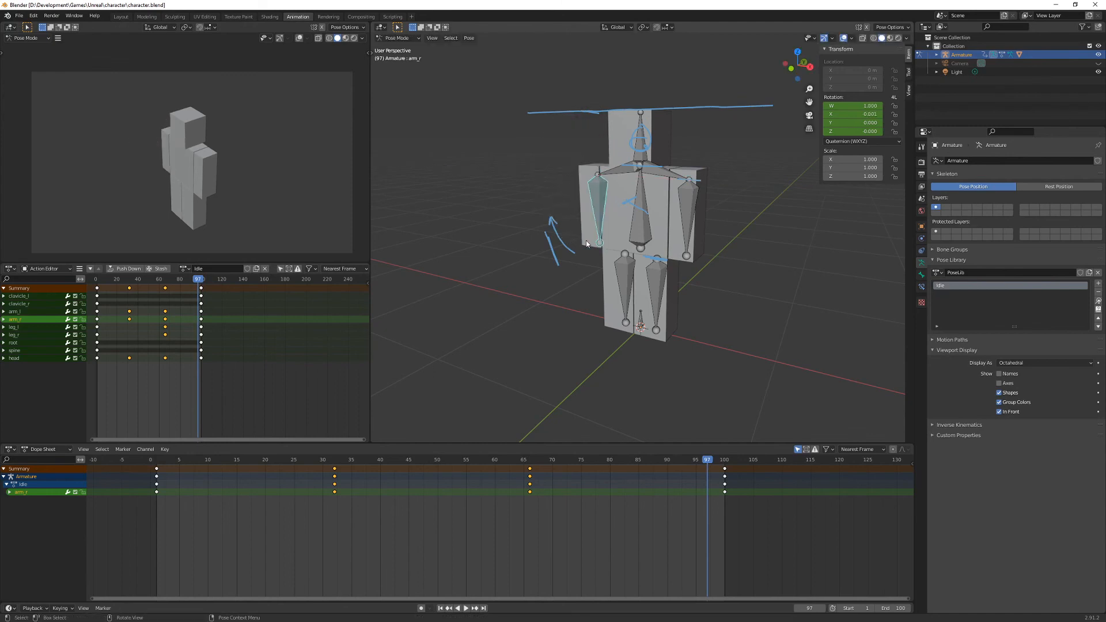